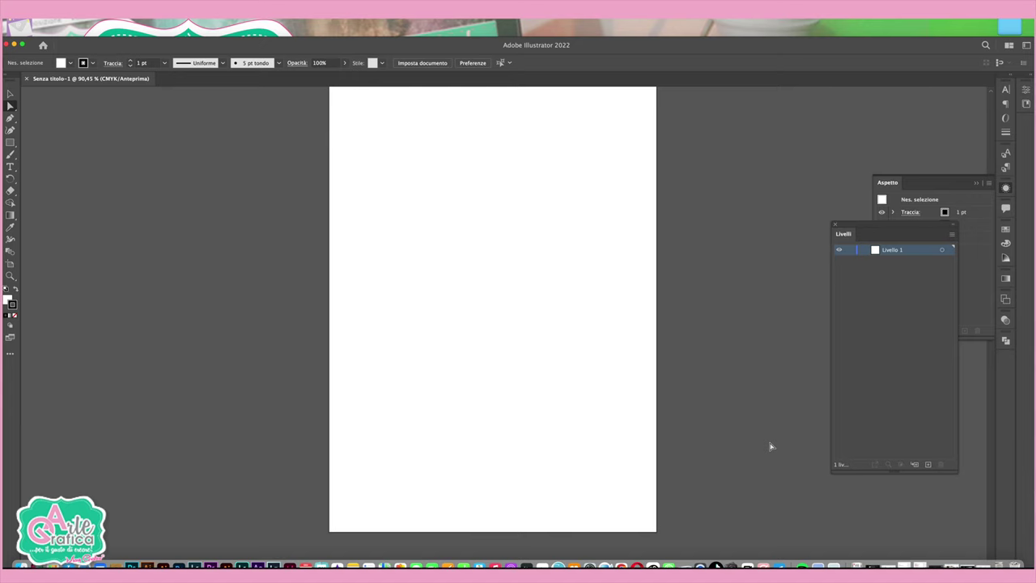
Step: Pan the blank artboard slightly and bring up the Rectangle tool's shape flyout
{"action": "left_click_drag", "start_coordinate": [606, 314], "coordinate": [588, 340]}
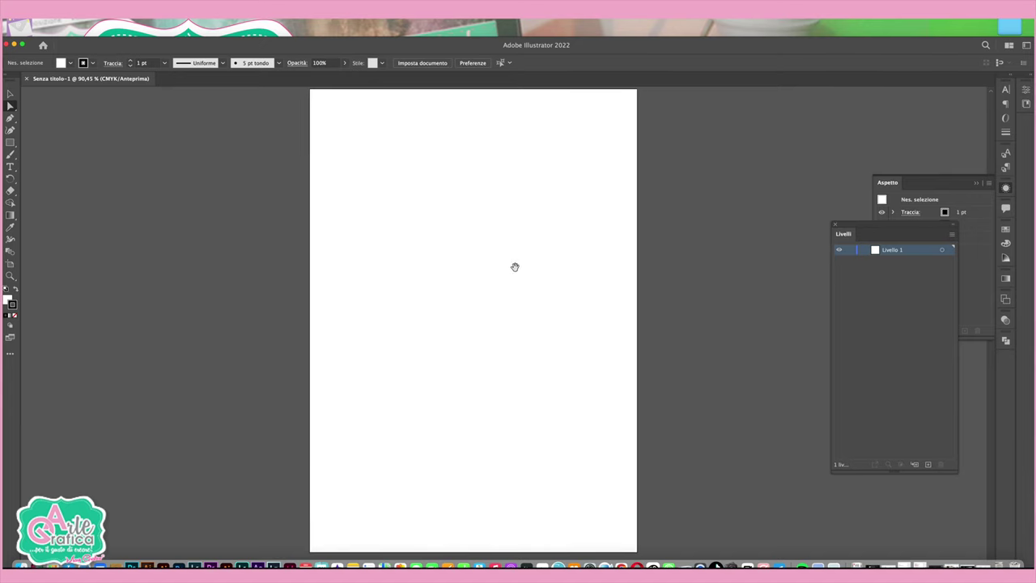
{"action": "left_click_drag", "start_coordinate": [515, 267], "coordinate": [511, 278]}
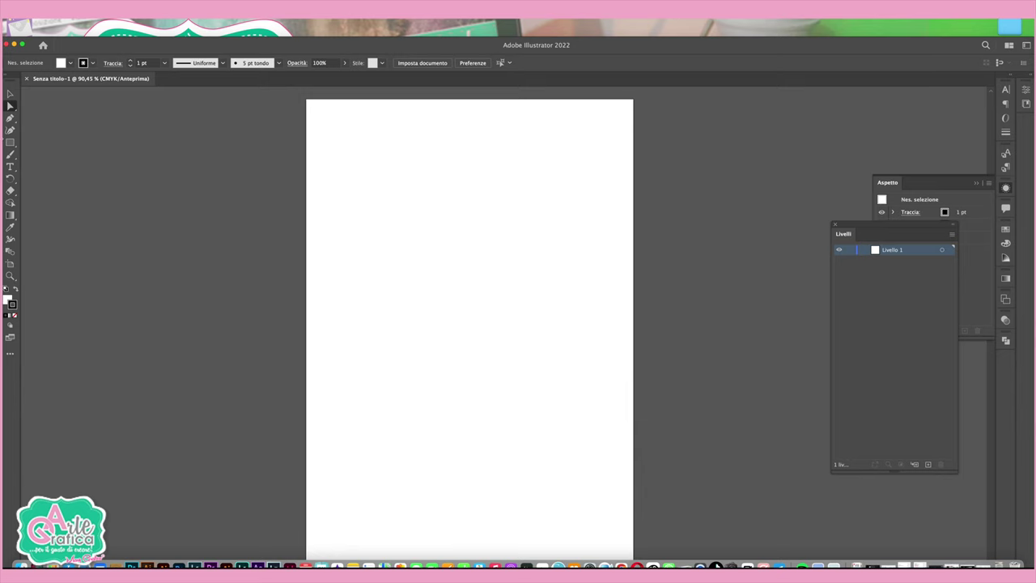
{"action": "left_click", "coordinate": [9, 142]}
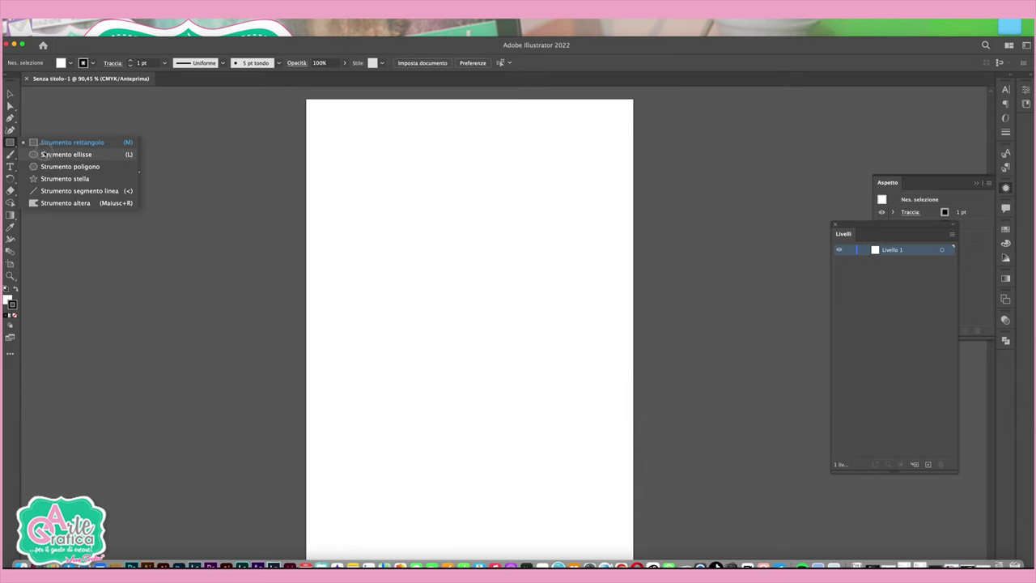
Step: Draw a 36,915 × 41,92 mm oval for the head at 150% zoom
{"action": "left_click", "coordinate": [46, 154]}
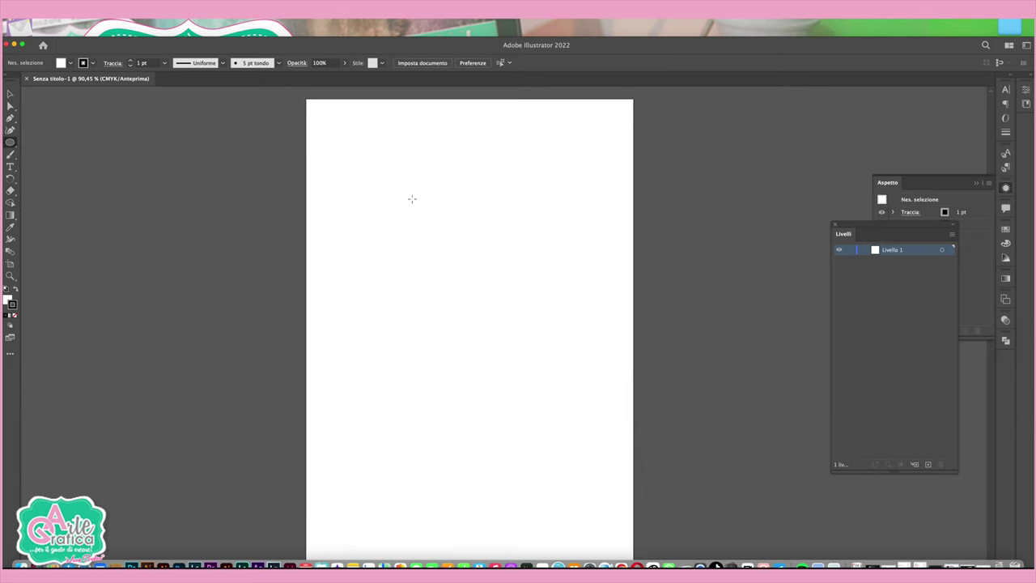
{"action": "scroll", "coordinate": [396, 178], "scroll_direction": "up", "scroll_amount": 2}
{"action": "scroll", "coordinate": [396, 178], "scroll_direction": "right", "scroll_amount": 2}
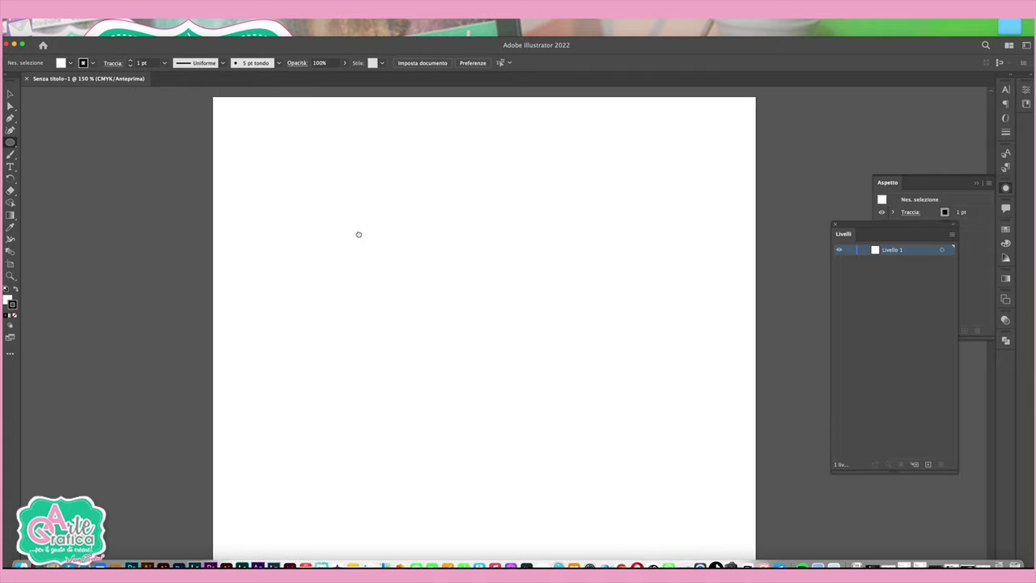
{"action": "left_click_drag", "start_coordinate": [342, 208], "coordinate": [440, 316]}
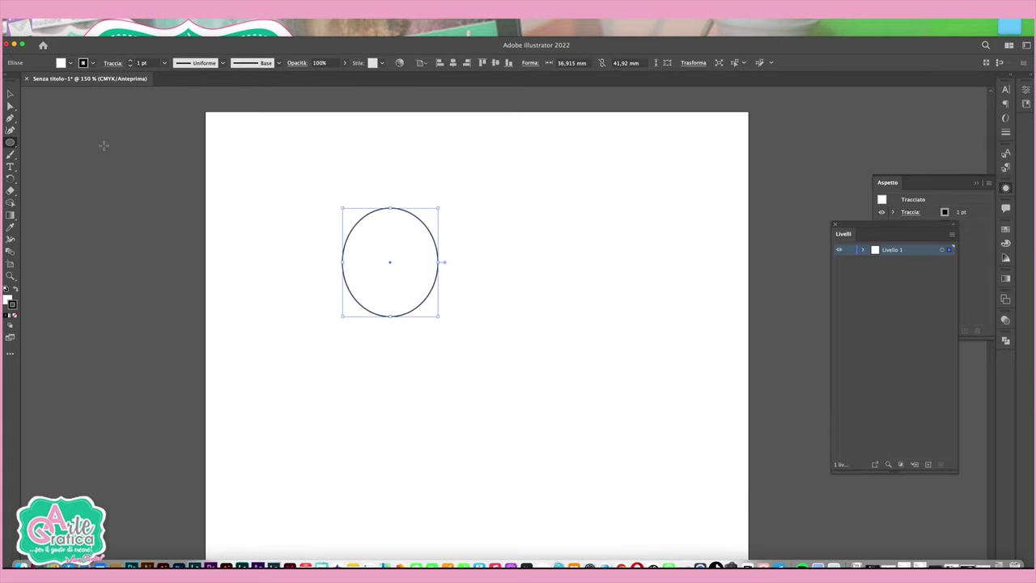
Step: Draw a 2,659 × 7,821 mm neck rectangle and move it to touch the oval's bottom
{"action": "left_click", "coordinate": [9, 143]}
{"action": "left_click", "coordinate": [38, 144]}
{"action": "left_click_drag", "start_coordinate": [393, 328], "coordinate": [385, 306]}
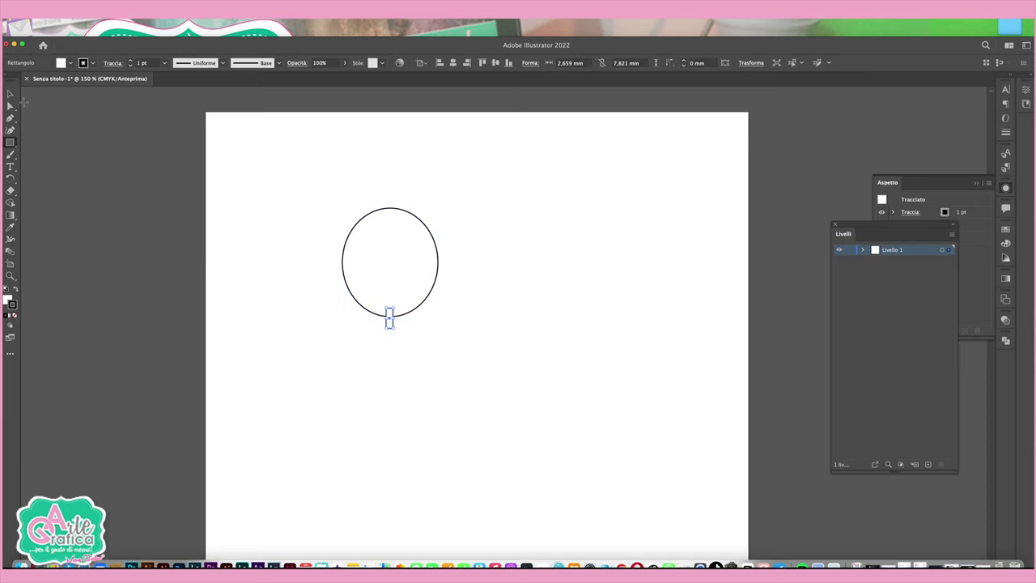
{"action": "left_click", "coordinate": [10, 94]}
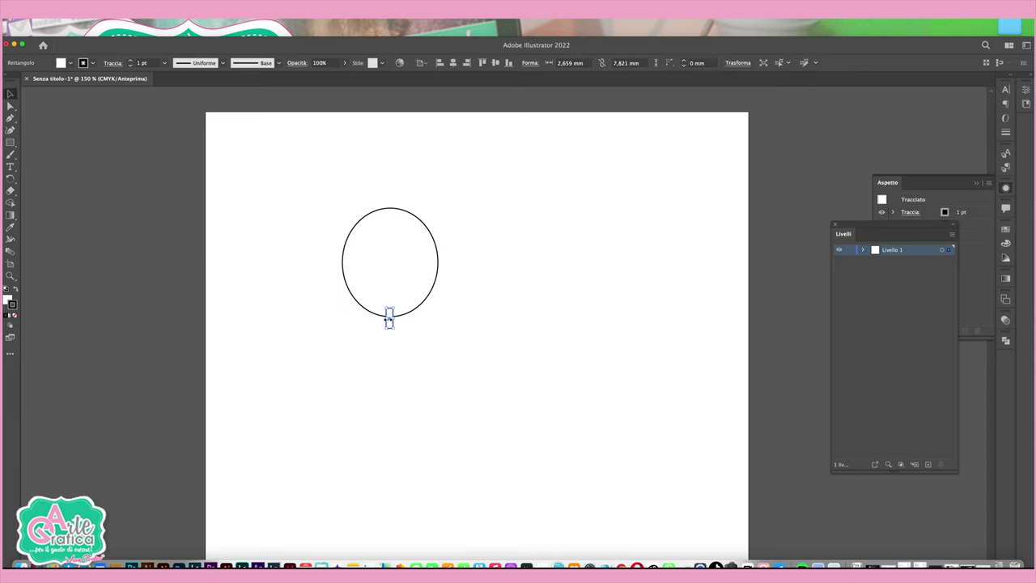
{"action": "left_click_drag", "start_coordinate": [390, 322], "coordinate": [391, 327]}
Step: Draw a long thin arm rectangle beside the neck and tilt it slightly clockwise
{"action": "left_click", "coordinate": [463, 370]}
{"action": "left_click", "coordinate": [10, 142]}
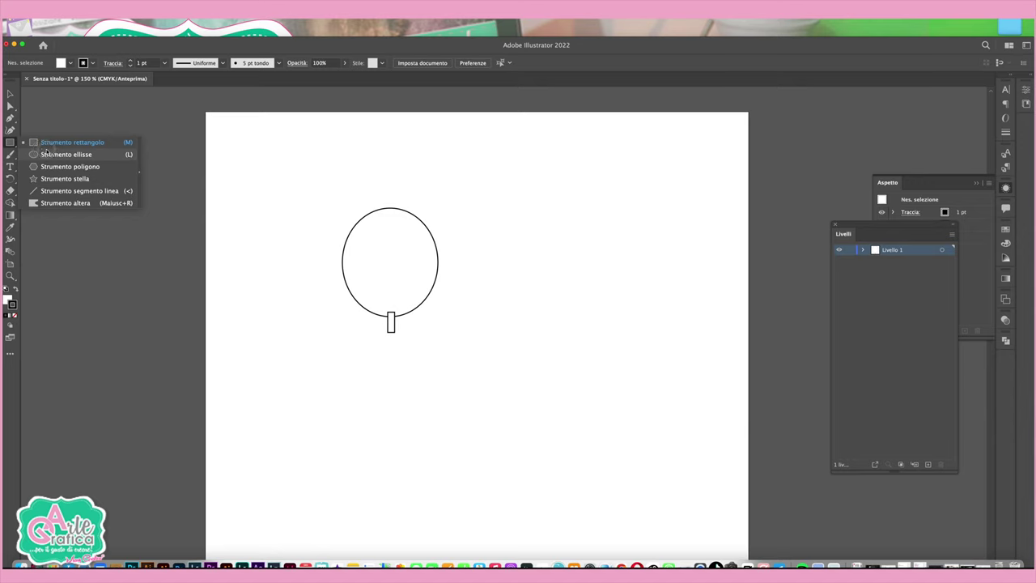
{"action": "left_click", "coordinate": [71, 143]}
{"action": "left_click_drag", "start_coordinate": [397, 335], "coordinate": [554, 351]}
{"action": "left_click", "coordinate": [11, 94]}
{"action": "left_click_drag", "start_coordinate": [556, 353], "coordinate": [573, 362]}
{"action": "left_click_drag", "start_coordinate": [434, 341], "coordinate": [452, 348]}
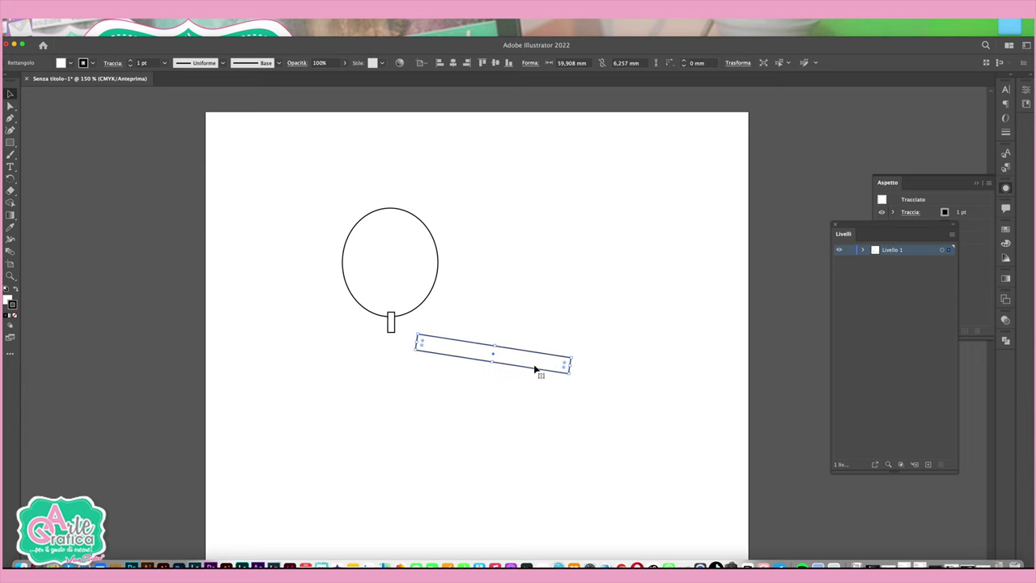
Step: Shorten the arm piece, join a copy as a bent forearm, and duplicate the arm leftward
{"action": "left_click", "coordinate": [493, 324]}
{"action": "left_click", "coordinate": [524, 350]}
{"action": "mouse_move", "coordinate": [571, 366]}
{"action": "left_mouse_down"}
{"action": "mouse_move", "coordinate": [515, 363]}
{"action": "mouse_move", "coordinate": [503, 399]}
{"action": "mouse_move", "coordinate": [635, 368]}
{"action": "left_mouse_up"}
{"action": "left_click_drag", "start_coordinate": [518, 375], "coordinate": [518, 359]}
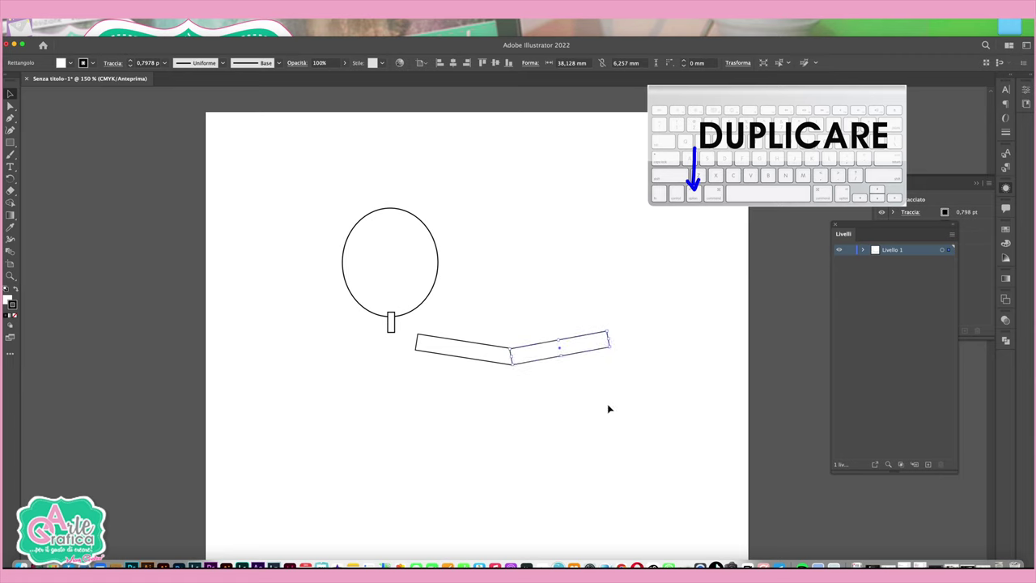
{"action": "mouse_move", "coordinate": [409, 380]}
{"action": "left_mouse_down"}
{"action": "mouse_move", "coordinate": [612, 371]}
{"action": "mouse_move", "coordinate": [567, 346]}
{"action": "mouse_move", "coordinate": [521, 361]}
{"action": "mouse_move", "coordinate": [335, 356]}
{"action": "left_mouse_up"}
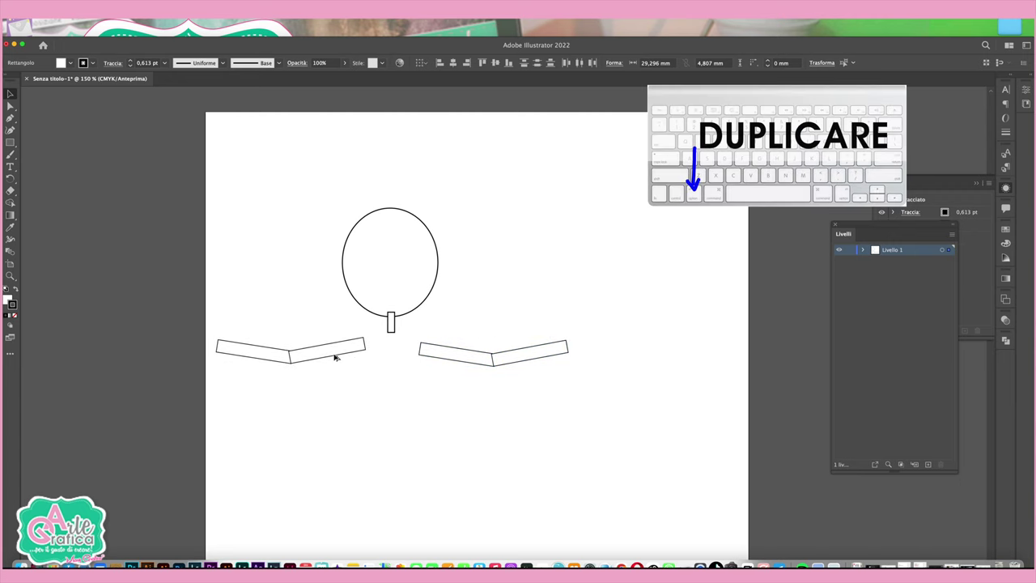
{"action": "left_click", "coordinate": [600, 387]}
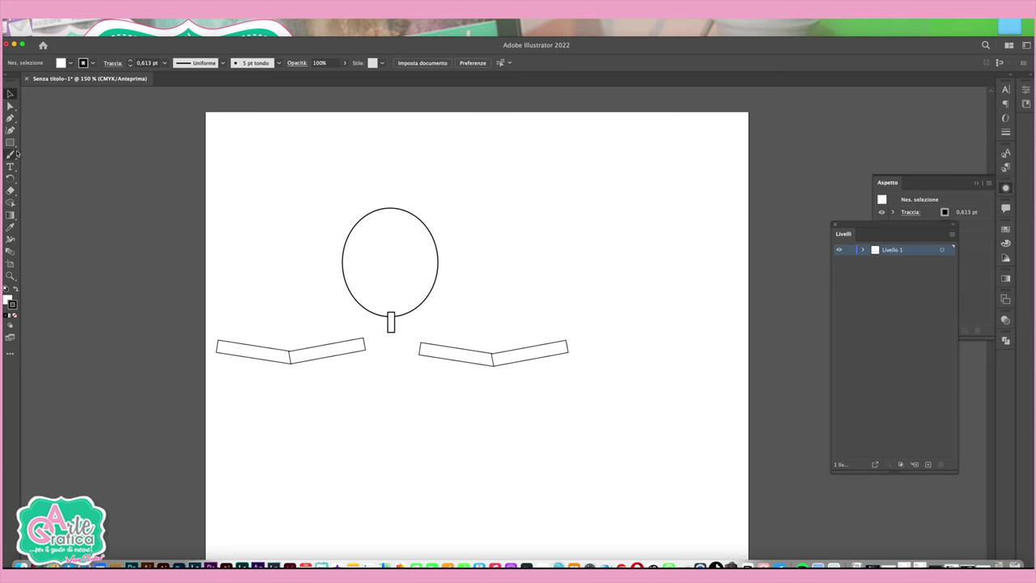
Step: Draw a 31,44 × 52,869 mm torso rectangle below the neck
{"action": "left_click_drag", "start_coordinate": [10, 143], "coordinate": [31, 144]}
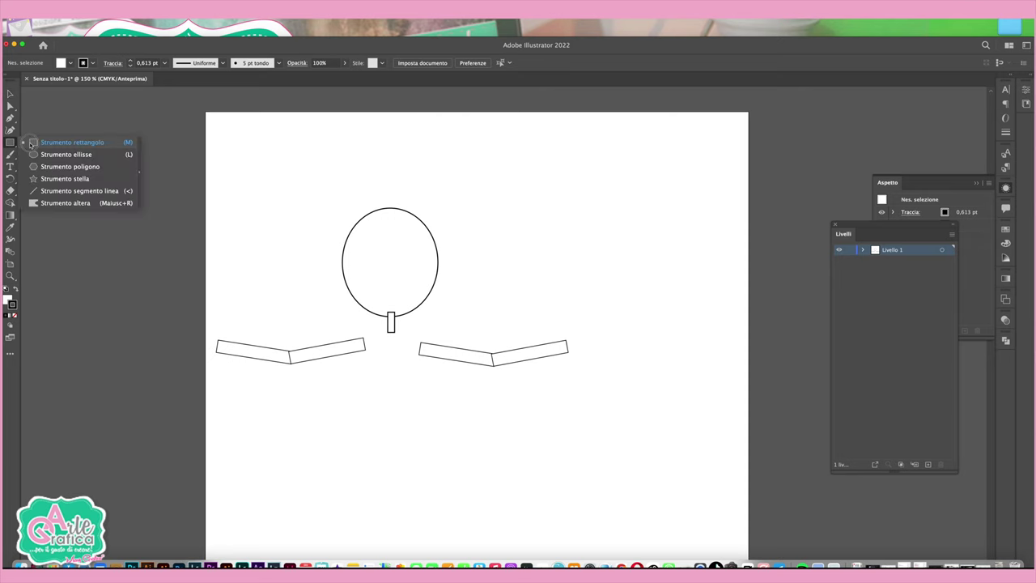
{"action": "left_click", "coordinate": [31, 144]}
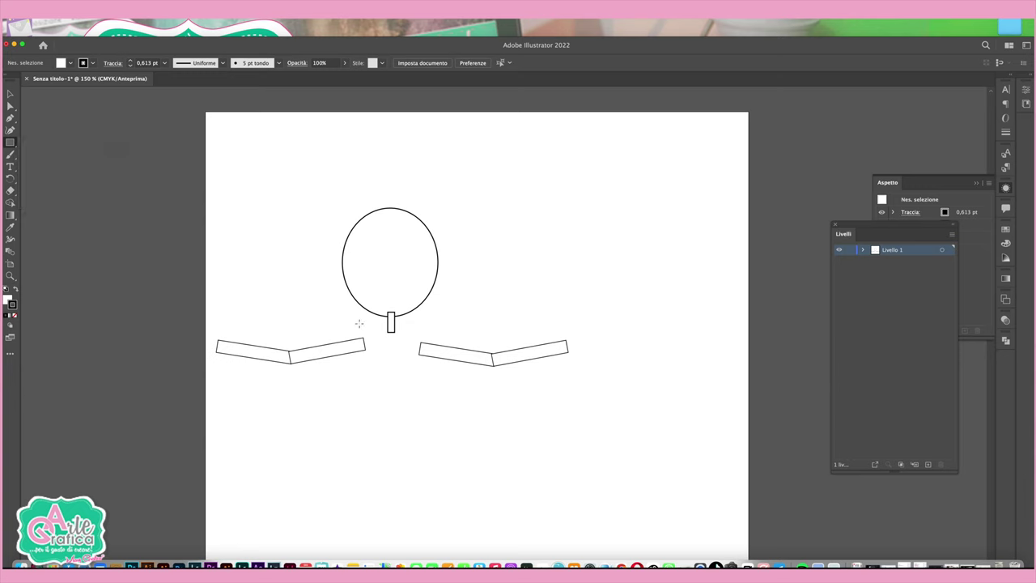
{"action": "mouse_move", "coordinate": [351, 324]}
{"action": "left_mouse_down"}
{"action": "mouse_move", "coordinate": [449, 414]}
{"action": "mouse_move", "coordinate": [437, 458]}
{"action": "left_mouse_up"}
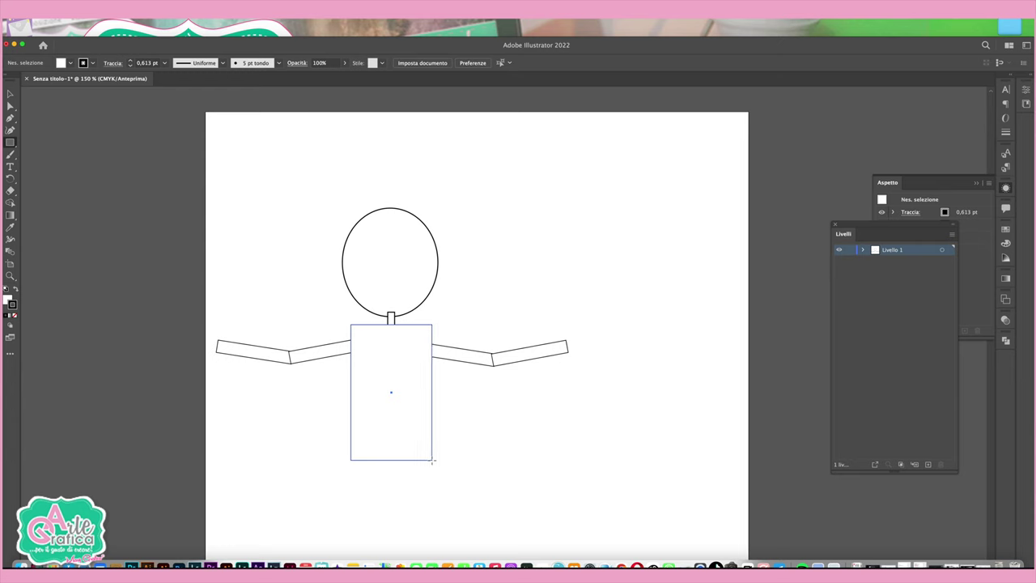
{"action": "left_click_drag", "start_coordinate": [436, 457], "coordinate": [434, 462]}
{"action": "left_click", "coordinate": [10, 94]}
{"action": "left_click", "coordinate": [513, 329]}
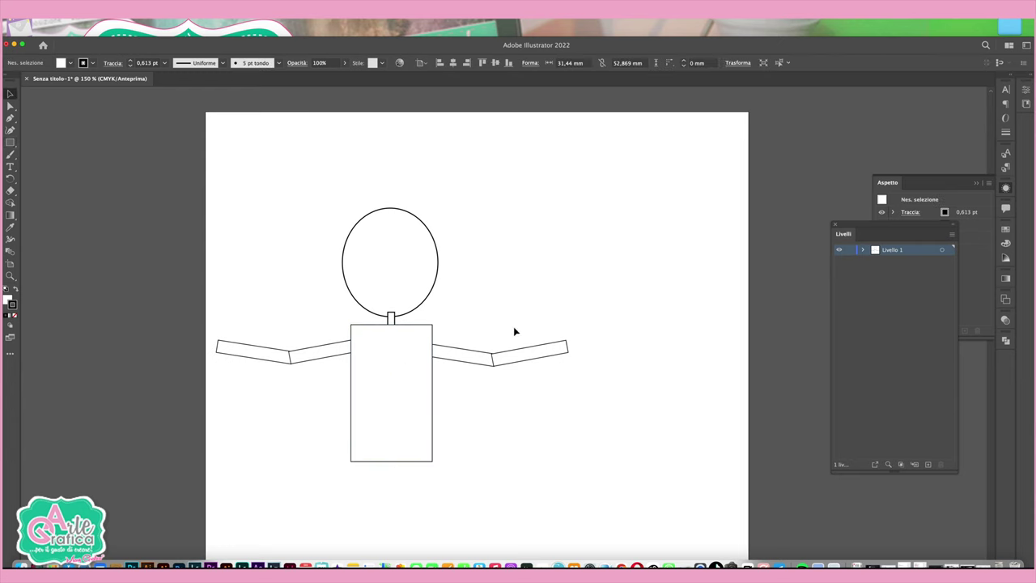
{"action": "left_click", "coordinate": [391, 378]}
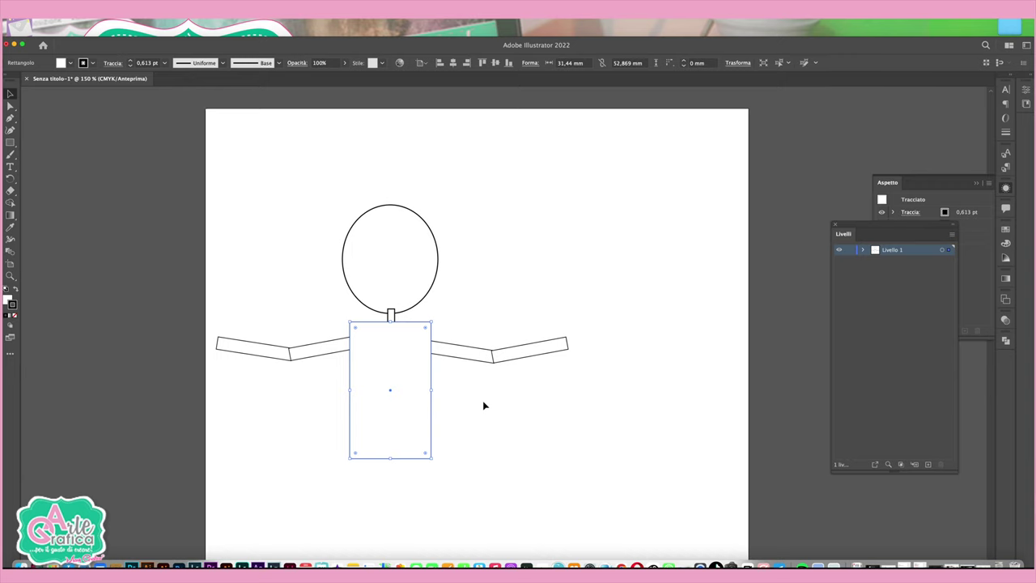
{"action": "scroll", "coordinate": [484, 405], "scroll_direction": "down", "scroll_amount": 3}
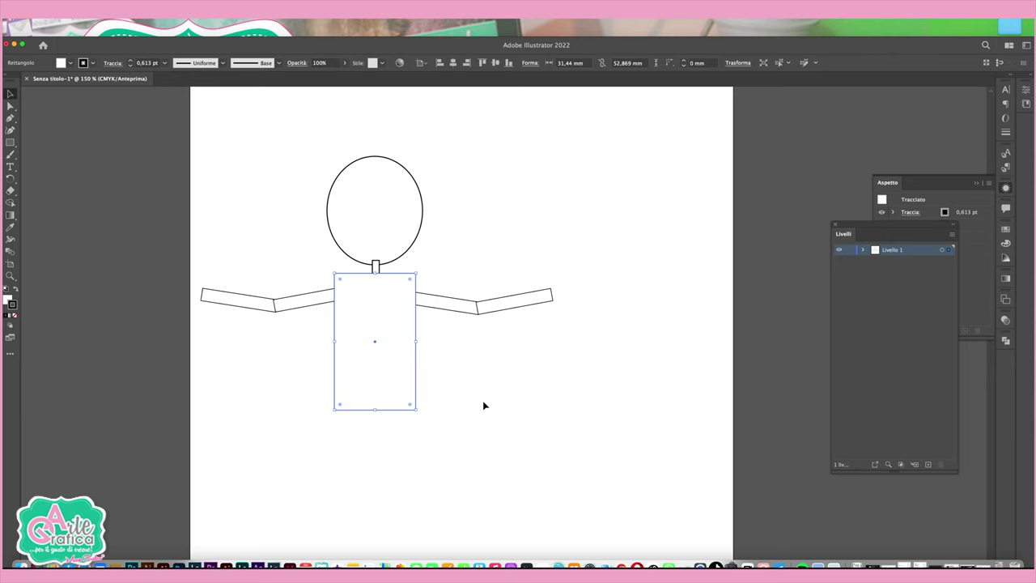
Step: Draw small square hands at the ends of both arms
{"action": "left_click", "coordinate": [10, 141]}
{"action": "scroll", "coordinate": [215, 192], "scroll_direction": "right", "scroll_amount": 2}
{"action": "scroll", "coordinate": [215, 191], "scroll_direction": "up", "scroll_amount": 1}
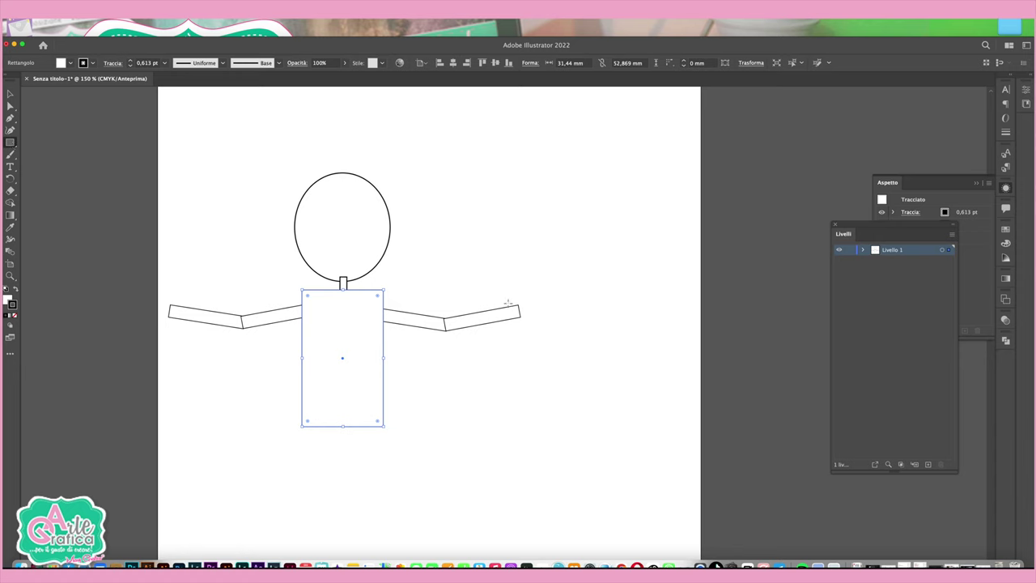
{"action": "left_click_drag", "start_coordinate": [518, 303], "coordinate": [549, 318]}
{"action": "left_click_drag", "start_coordinate": [151, 300], "coordinate": [175, 320]}
Step: Move the whole figure slightly to the right and deselect it
{"action": "left_click", "coordinate": [10, 94]}
{"action": "left_click_drag", "start_coordinate": [635, 490], "coordinate": [135, 180]}
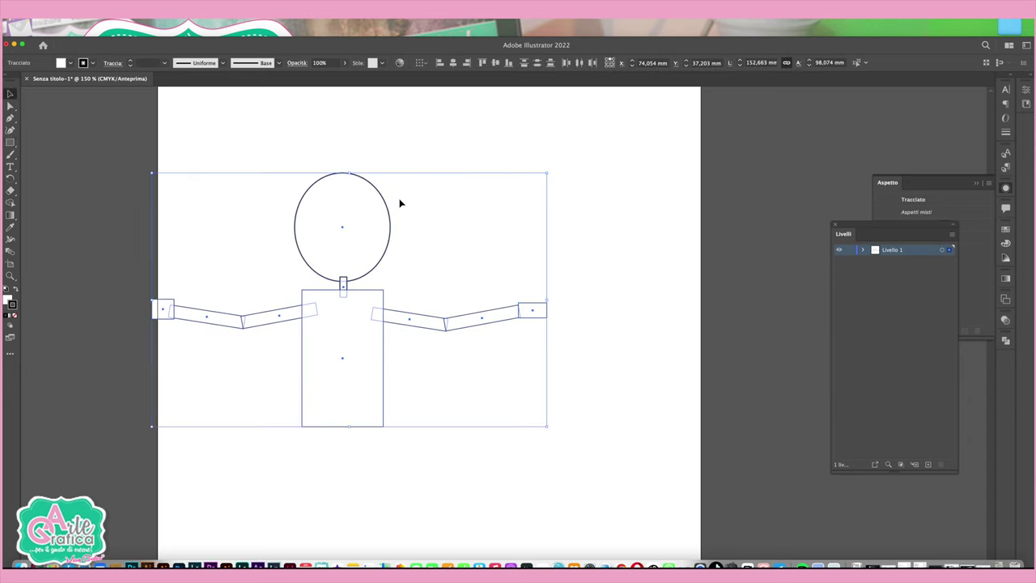
{"action": "left_click_drag", "start_coordinate": [386, 206], "coordinate": [406, 206]}
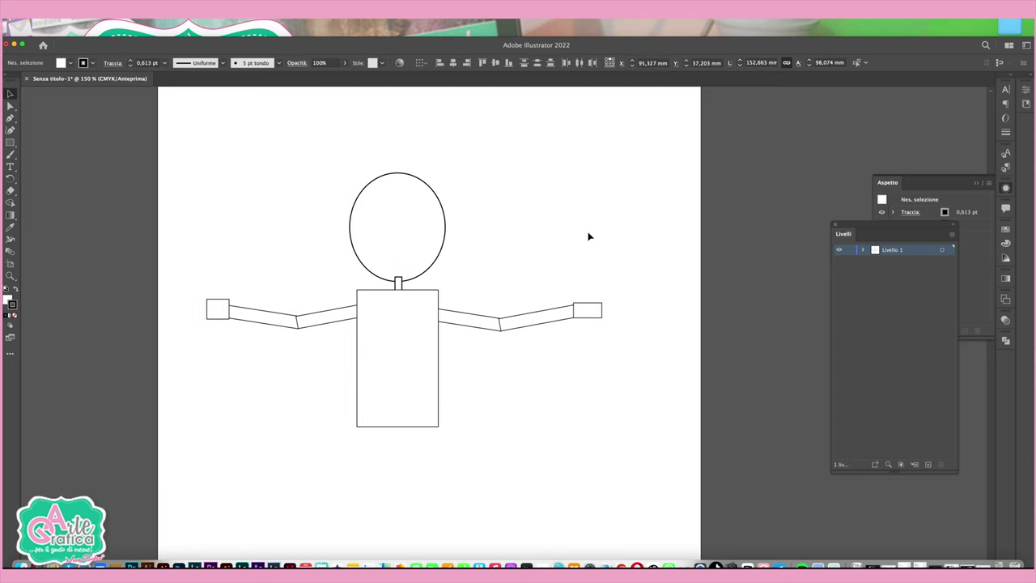
{"action": "left_click", "coordinate": [589, 236]}
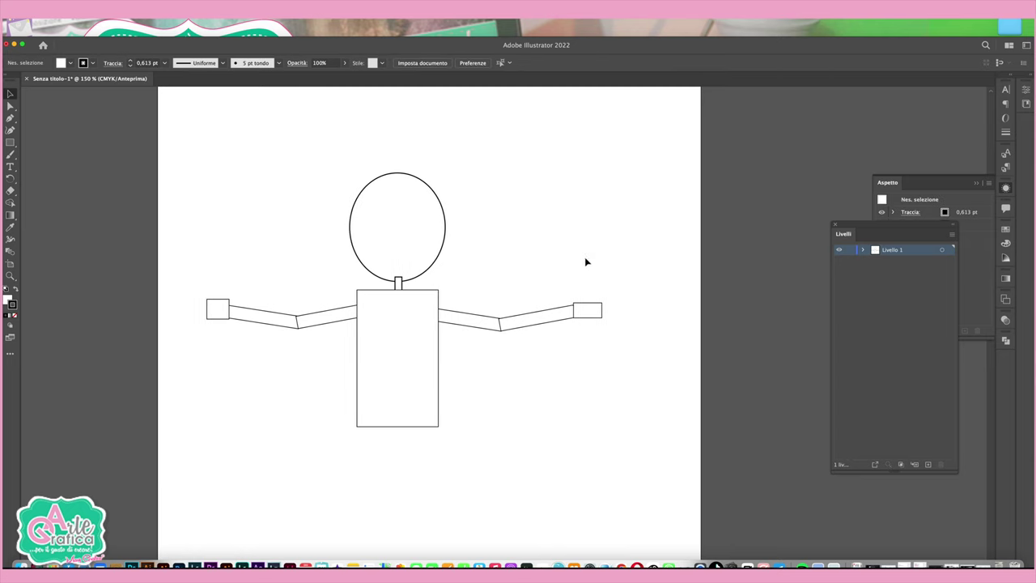
Step: Round the torso's two top corners to a 6,991 mm radius for curved shoulders
{"action": "left_click", "coordinate": [10, 106]}
{"action": "left_click", "coordinate": [384, 308]}
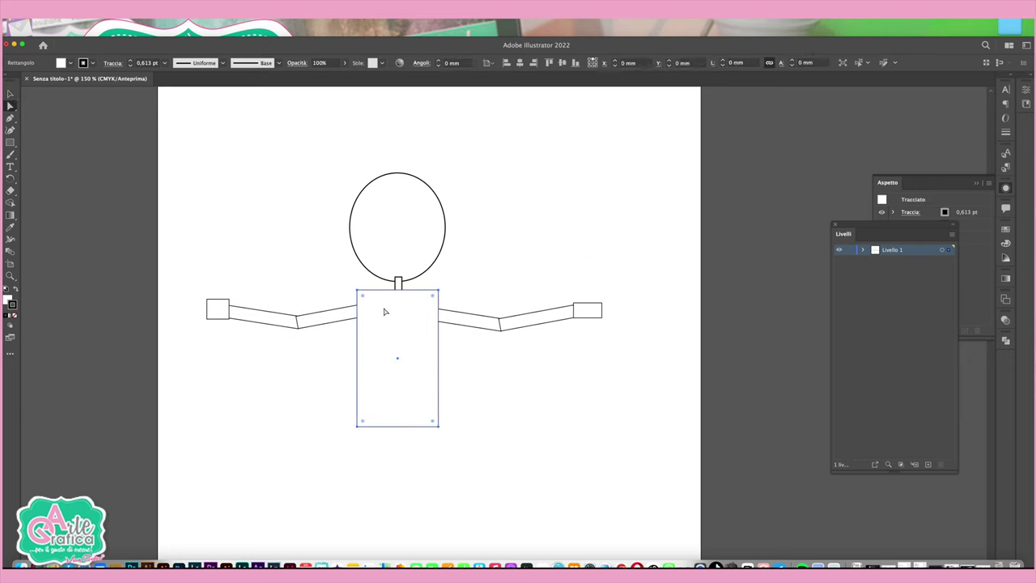
{"action": "left_click", "coordinate": [358, 291]}
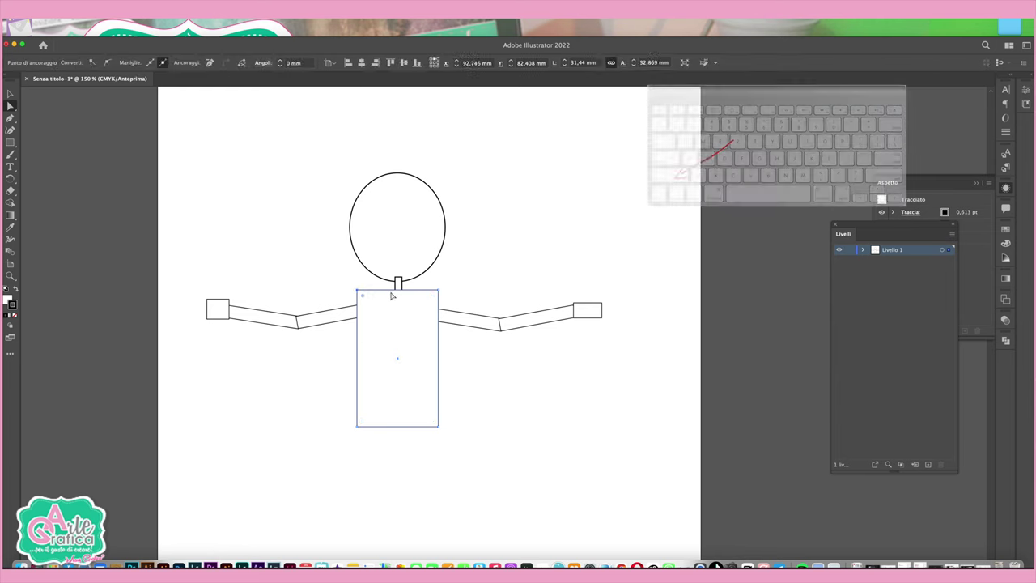
{"action": "left_click", "coordinate": [439, 291], "text": "shift"}
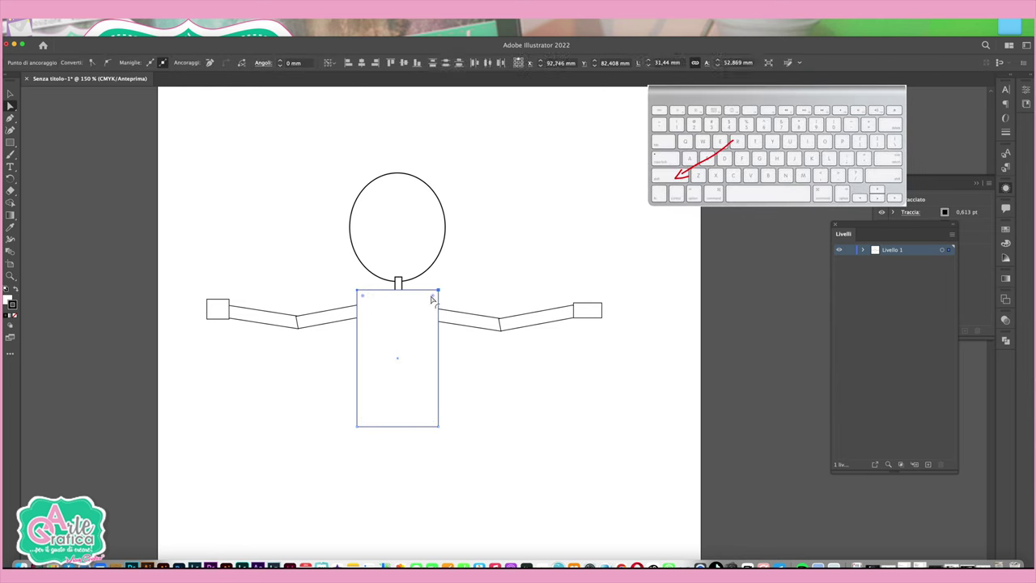
{"action": "left_click_drag", "start_coordinate": [432, 300], "coordinate": [424, 315]}
{"action": "left_click", "coordinate": [10, 93]}
Step: Select the right arm's upper-arm and forearm rectangles together
{"action": "left_click", "coordinate": [415, 321]}
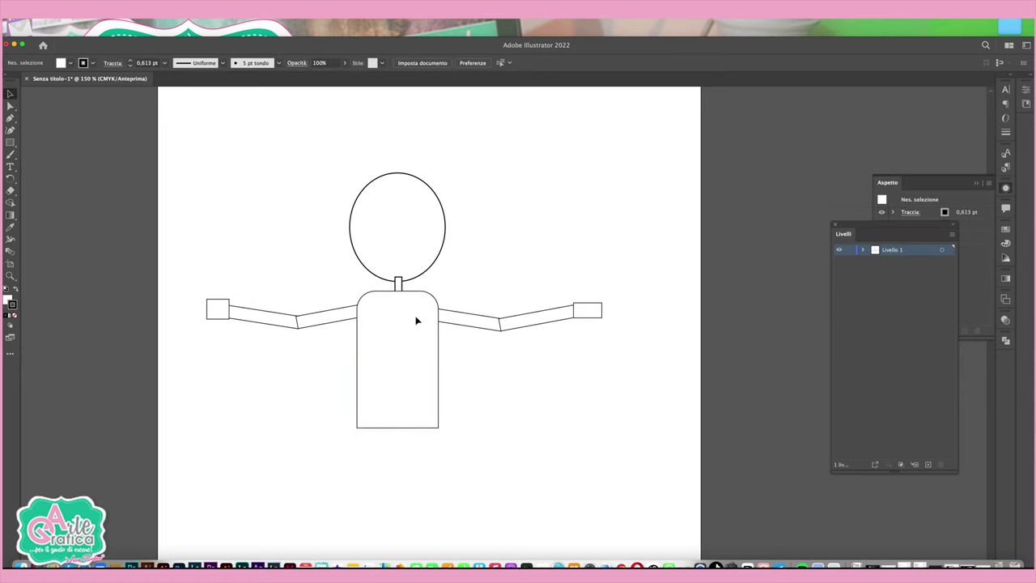
{"action": "left_click", "coordinate": [416, 320]}
{"action": "left_click", "coordinate": [497, 328]}
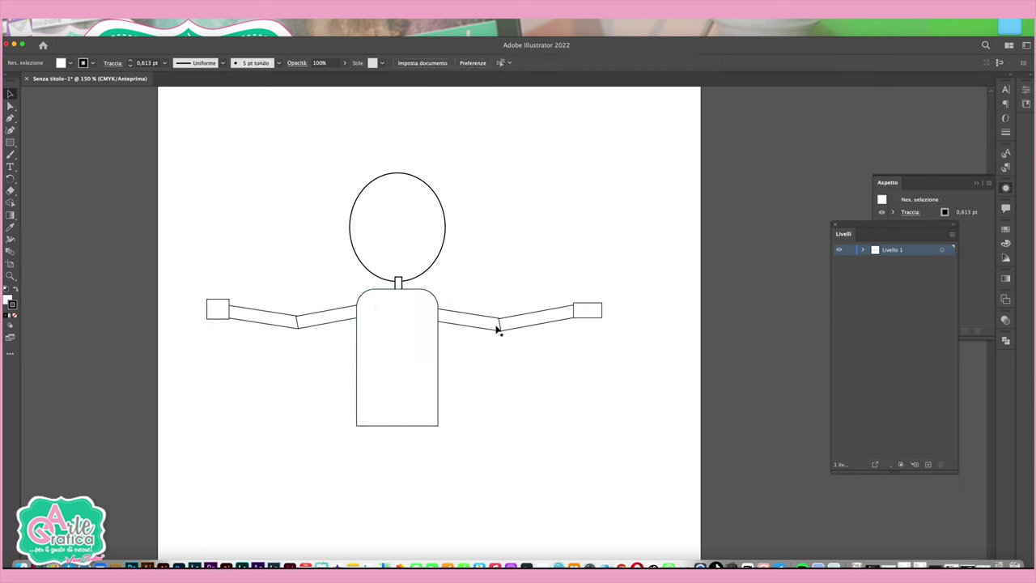
{"action": "left_click", "coordinate": [503, 329]}
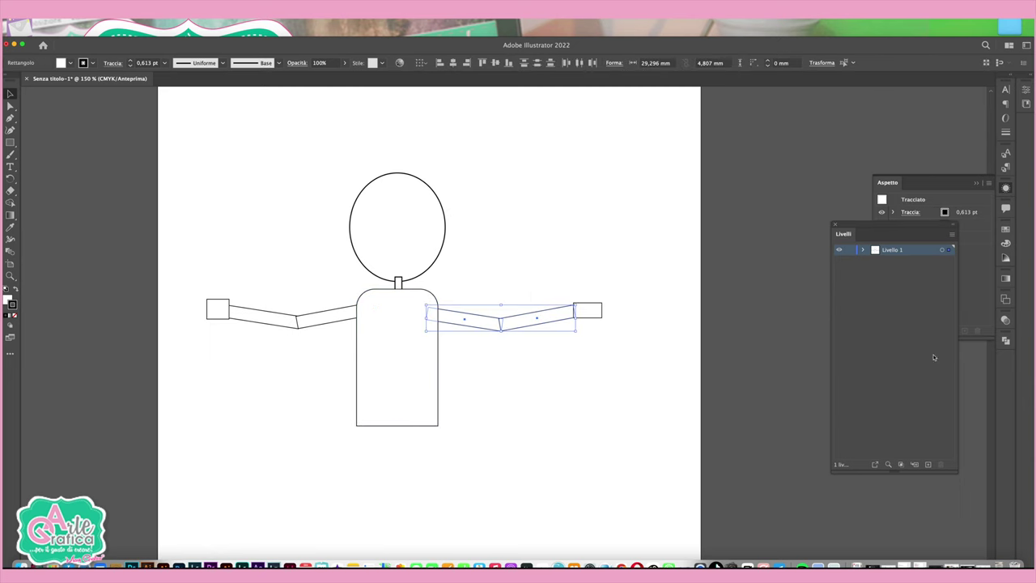
Step: Open the Pathfinder (Elaborazione tracciati) panel, test Unite on the right arm, then undo it
{"action": "left_click", "coordinate": [247, 18]}
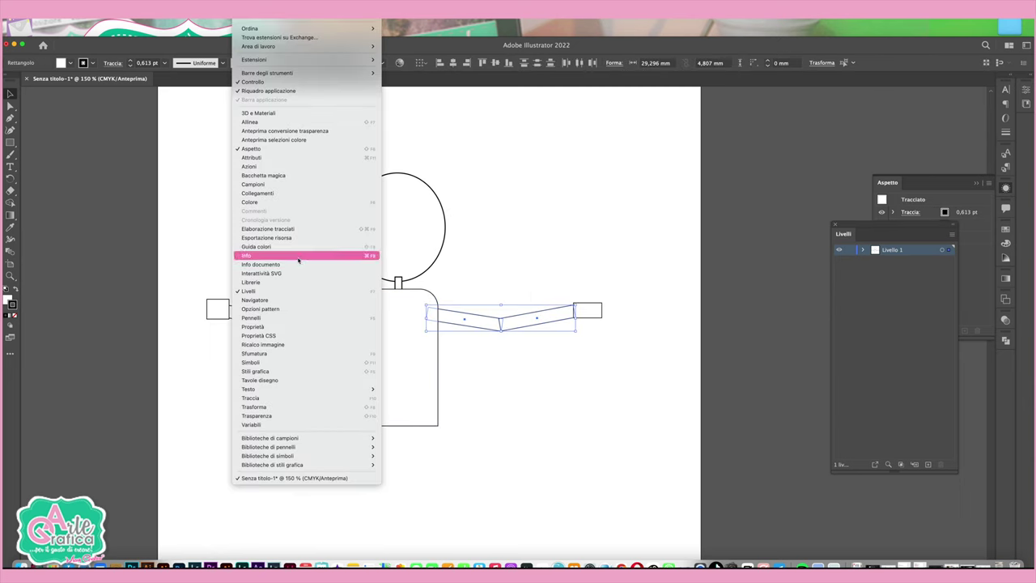
{"action": "left_click", "coordinate": [294, 230]}
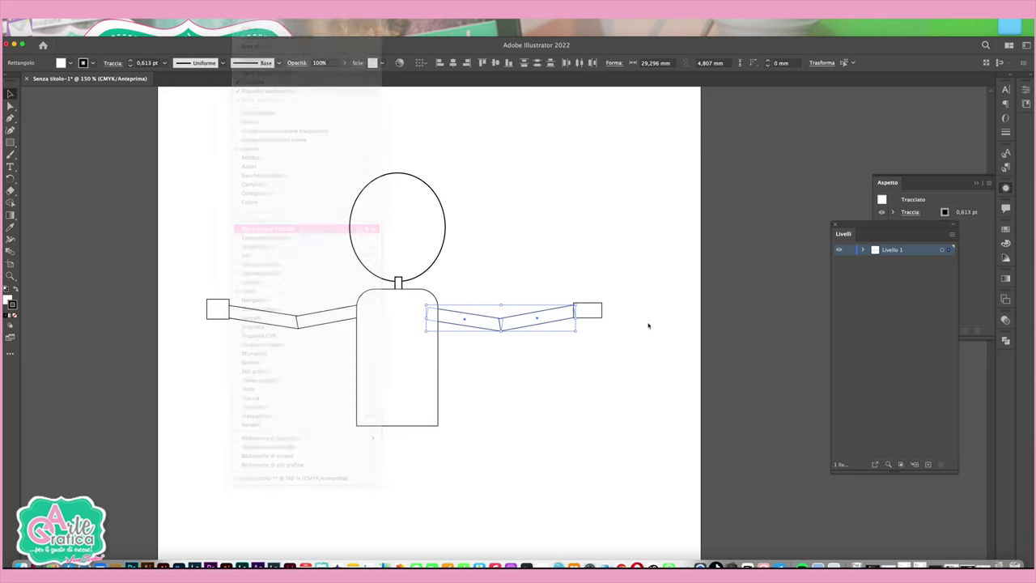
{"action": "left_click", "coordinate": [882, 362]}
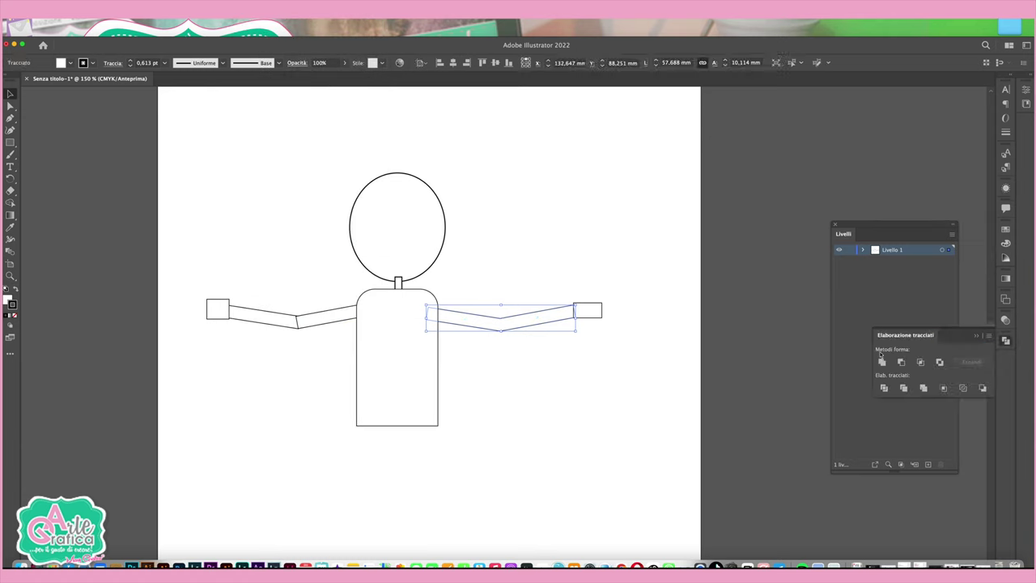
{"action": "left_click", "coordinate": [628, 369]}
{"action": "key", "text": "super+z"}
{"action": "left_click", "coordinate": [557, 369]}
{"action": "left_click", "coordinate": [10, 105]}
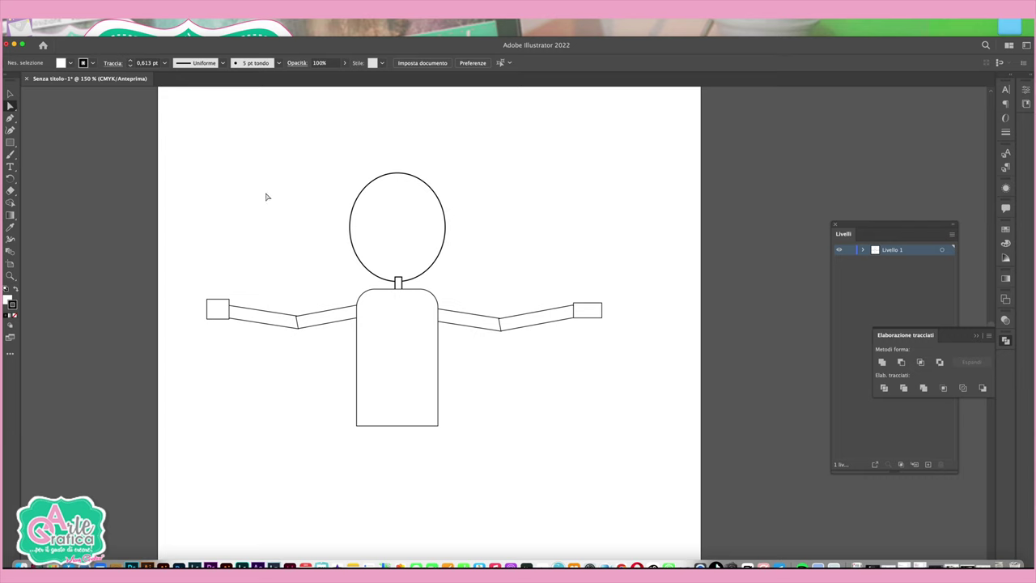
{"action": "scroll", "coordinate": [527, 301], "scroll_direction": "up", "scroll_amount": 1}
Step: Round the elbow-end corners of the right forearm and upper-arm rectangles
{"action": "scroll", "coordinate": [527, 301], "scroll_direction": "up", "scroll_amount": 2}
{"action": "left_click", "coordinate": [496, 356]}
{"action": "left_click", "coordinate": [459, 377]}
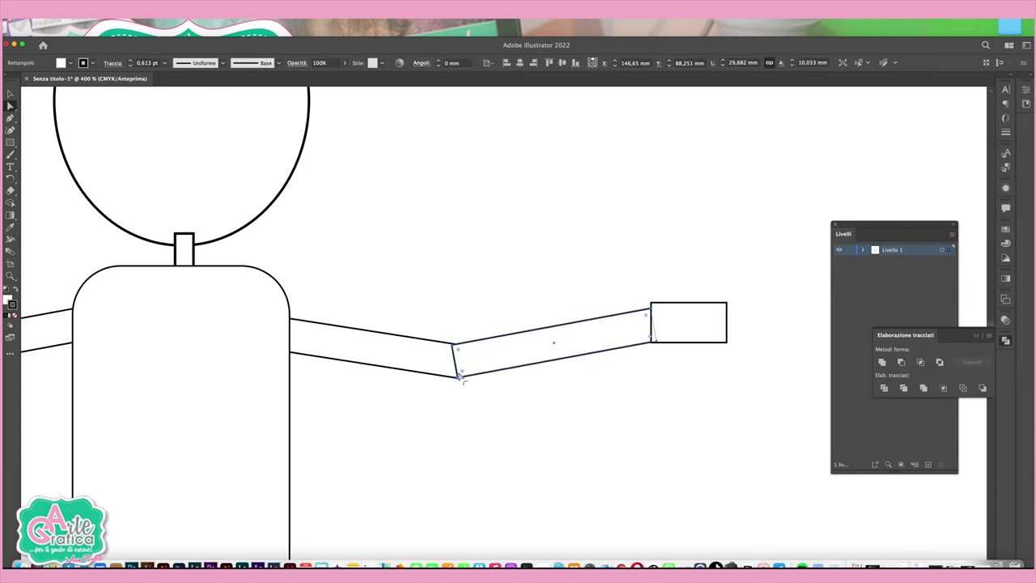
{"action": "left_click", "coordinate": [459, 378]}
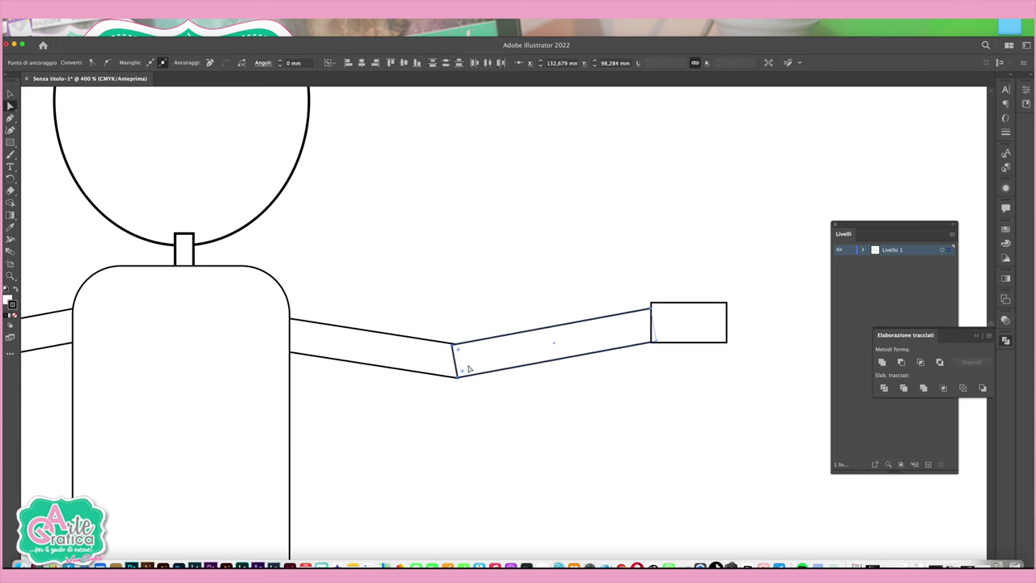
{"action": "left_click_drag", "start_coordinate": [463, 373], "coordinate": [476, 364]}
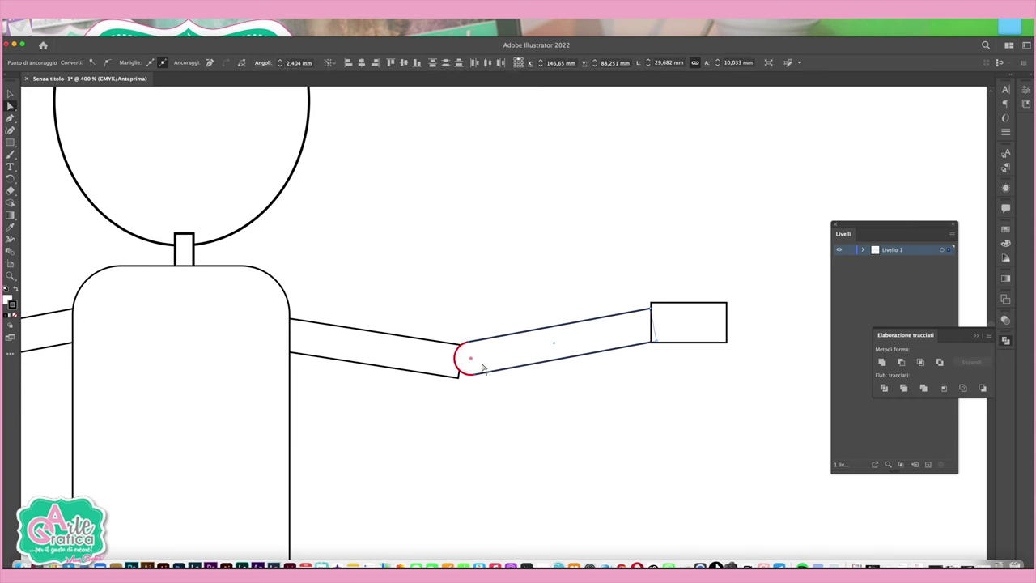
{"action": "left_click", "coordinate": [429, 376]}
{"action": "left_click", "coordinate": [458, 377]}
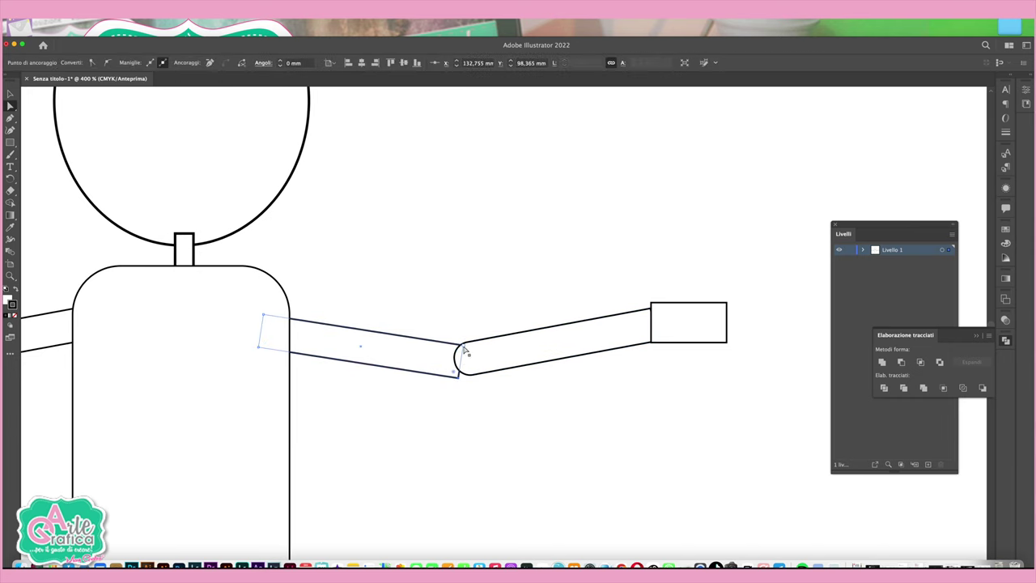
{"action": "left_click", "coordinate": [464, 349], "text": "shift"}
{"action": "left_click_drag", "start_coordinate": [458, 354], "coordinate": [436, 353]}
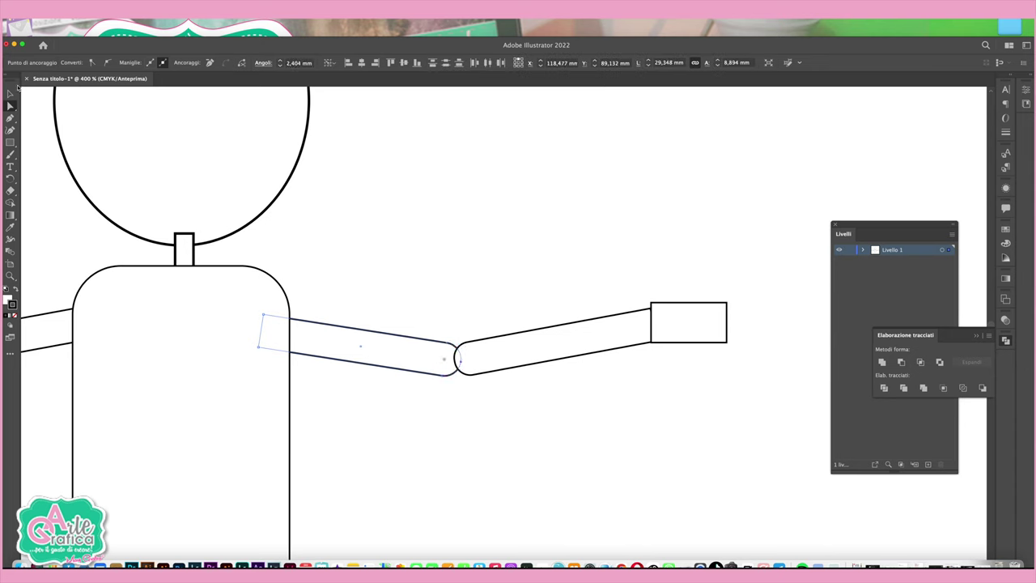
Step: Shift the right forearm and hand slightly left so they overlap at the elbow
{"action": "left_click", "coordinate": [11, 94]}
{"action": "left_click_drag", "start_coordinate": [653, 427], "coordinate": [557, 312]}
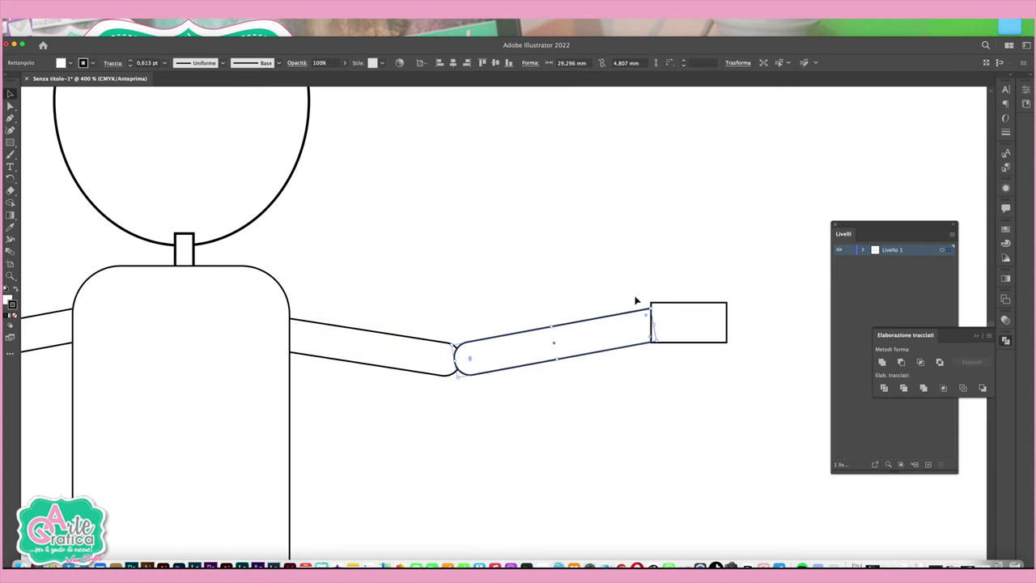
{"action": "mouse_move", "coordinate": [766, 413]}
{"action": "left_mouse_down"}
{"action": "mouse_move", "coordinate": [568, 296]}
{"action": "mouse_move", "coordinate": [541, 329]}
{"action": "left_mouse_up"}
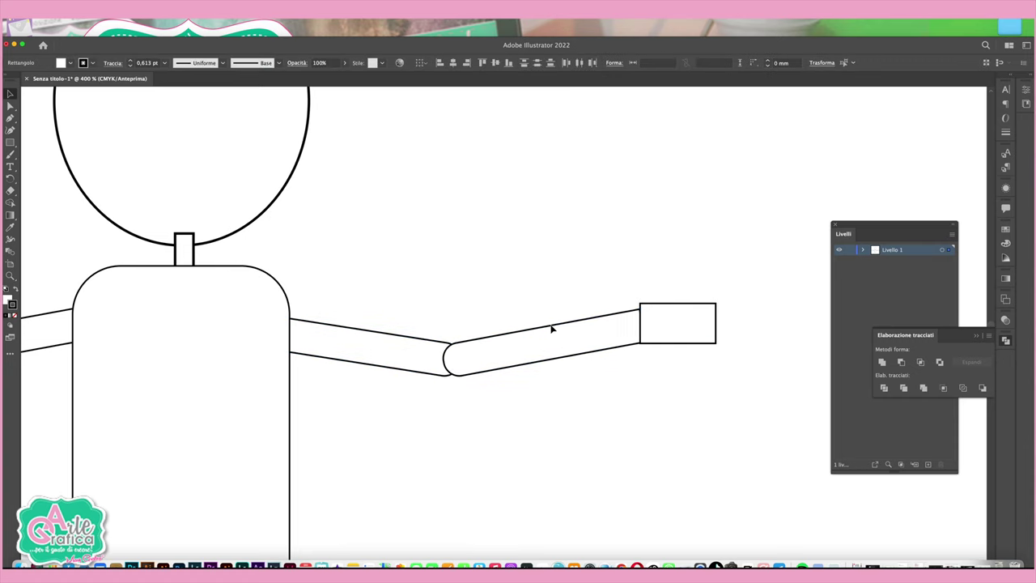
Step: Unite the right arm pieces and elbow circle into one shape with Pathfinder
{"action": "left_click", "coordinate": [558, 426]}
{"action": "left_click", "coordinate": [427, 366]}
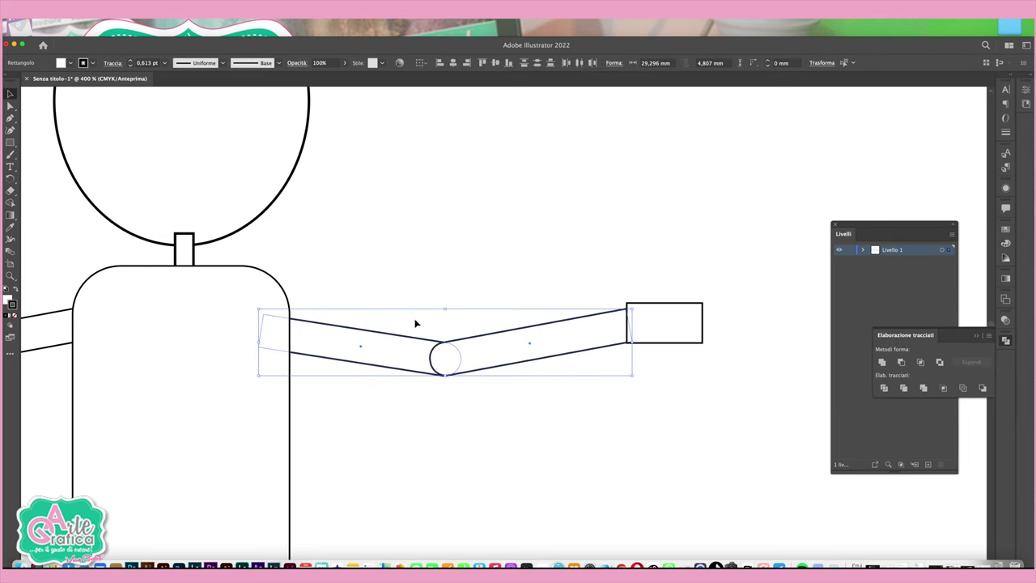
{"action": "left_click", "coordinate": [882, 362]}
{"action": "left_click", "coordinate": [555, 260]}
Step: Round the merged arm's inner elbow corner
{"action": "left_click_drag", "start_coordinate": [414, 309], "coordinate": [483, 441]}
{"action": "left_click", "coordinate": [444, 341]}
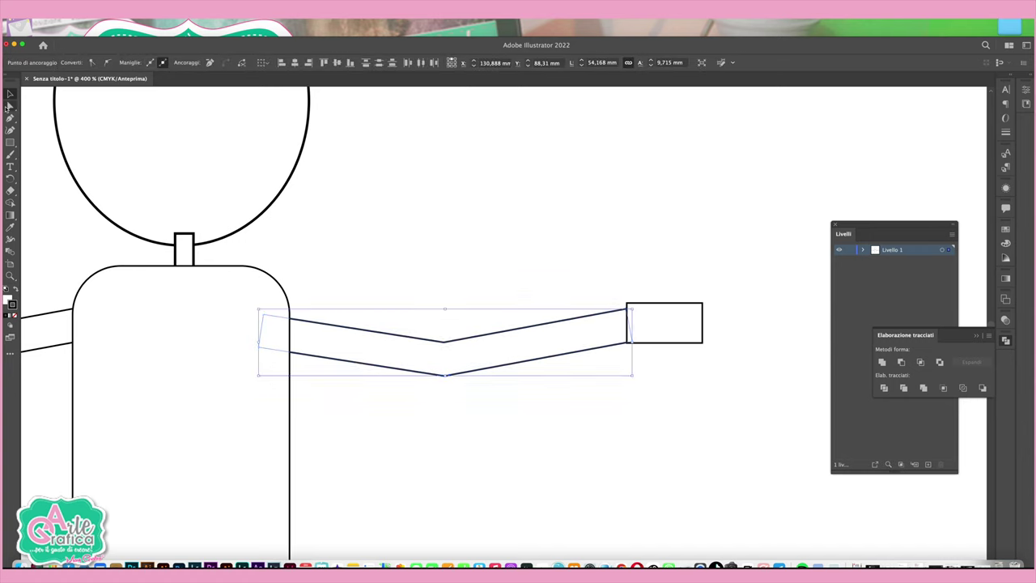
{"action": "left_click_drag", "start_coordinate": [416, 309], "coordinate": [481, 421]}
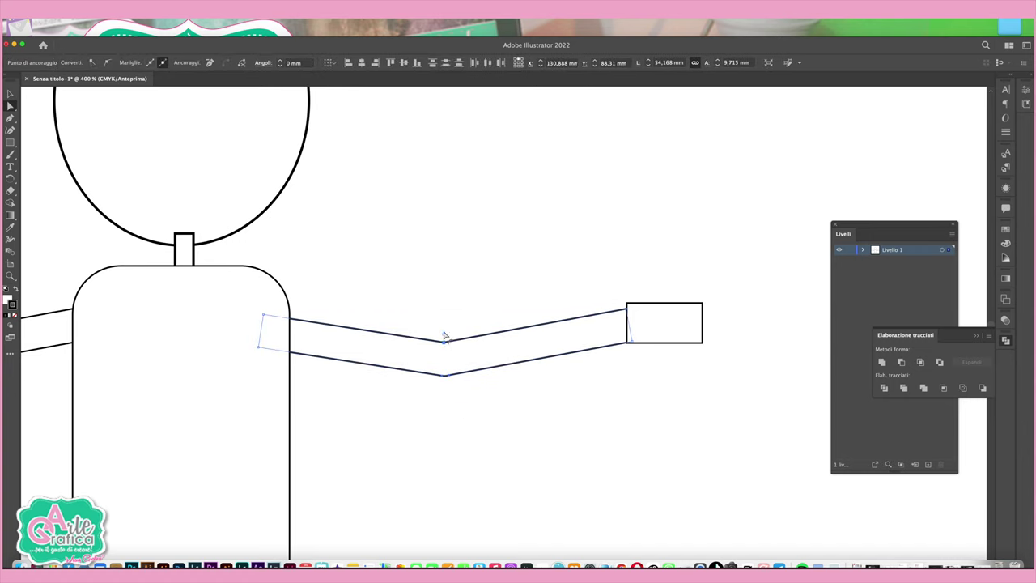
{"action": "left_click_drag", "start_coordinate": [450, 337], "coordinate": [570, 245]}
{"action": "left_click", "coordinate": [476, 432]}
Step: Convert the lower elbow point and bend the arm's underside into a smooth curve
{"action": "left_click", "coordinate": [442, 377]}
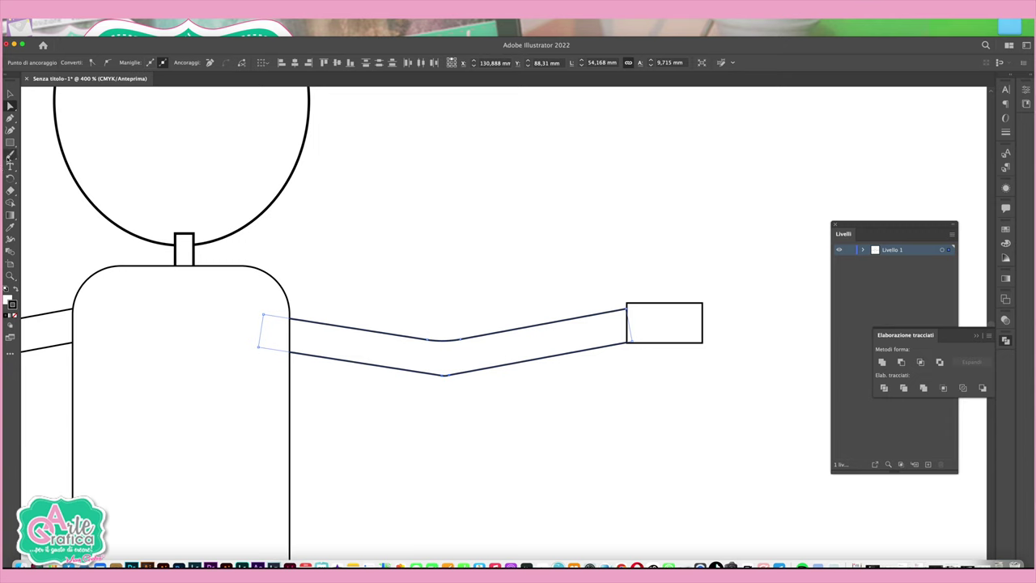
{"action": "left_click", "coordinate": [10, 118]}
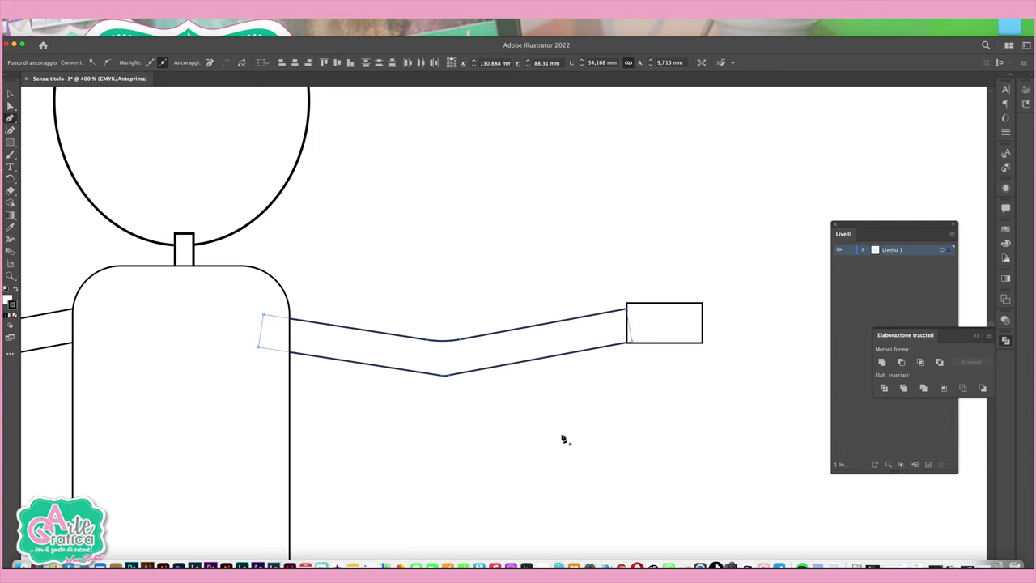
{"action": "left_click", "coordinate": [450, 381]}
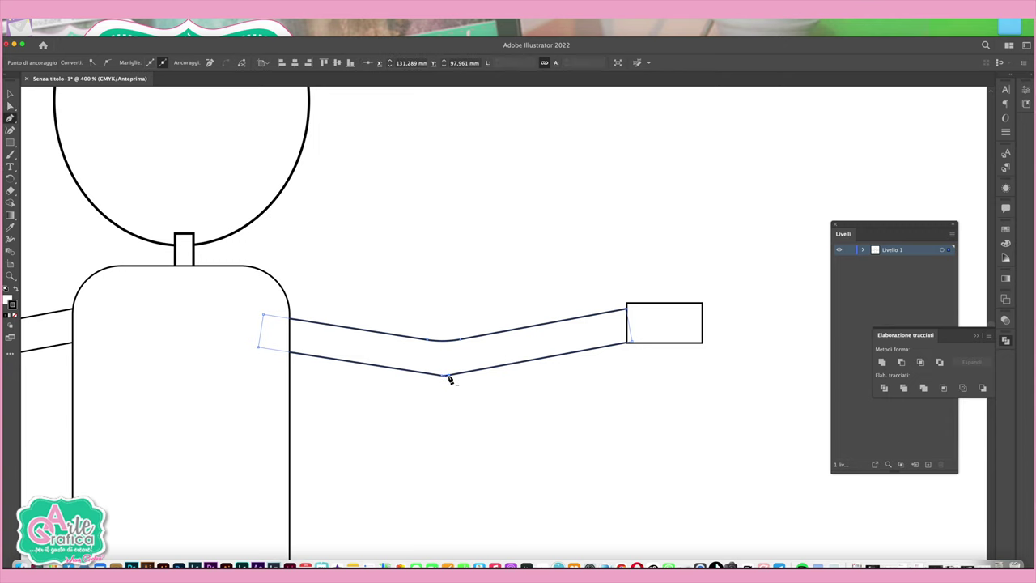
{"action": "left_click", "coordinate": [450, 379]}
{"action": "left_click", "coordinate": [10, 105]}
{"action": "left_click_drag", "start_coordinate": [445, 379], "coordinate": [477, 387]}
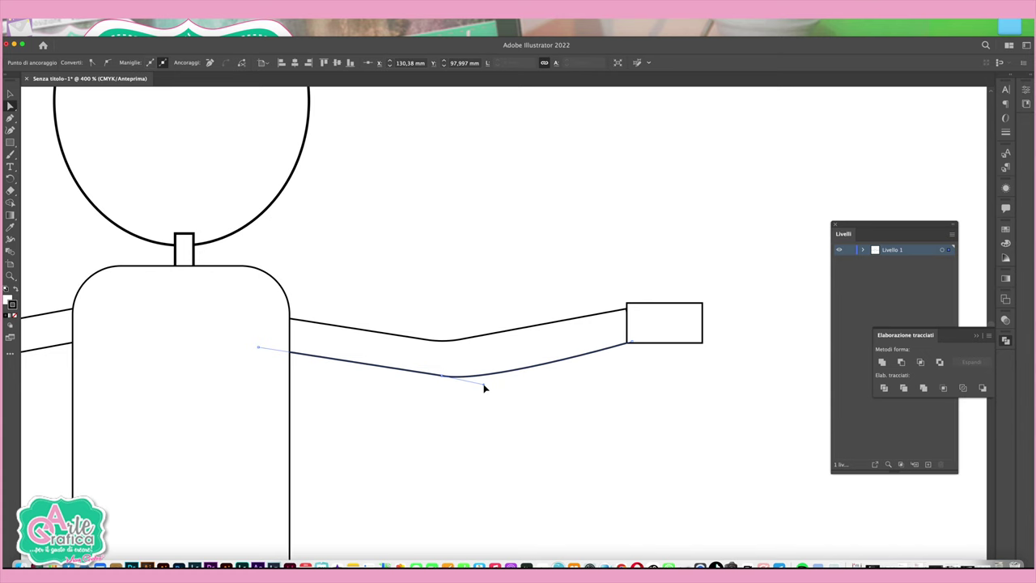
{"action": "left_click_drag", "start_coordinate": [477, 387], "coordinate": [455, 384]}
Step: Round the right hand's corners to 2,894 mm, making it pill-shaped
{"action": "left_click", "coordinate": [637, 400]}
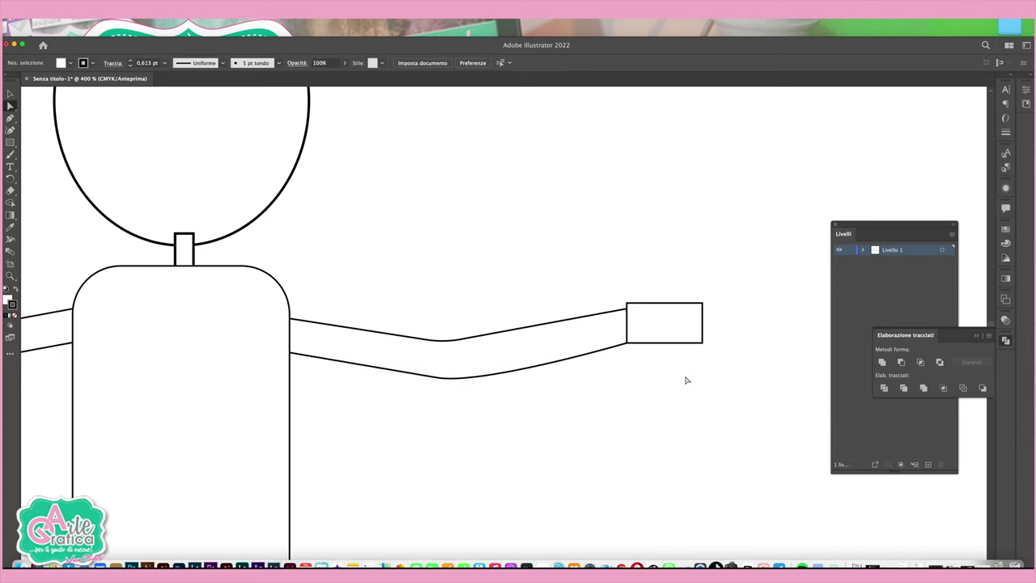
{"action": "left_click", "coordinate": [674, 336]}
{"action": "left_click_drag", "start_coordinate": [620, 345], "coordinate": [650, 340]}
Step: Tilt and slim the right hand, then unite it with the arm into a 61,769 × 11,401 mm path
{"action": "key", "text": "v"}
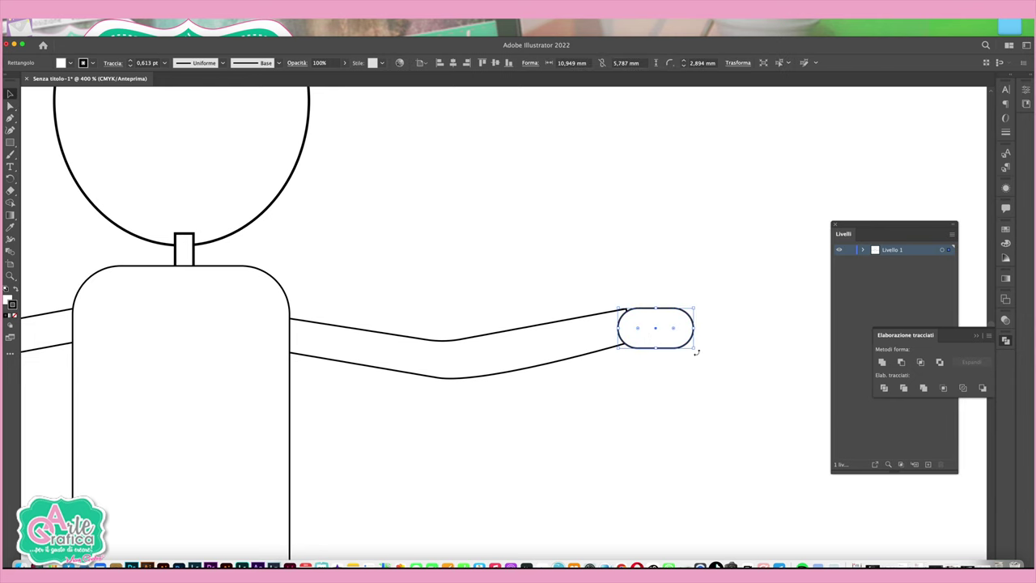
{"action": "left_click_drag", "start_coordinate": [696, 353], "coordinate": [701, 345]}
{"action": "left_click", "coordinate": [662, 332]}
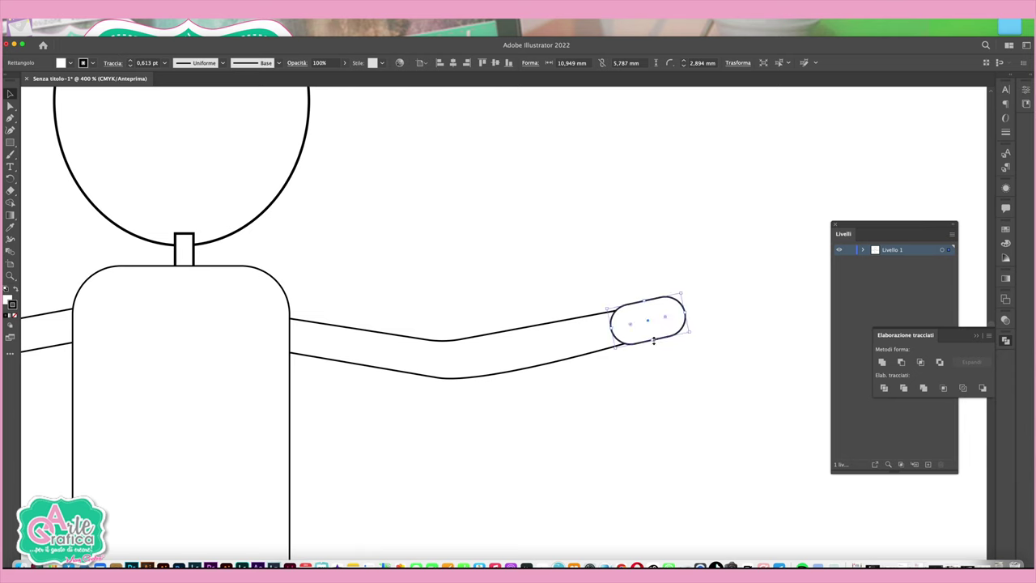
{"action": "left_click_drag", "start_coordinate": [654, 340], "coordinate": [657, 333]}
{"action": "left_click", "coordinate": [662, 326]}
{"action": "left_click_drag", "start_coordinate": [643, 389], "coordinate": [526, 280]}
{"action": "left_click", "coordinate": [888, 363]}
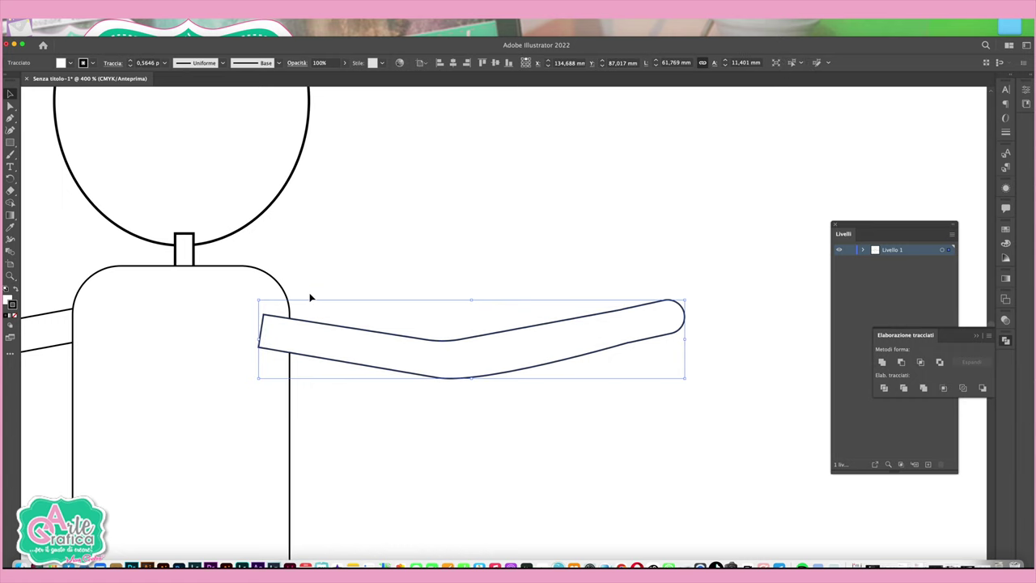
Step: Round the upper and lower wrist corners where the right hand meets the arm
{"action": "left_click", "coordinate": [289, 295]}
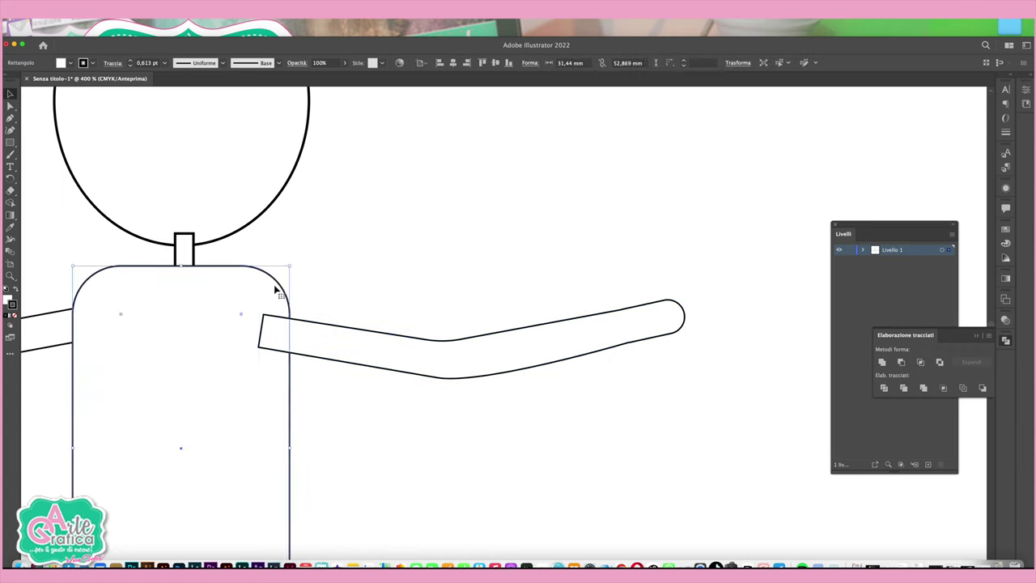
{"action": "scroll", "coordinate": [340, 283], "scroll_direction": "left", "scroll_amount": 3}
{"action": "scroll", "coordinate": [340, 283], "scroll_direction": "down", "scroll_amount": 1}
{"action": "scroll", "coordinate": [353, 276], "scroll_direction": "left", "scroll_amount": 5}
{"action": "scroll", "coordinate": [354, 276], "scroll_direction": "down", "scroll_amount": 1}
{"action": "scroll", "coordinate": [388, 267], "scroll_direction": "right", "scroll_amount": 3}
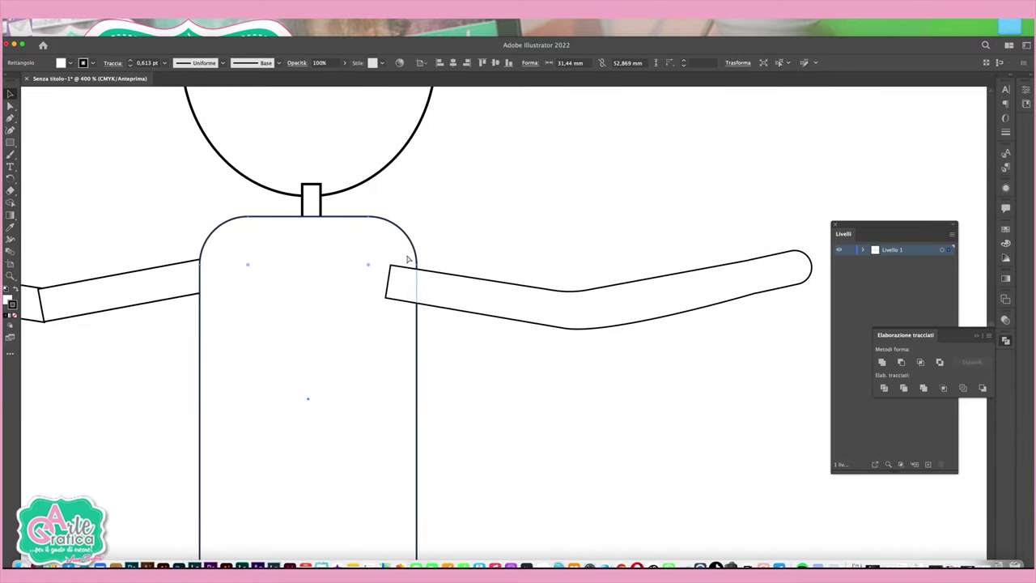
{"action": "left_click", "coordinate": [11, 106]}
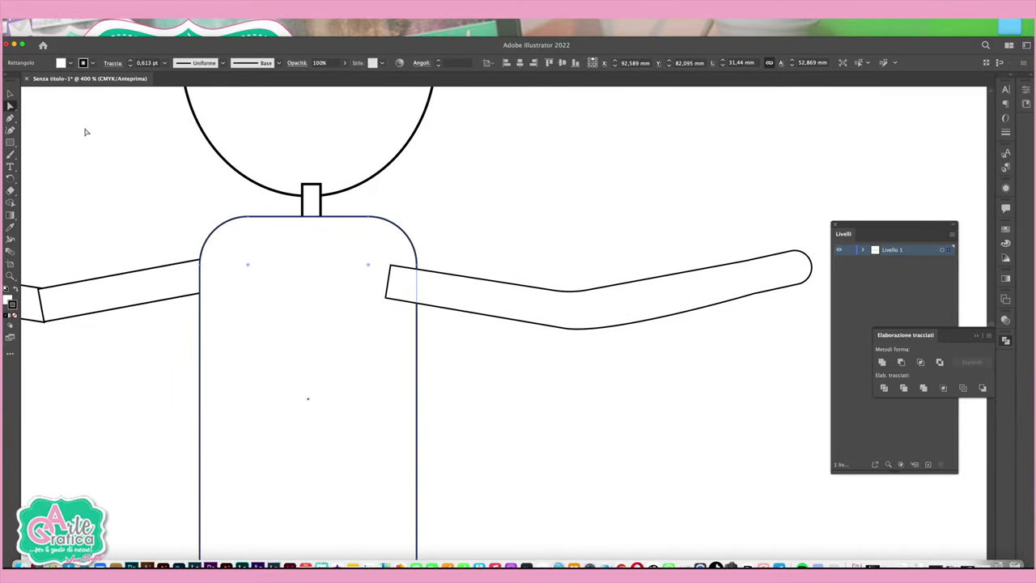
{"action": "left_click", "coordinate": [772, 290]}
{"action": "left_click", "coordinate": [755, 289]}
{"action": "left_click", "coordinate": [755, 289]}
{"action": "left_click_drag", "start_coordinate": [765, 293], "coordinate": [789, 299]}
{"action": "left_click", "coordinate": [758, 267]}
{"action": "left_click_drag", "start_coordinate": [753, 265], "coordinate": [774, 259]}
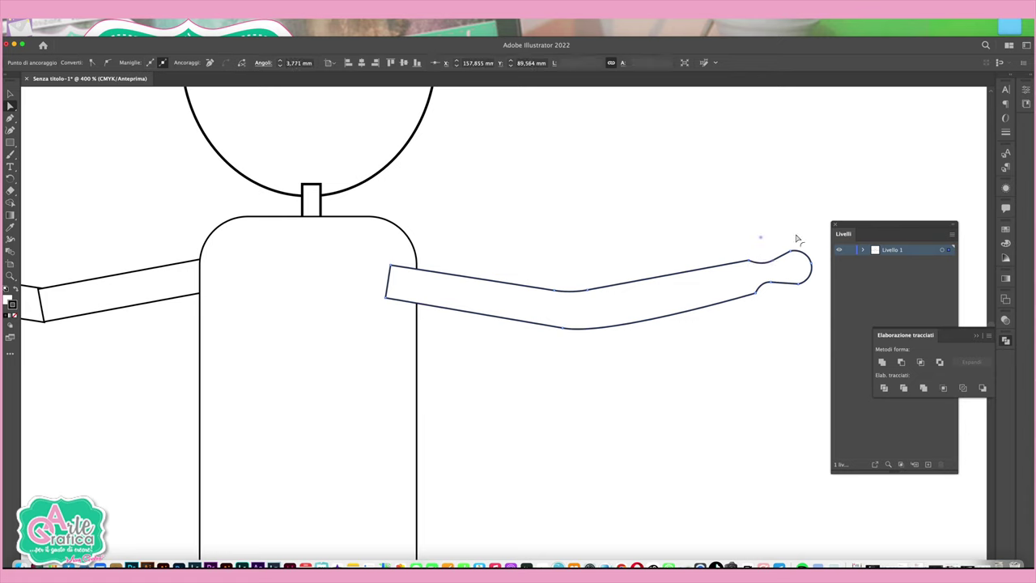
Step: Check the wrist curves on the arm outline, then zoom out to the whole figure
{"action": "left_click", "coordinate": [753, 298]}
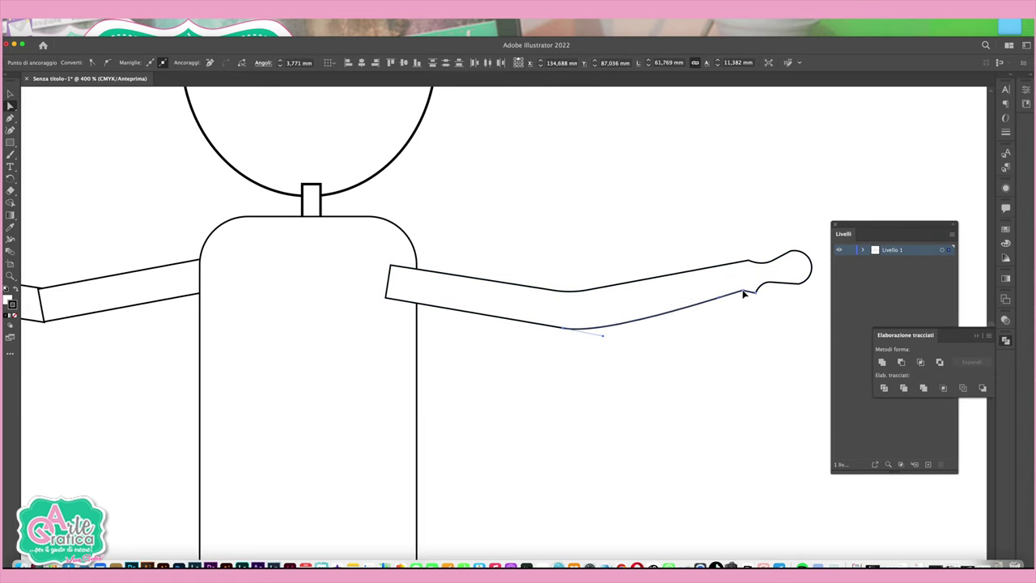
{"action": "left_click", "coordinate": [742, 301]}
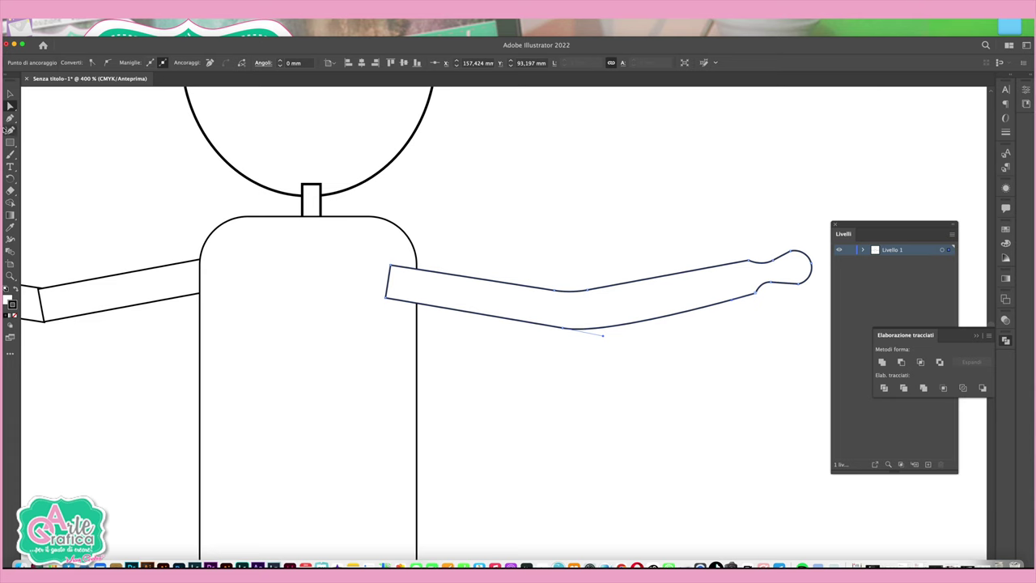
{"action": "left_click", "coordinate": [515, 191]}
{"action": "key", "text": "ctrl+minus"}
{"action": "key", "text": "ctrl+minus"}
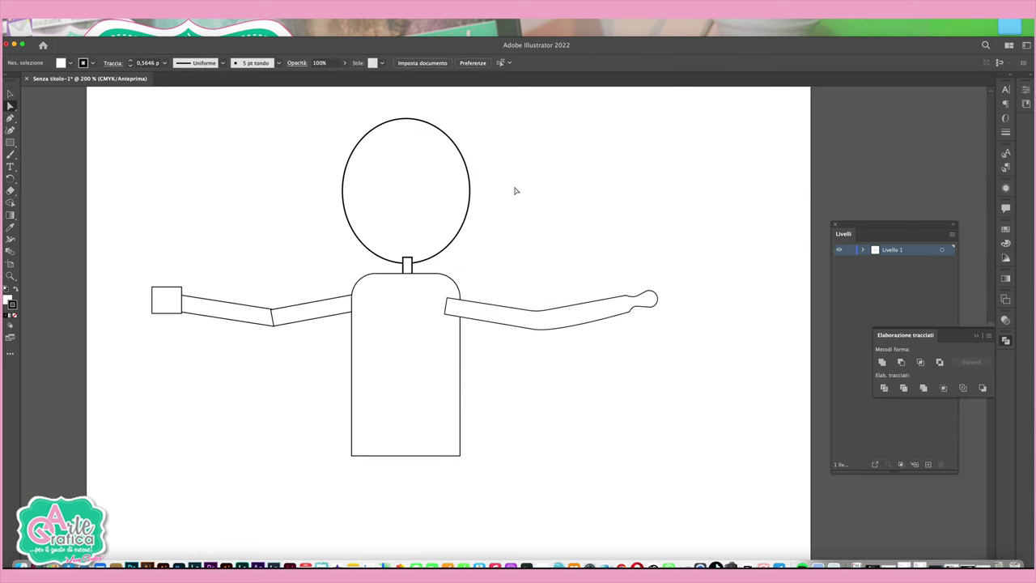
Step: Undo the hand-end edits, move the right arm toward the body and send it behind
{"action": "key", "text": "ctrl+z"}
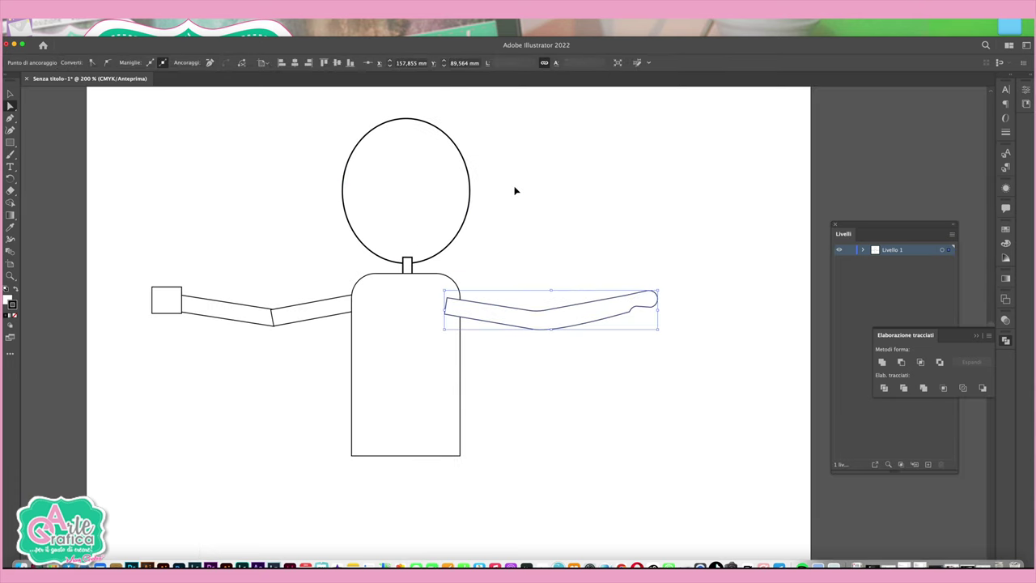
{"action": "key", "text": "ctrl+z"}
{"action": "key", "text": "v"}
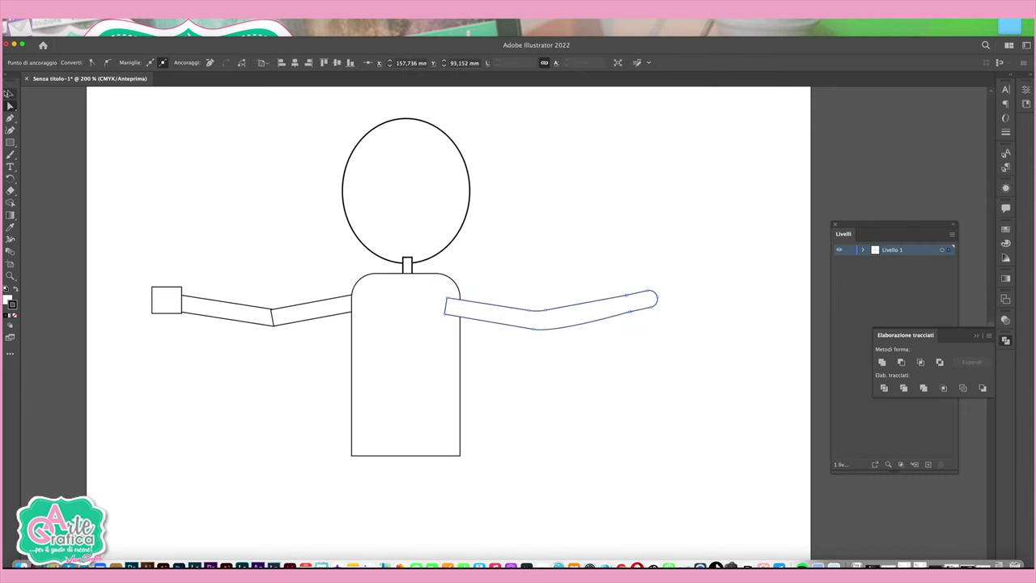
{"action": "left_click_drag", "start_coordinate": [640, 311], "coordinate": [597, 306]}
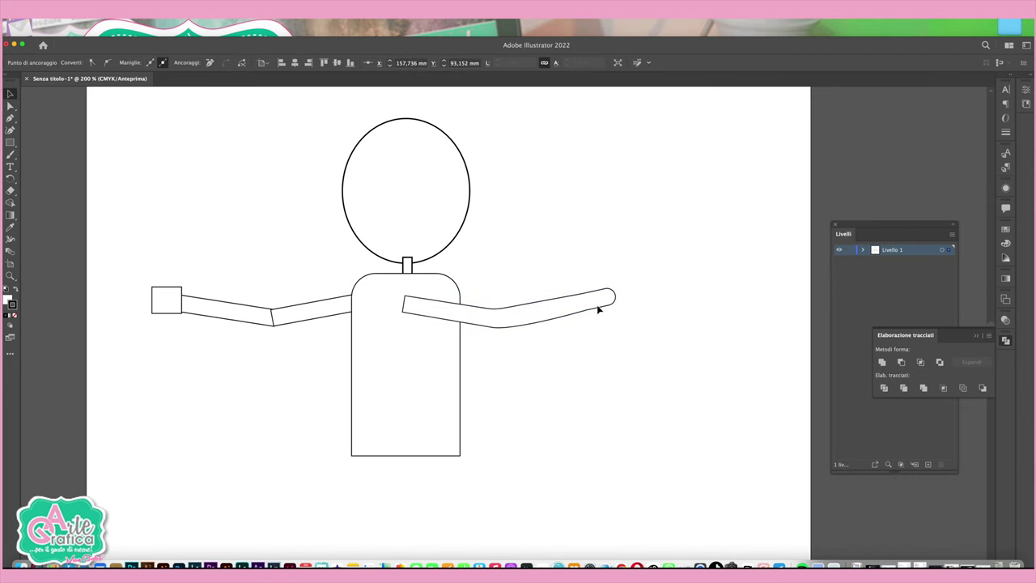
{"action": "right_click", "coordinate": [596, 306]}
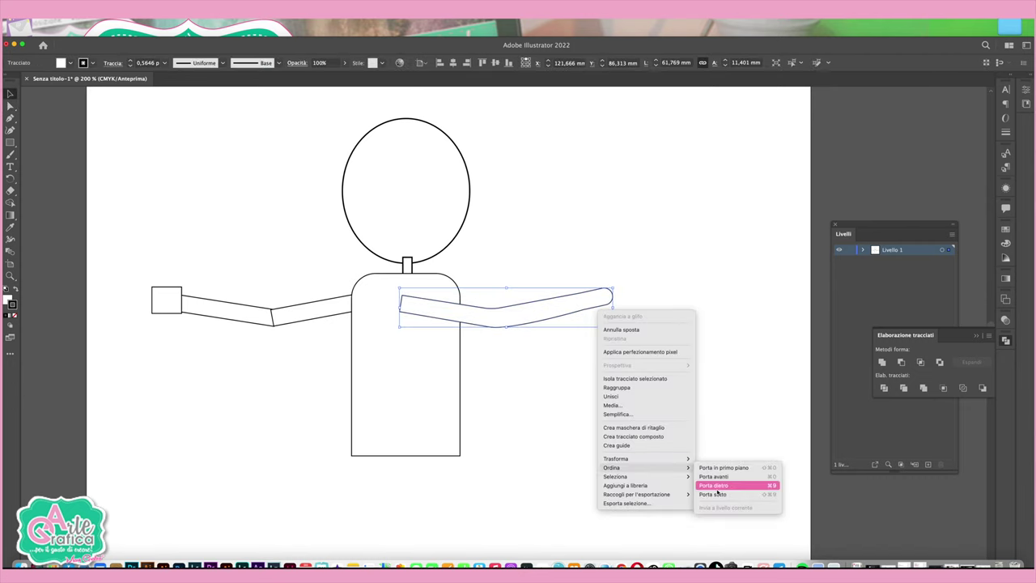
{"action": "left_click", "coordinate": [733, 493]}
{"action": "left_click", "coordinate": [594, 334]}
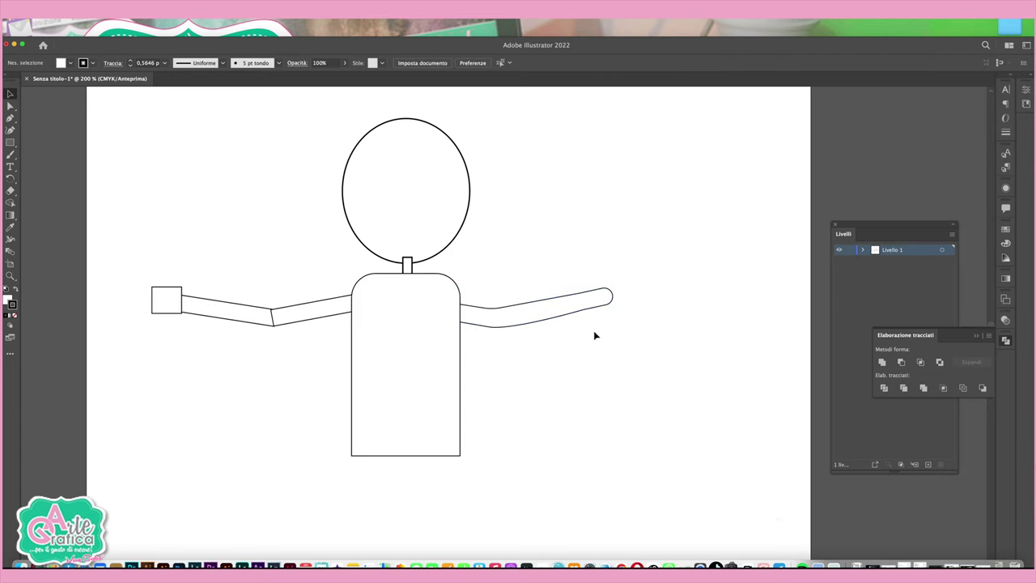
Step: Delete the old left arm and hand, then Alt-drag a copy of body and arm leftward
{"action": "left_click_drag", "start_coordinate": [160, 264], "coordinate": [305, 354]}
{"action": "key", "text": "Delete"}
{"action": "left_click", "coordinate": [509, 322]}
{"action": "left_click_drag", "start_coordinate": [645, 464], "coordinate": [413, 316]}
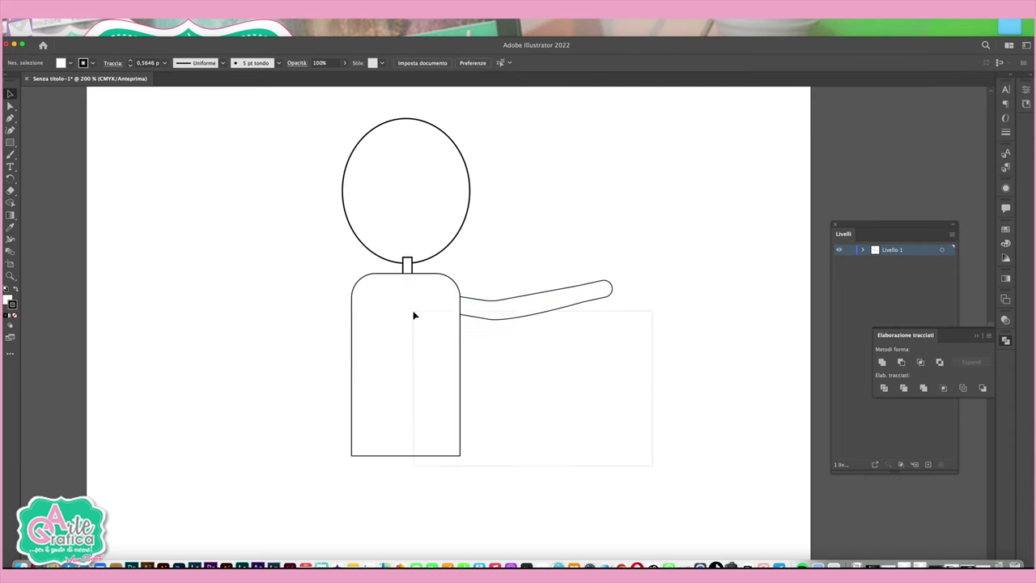
{"action": "left_click_drag", "start_coordinate": [557, 314], "coordinate": [73, 301]}
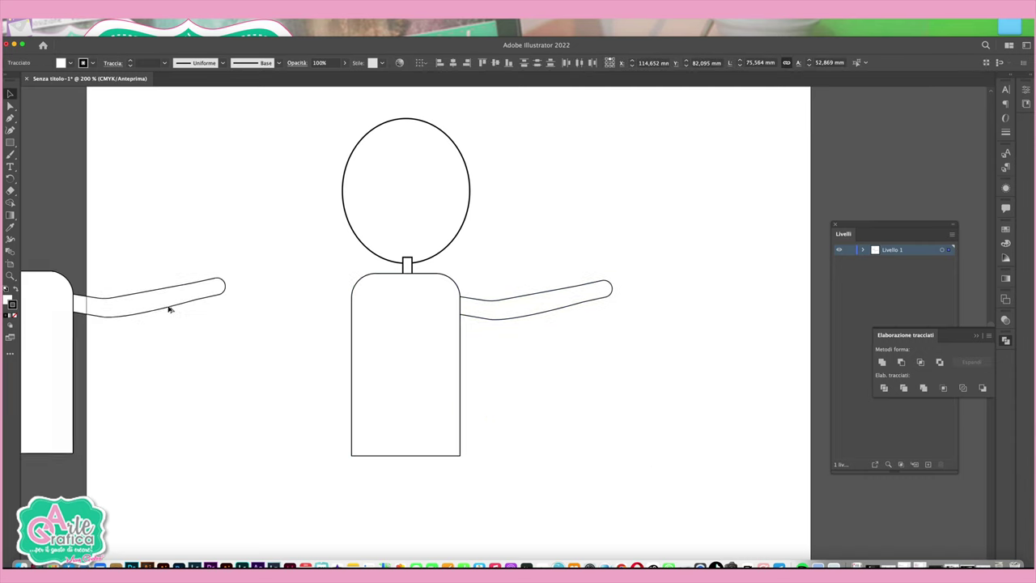
{"action": "left_click", "coordinate": [643, 454]}
Step: Mirror a copy of the arm with Reflect and attach it to the torso's left side
{"action": "left_click_drag", "start_coordinate": [539, 308], "coordinate": [324, 311]}
{"action": "left_click", "coordinate": [324, 311]}
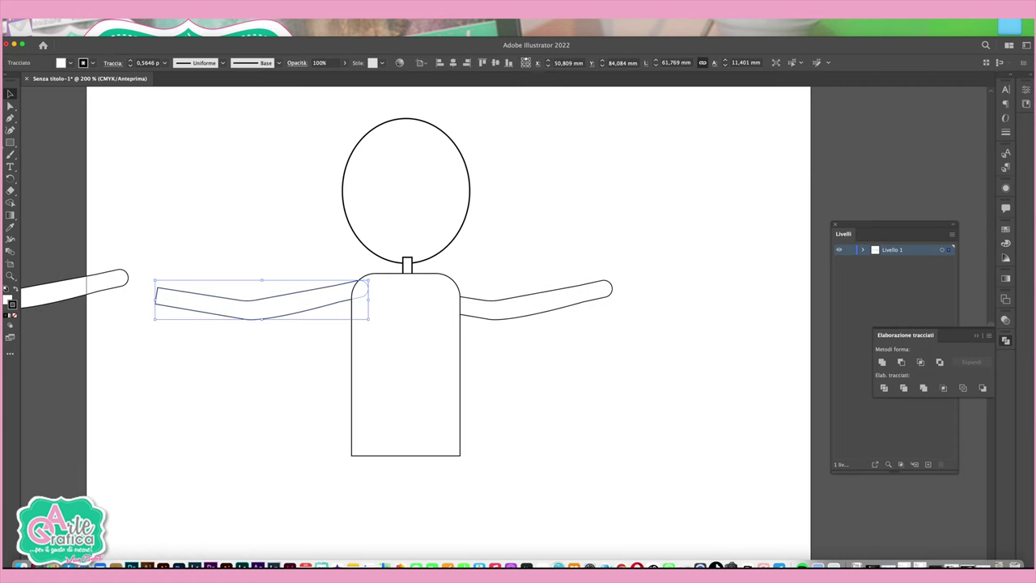
{"action": "left_click", "coordinate": [9, 179]}
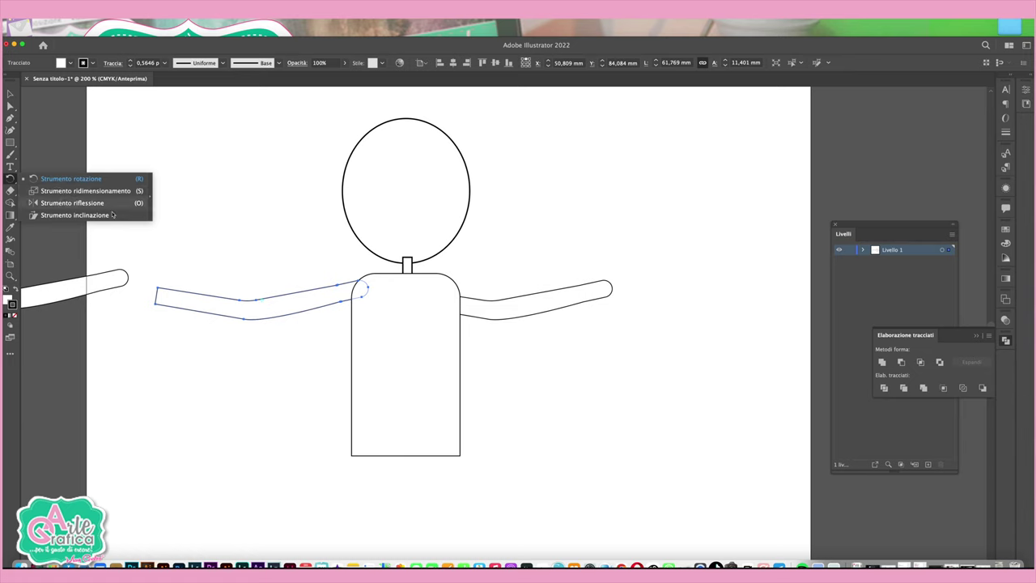
{"action": "left_click", "coordinate": [64, 204]}
{"action": "mouse_move", "coordinate": [174, 373]}
{"action": "left_mouse_down"}
{"action": "mouse_move", "coordinate": [147, 395]}
{"action": "mouse_move", "coordinate": [94, 276]}
{"action": "left_mouse_up"}
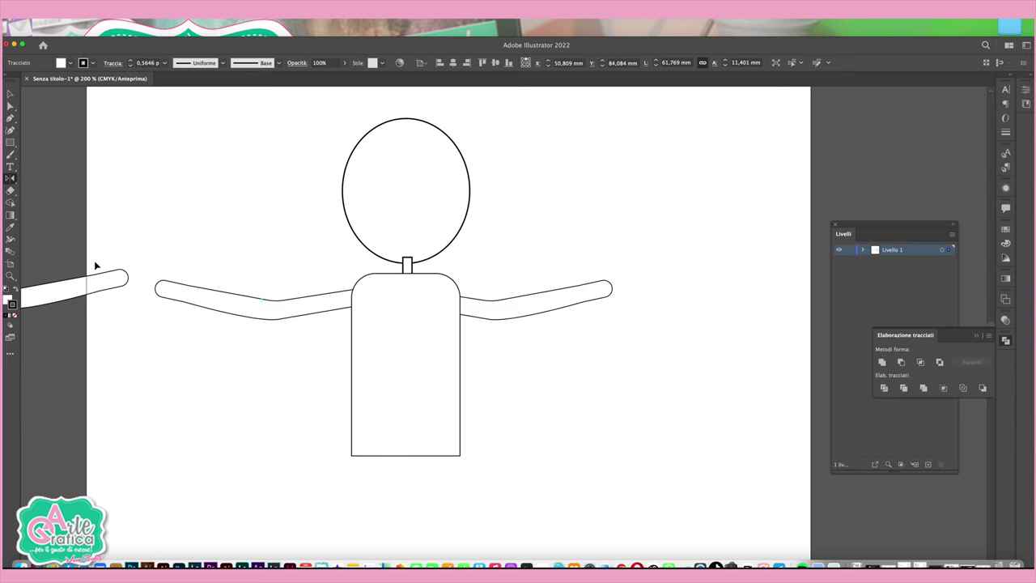
{"action": "key", "text": "v"}
{"action": "left_click_drag", "start_coordinate": [267, 301], "coordinate": [306, 301]}
Step: Shift the original right arm outward, clear of the torso
{"action": "left_click_drag", "start_coordinate": [661, 341], "coordinate": [534, 237]}
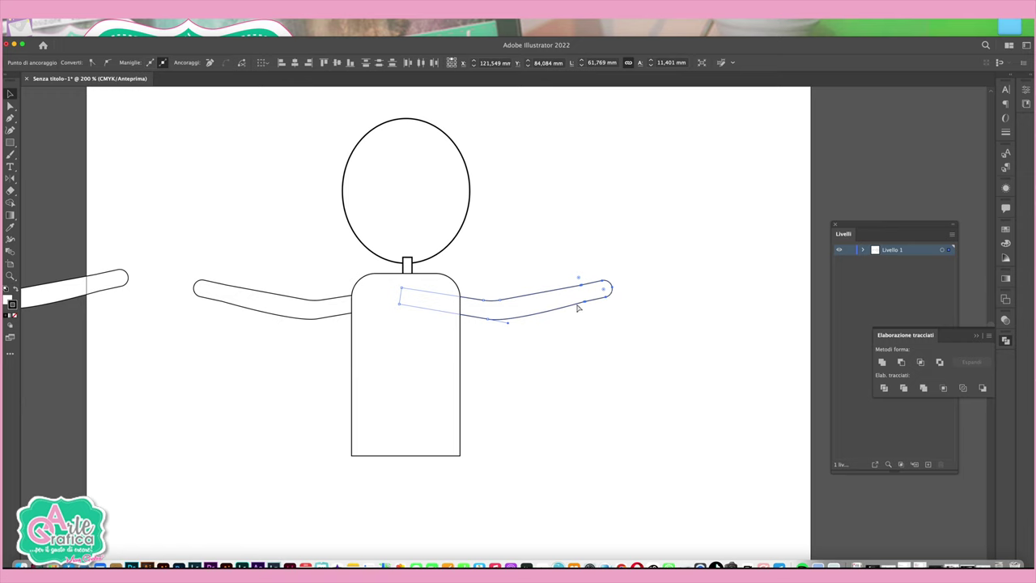
{"action": "left_click_drag", "start_coordinate": [578, 310], "coordinate": [656, 308]}
{"action": "key", "text": "ctrl+z"}
{"action": "key", "text": "ctrl+shift+z"}
{"action": "key", "text": "ctrl+z"}
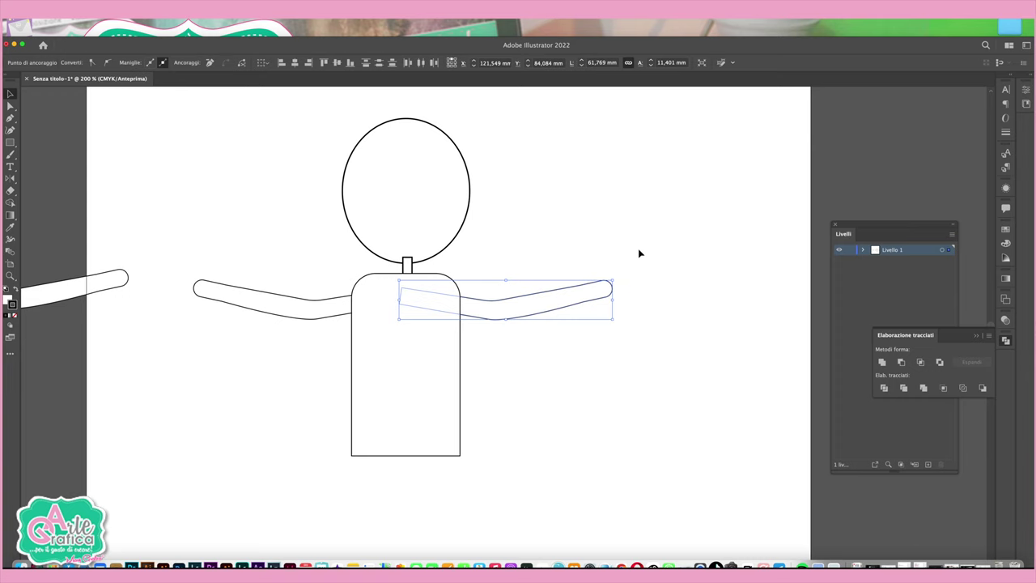
{"action": "left_click_drag", "start_coordinate": [546, 294], "coordinate": [624, 291]}
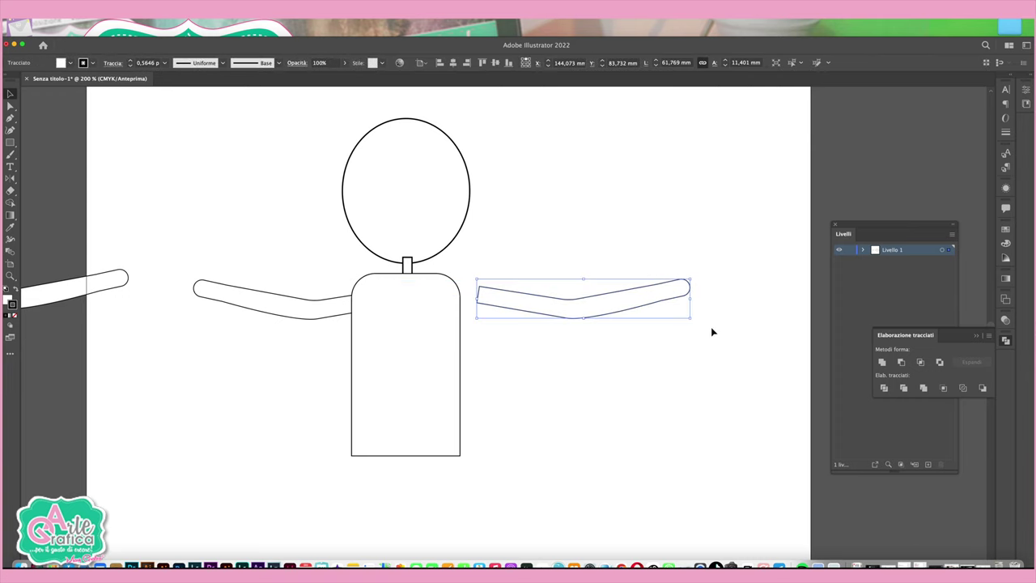
Step: Draw a small circle on the right wrist and repeat copies downward into a five-bead row
{"action": "left_click", "coordinate": [11, 142]}
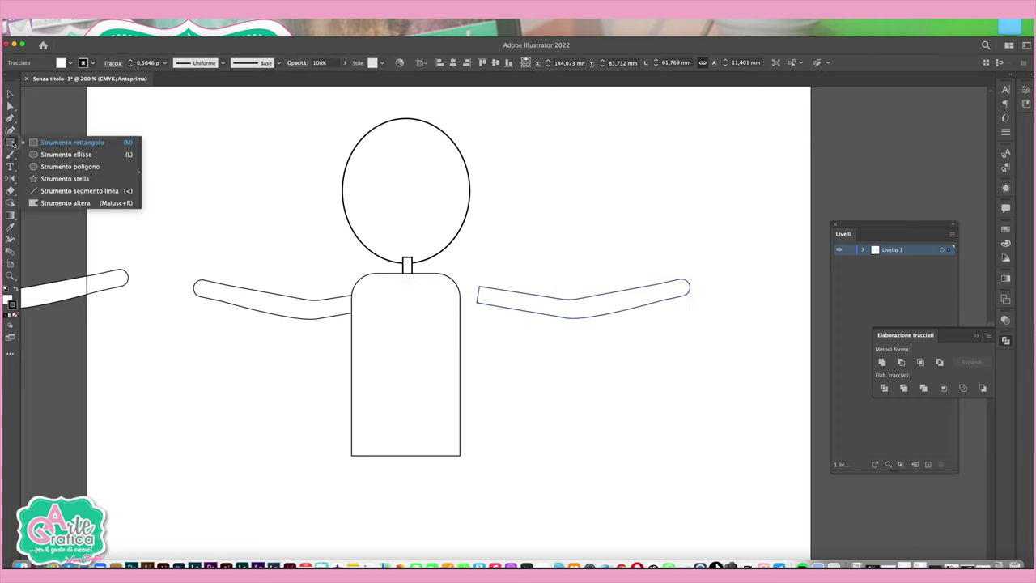
{"action": "left_click", "coordinate": [65, 154]}
{"action": "left_click_drag", "start_coordinate": [653, 279], "coordinate": [661, 288]}
{"action": "left_click", "coordinate": [10, 93]}
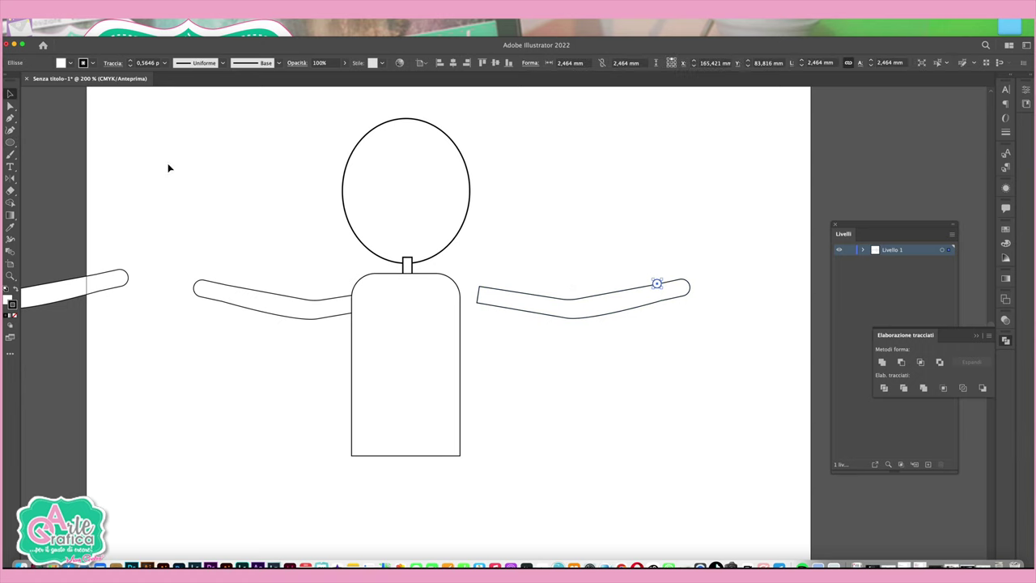
{"action": "scroll", "coordinate": [658, 300], "scroll_direction": "up", "scroll_amount": 3}
{"action": "left_click_drag", "start_coordinate": [661, 262], "coordinate": [648, 272]}
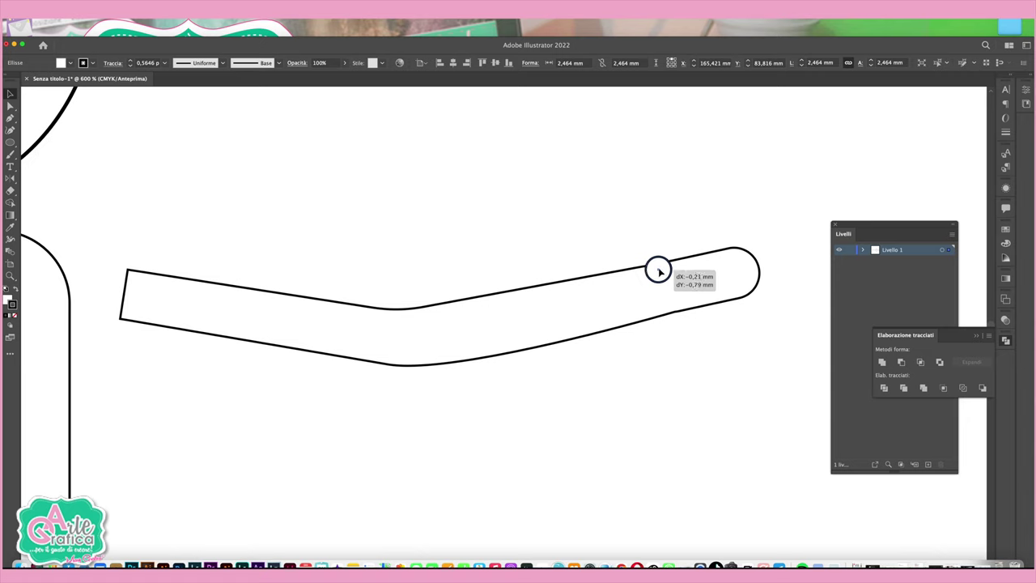
{"action": "left_click", "coordinate": [645, 271]}
{"action": "left_click_drag", "start_coordinate": [631, 268], "coordinate": [641, 291]}
{"action": "key", "text": "ctrl+d"}
{"action": "key", "text": "ctrl+d"}
{"action": "key", "text": "ctrl+shift+a"}
Step: Choose the Base brush and sketch curled fingers beyond the bracelet
{"action": "key", "text": "b"}
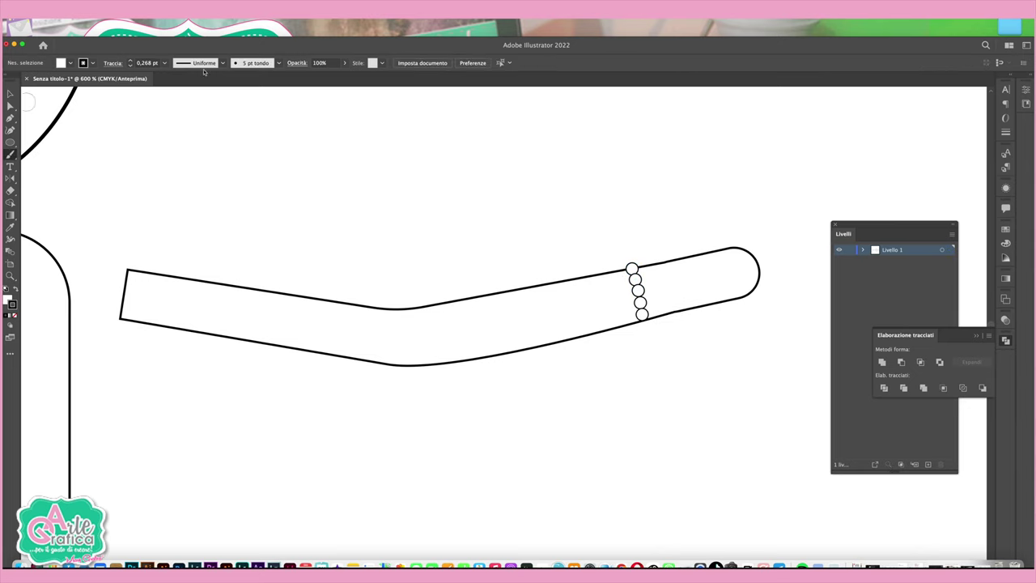
{"action": "left_click", "coordinate": [252, 64]}
{"action": "left_click", "coordinate": [223, 120]}
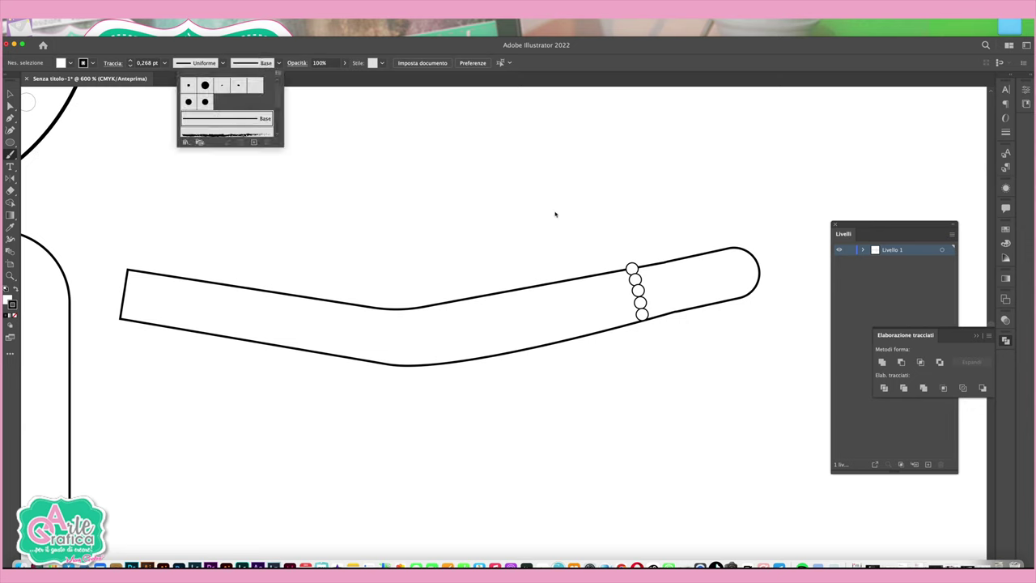
{"action": "left_click", "coordinate": [368, 178]}
{"action": "mouse_move", "coordinate": [642, 265]}
{"action": "left_mouse_down"}
{"action": "mouse_move", "coordinate": [711, 245]}
{"action": "mouse_move", "coordinate": [765, 276]}
{"action": "mouse_move", "coordinate": [694, 298]}
{"action": "left_mouse_up"}
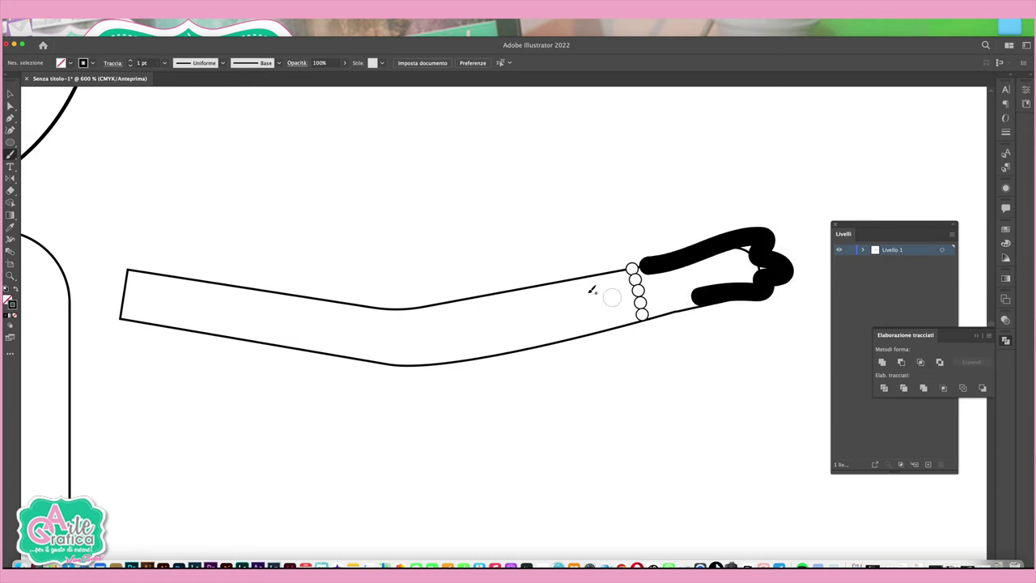
Step: Give the hand stroke the thin Base brush and pull its lower end toward the wrist
{"action": "key", "text": "v"}
{"action": "left_click", "coordinate": [738, 254]}
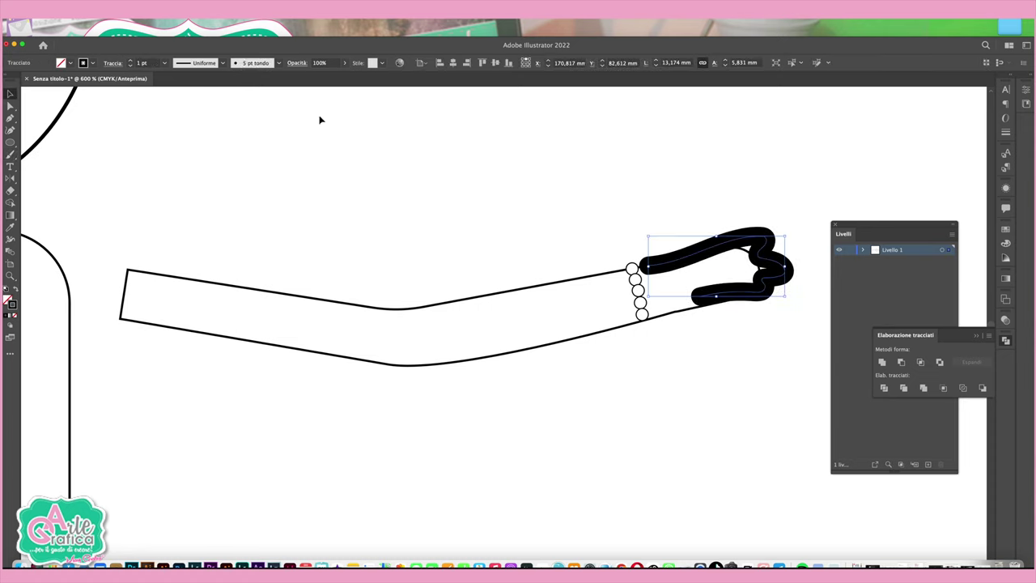
{"action": "left_click", "coordinate": [266, 63]}
{"action": "left_click", "coordinate": [227, 119]}
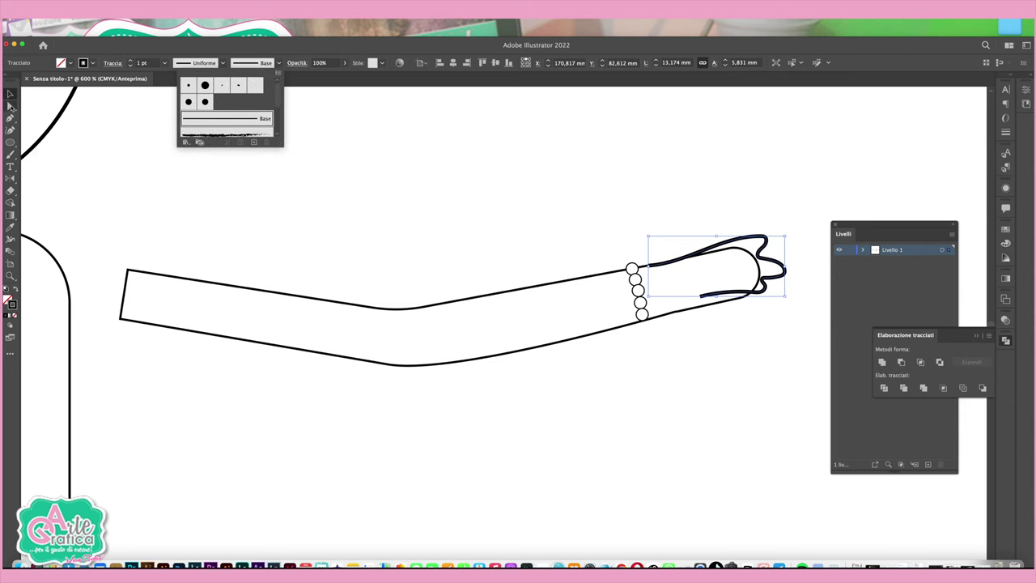
{"action": "left_click", "coordinate": [11, 106]}
{"action": "left_click", "coordinate": [11, 106]}
{"action": "left_click_drag", "start_coordinate": [702, 301], "coordinate": [668, 316]}
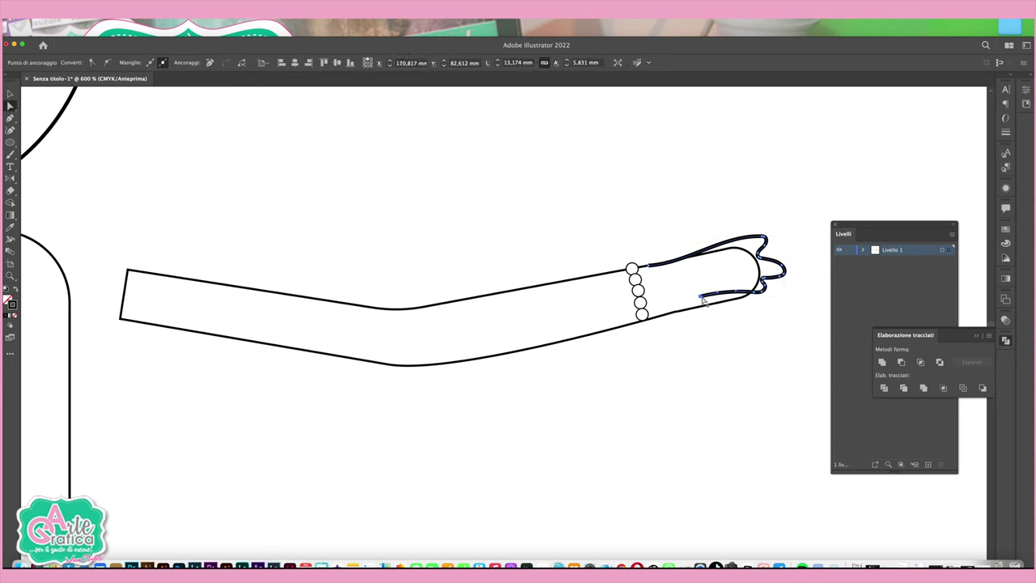
Step: Reshape the thumb curve, join the hand and arm paths, and zoom out to 200%
{"action": "left_click", "coordinate": [740, 301]}
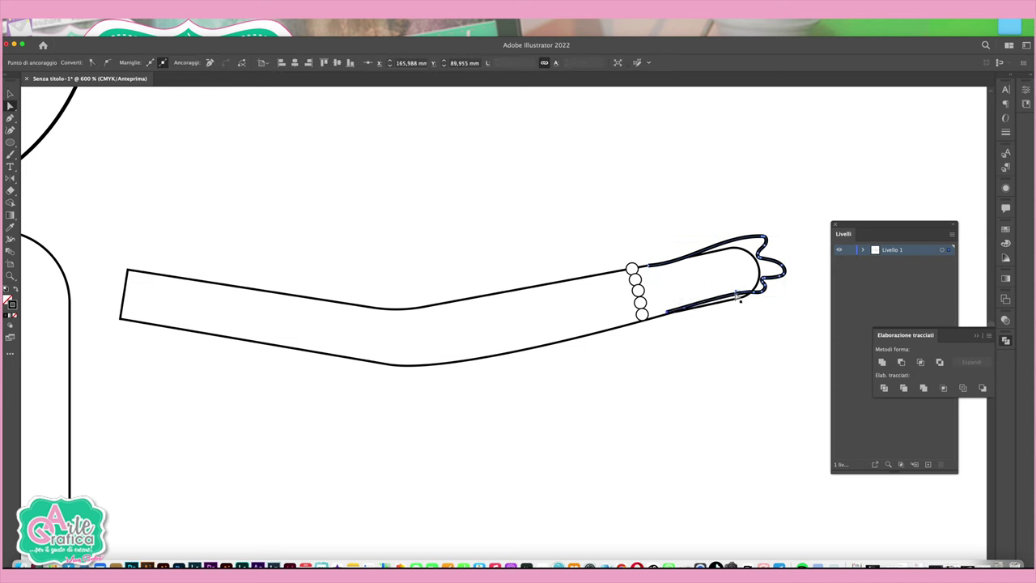
{"action": "left_click_drag", "start_coordinate": [756, 295], "coordinate": [759, 278]}
{"action": "left_click", "coordinate": [883, 362]}
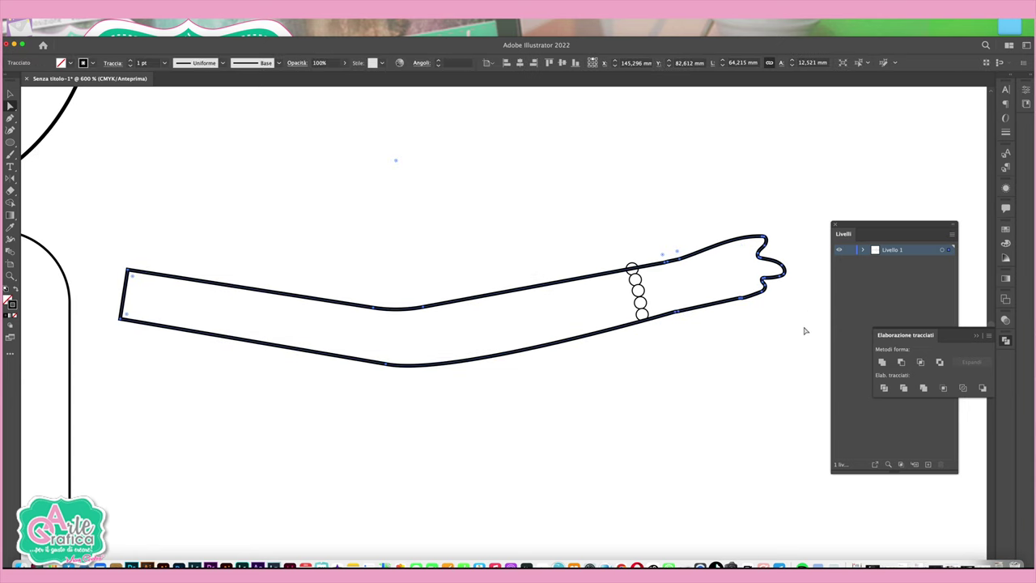
{"action": "left_click", "coordinate": [745, 352]}
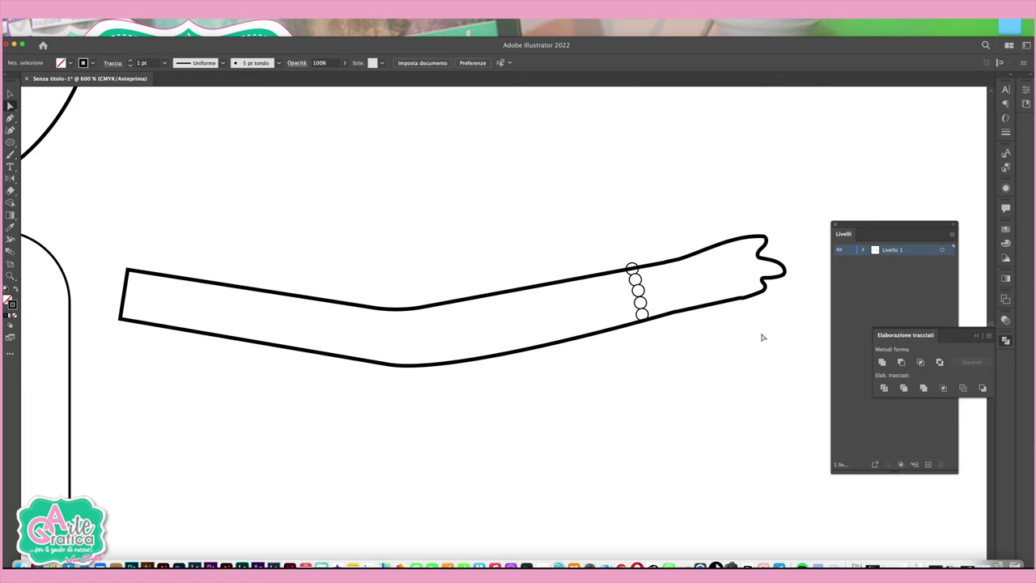
{"action": "left_click", "coordinate": [743, 299]}
{"action": "key", "text": "v"}
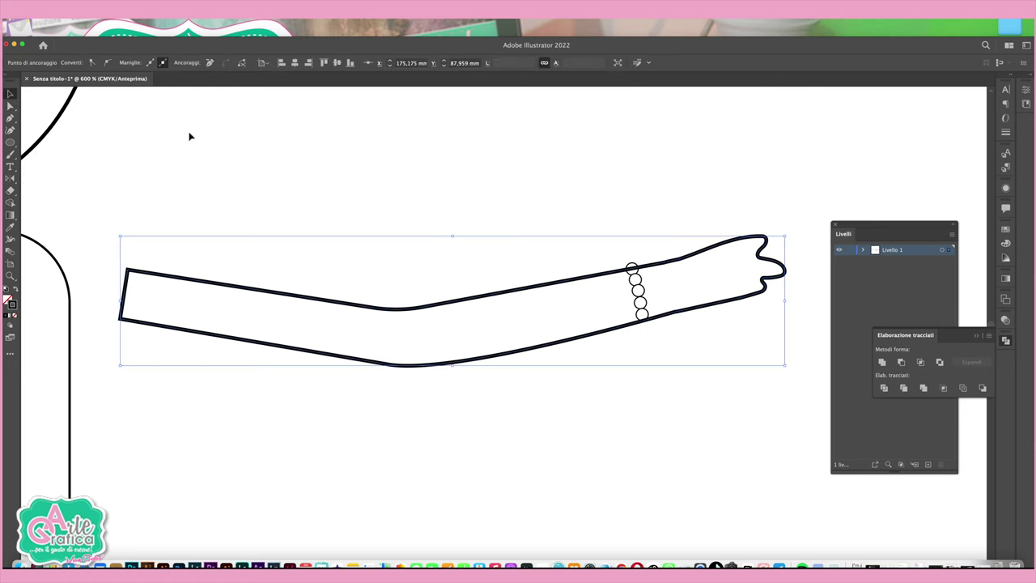
{"action": "left_click", "coordinate": [365, 171]}
{"action": "key", "text": "ctrl+minus"}
{"action": "key", "text": "ctrl+minus"}
{"action": "key", "text": "ctrl+minus"}
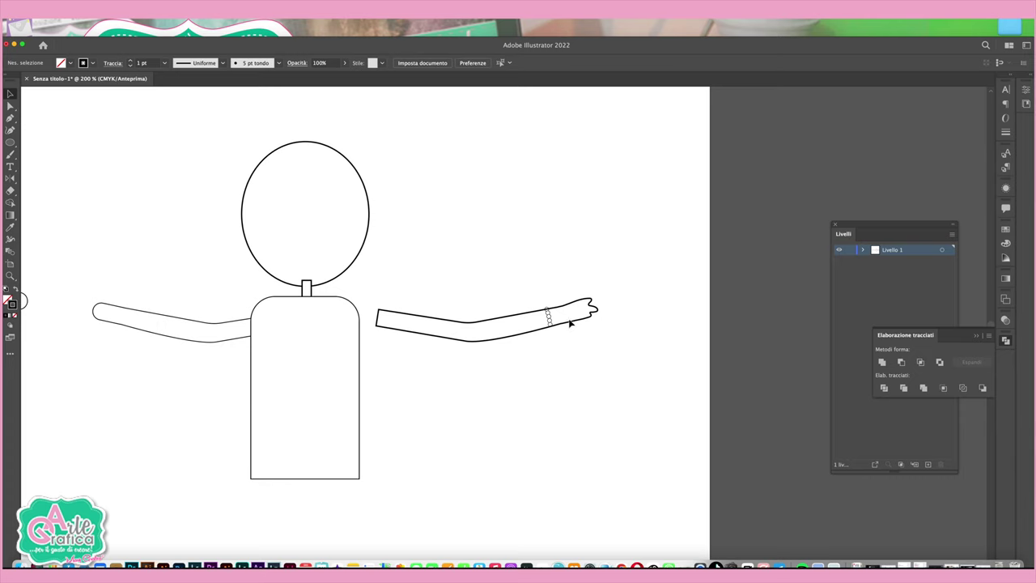
Step: Give the bracelet circles a plain thin Base brush stroke
{"action": "left_click", "coordinate": [546, 307]}
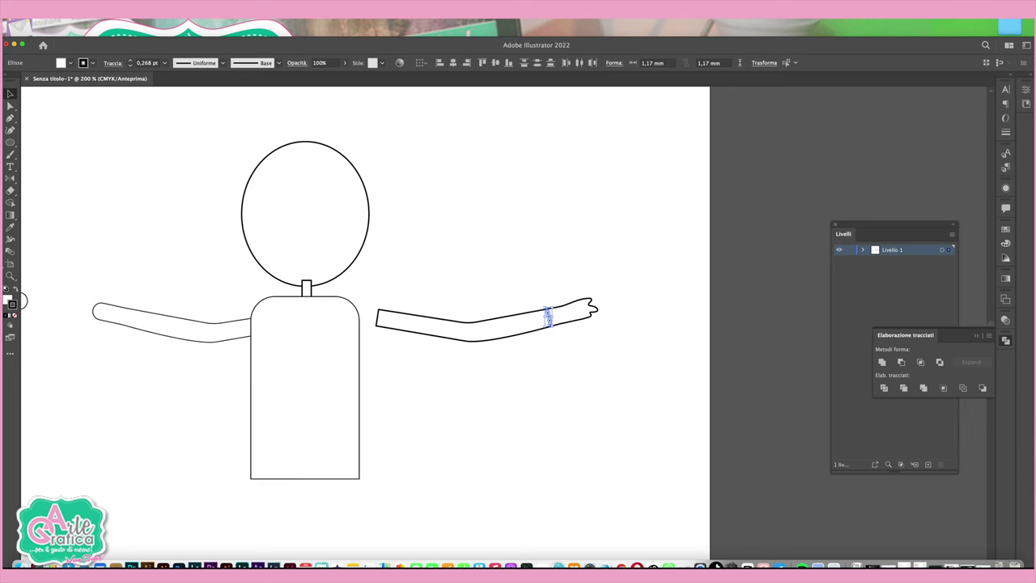
{"action": "left_click", "coordinate": [278, 63]}
{"action": "left_click", "coordinate": [203, 95]}
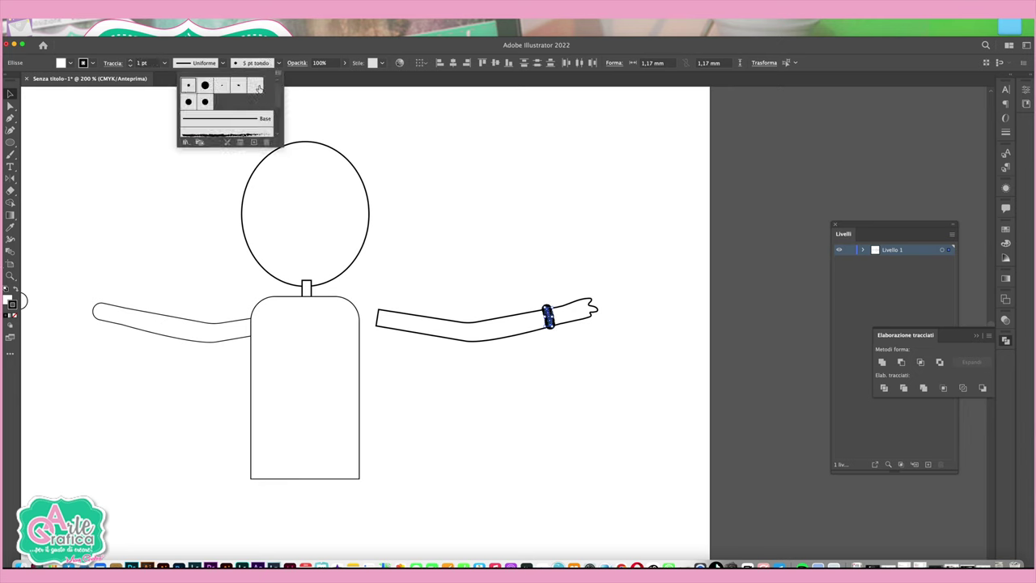
{"action": "left_click", "coordinate": [207, 126]}
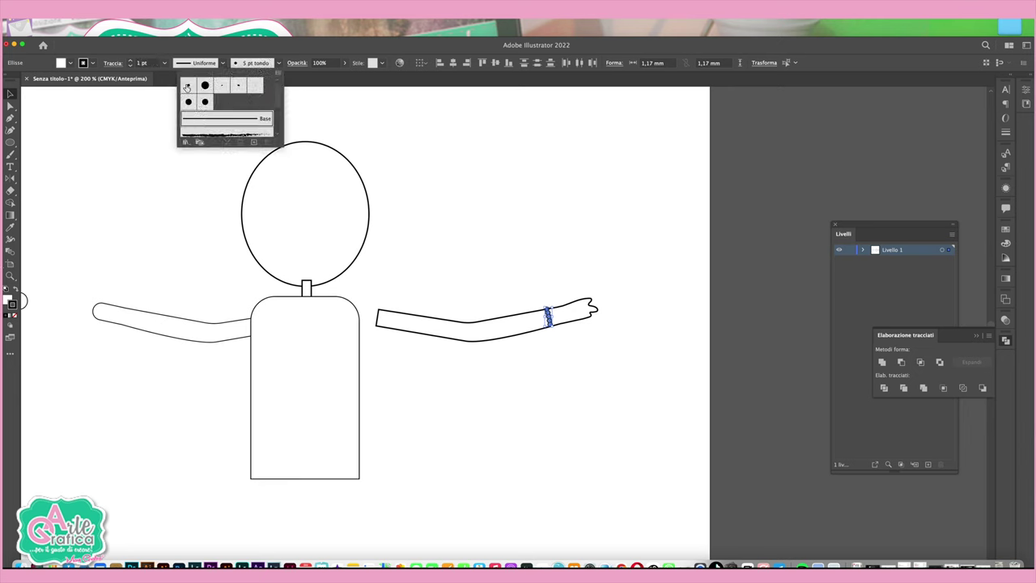
{"action": "left_click", "coordinate": [570, 232]}
{"action": "left_click", "coordinate": [563, 296]}
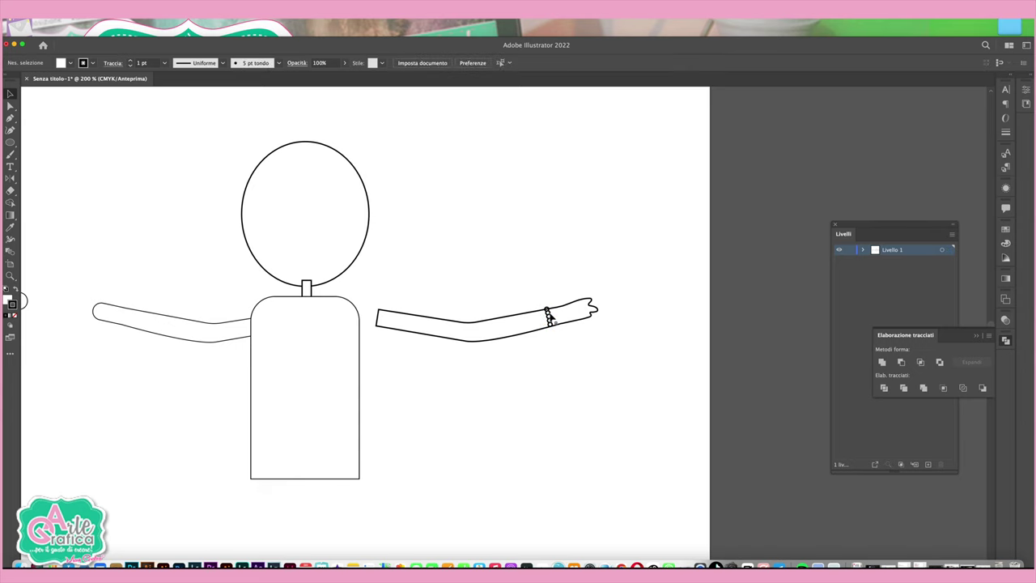
Step: Group the bracelet beads and bring them in front of the arm
{"action": "left_click", "coordinate": [548, 316]}
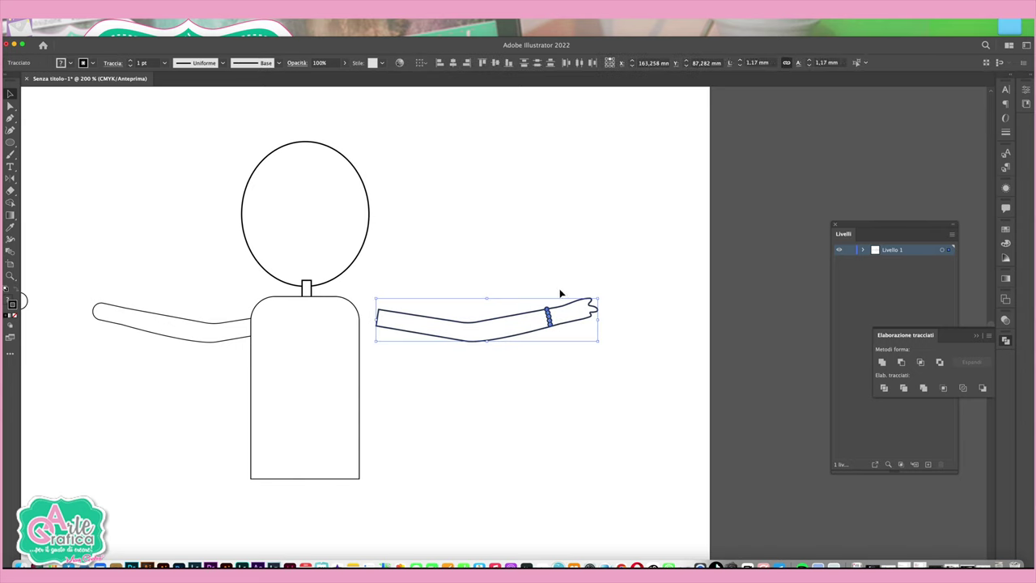
{"action": "left_click", "coordinate": [145, 43]}
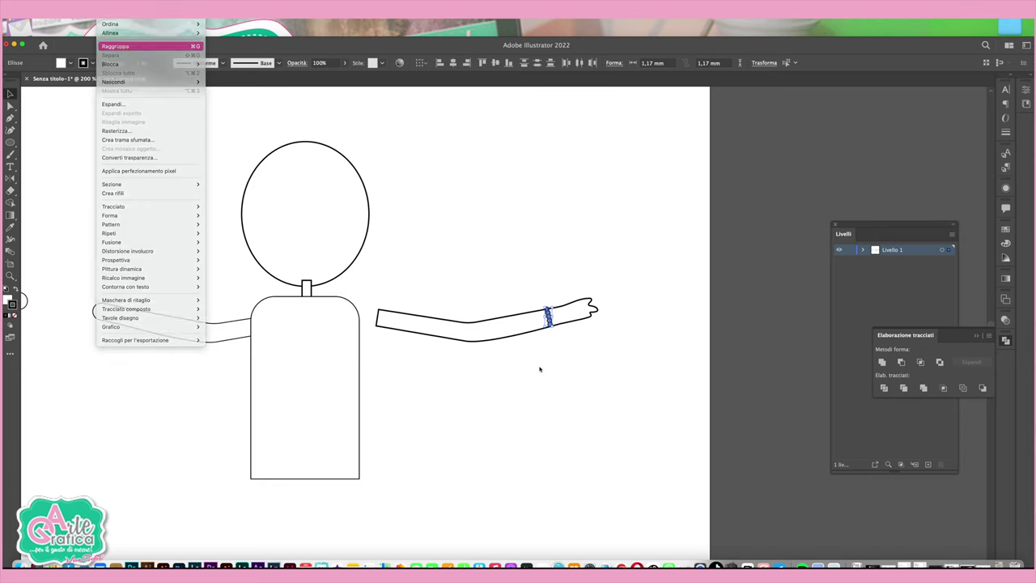
{"action": "right_click", "coordinate": [632, 348]}
{"action": "left_click", "coordinate": [761, 455]}
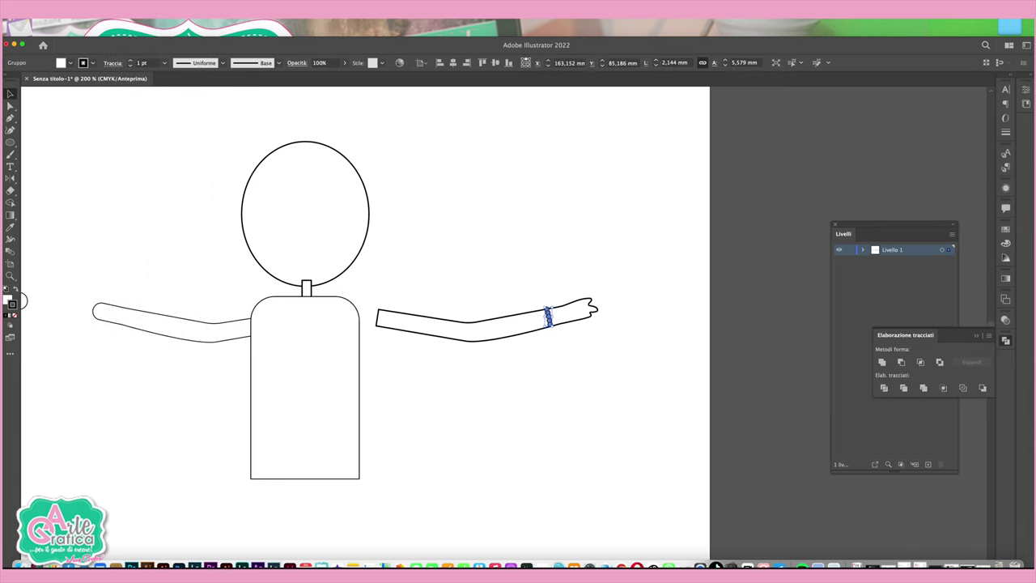
{"action": "left_click", "coordinate": [561, 319]}
{"action": "left_click_drag", "start_coordinate": [548, 315], "coordinate": [557, 318]}
Step: Move the right arm with its bracelet left onto the torso's shoulder
{"action": "left_click", "coordinate": [557, 316]}
{"action": "left_click", "coordinate": [596, 322], "text": "shift"}
{"action": "left_click_drag", "start_coordinate": [583, 323], "coordinate": [467, 329]}
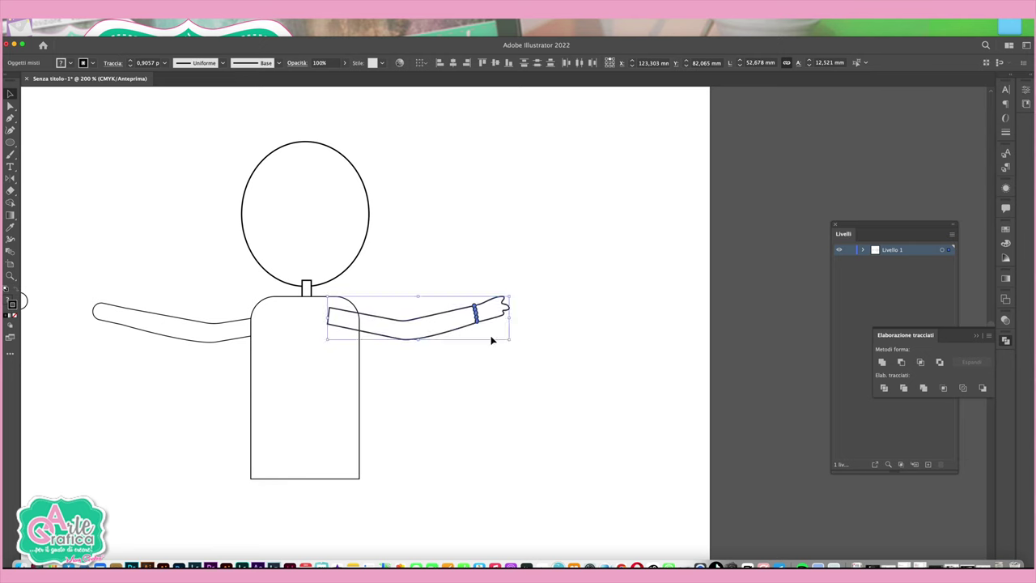
{"action": "left_click", "coordinate": [563, 367]}
{"action": "left_click", "coordinate": [288, 353]}
{"action": "left_click", "coordinate": [191, 373]}
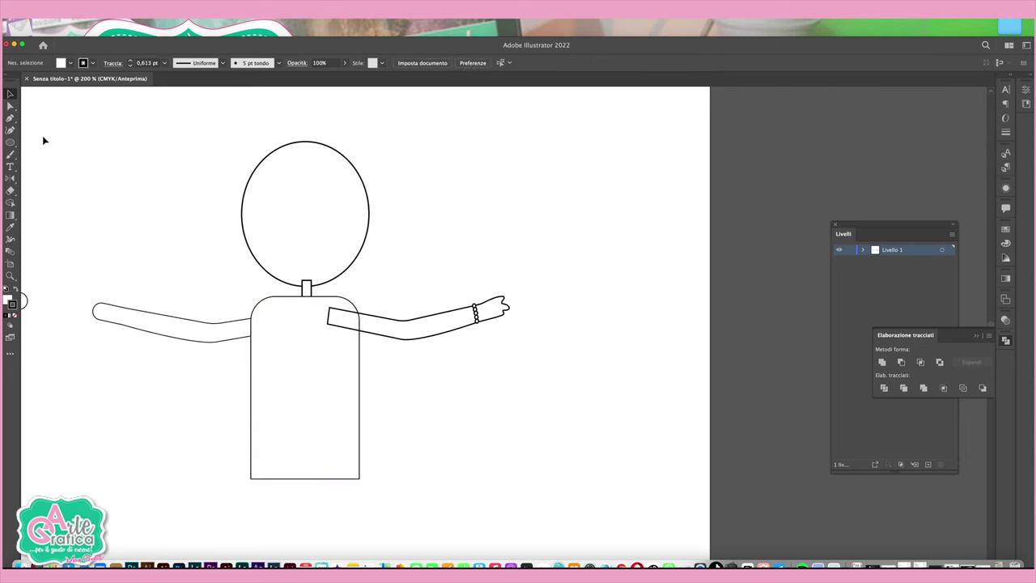
{"action": "left_click", "coordinate": [10, 142]}
{"action": "left_click", "coordinate": [65, 167]}
Step: Draw an oval chest cup, copy it to the right, and add a small band between
{"action": "left_click_drag", "start_coordinate": [231, 317], "coordinate": [289, 367]}
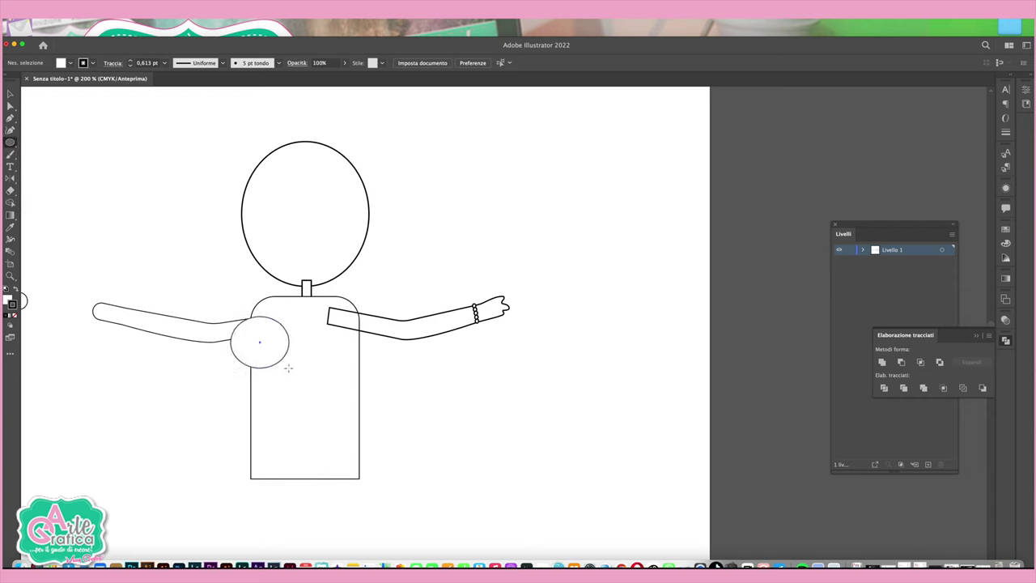
{"action": "left_click", "coordinate": [11, 94]}
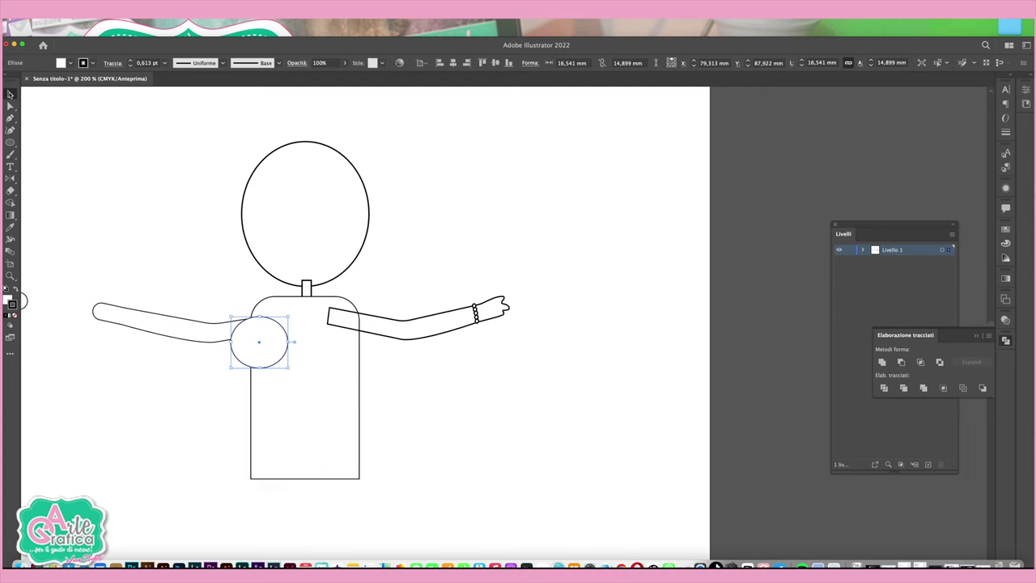
{"action": "mouse_move", "coordinate": [263, 346]}
{"action": "left_mouse_down"}
{"action": "mouse_move", "coordinate": [340, 348]}
{"action": "mouse_move", "coordinate": [293, 347]}
{"action": "mouse_move", "coordinate": [315, 347]}
{"action": "left_mouse_up"}
{"action": "key", "text": "m"}
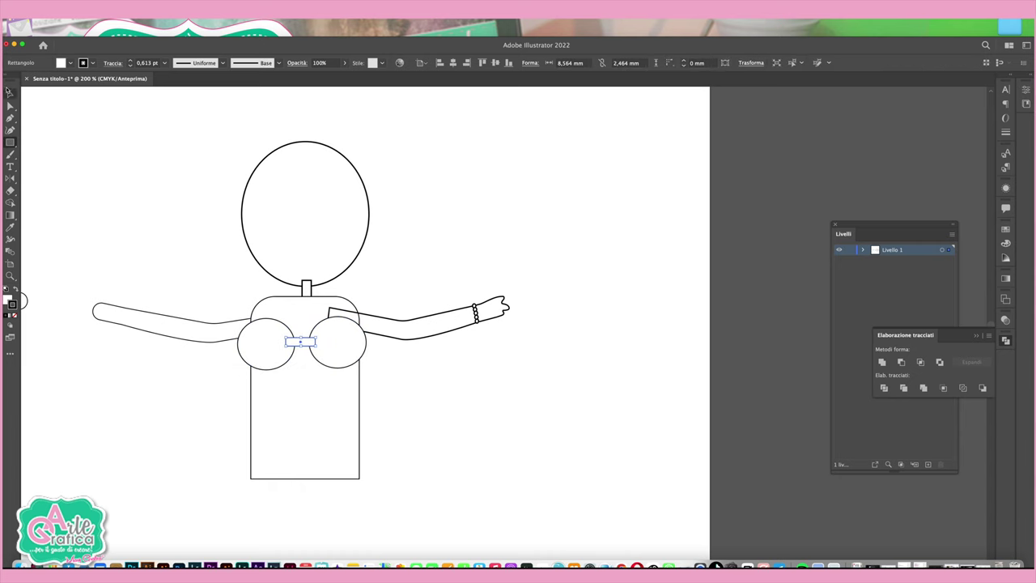
{"action": "left_click", "coordinate": [10, 95]}
{"action": "left_click", "coordinate": [283, 366]}
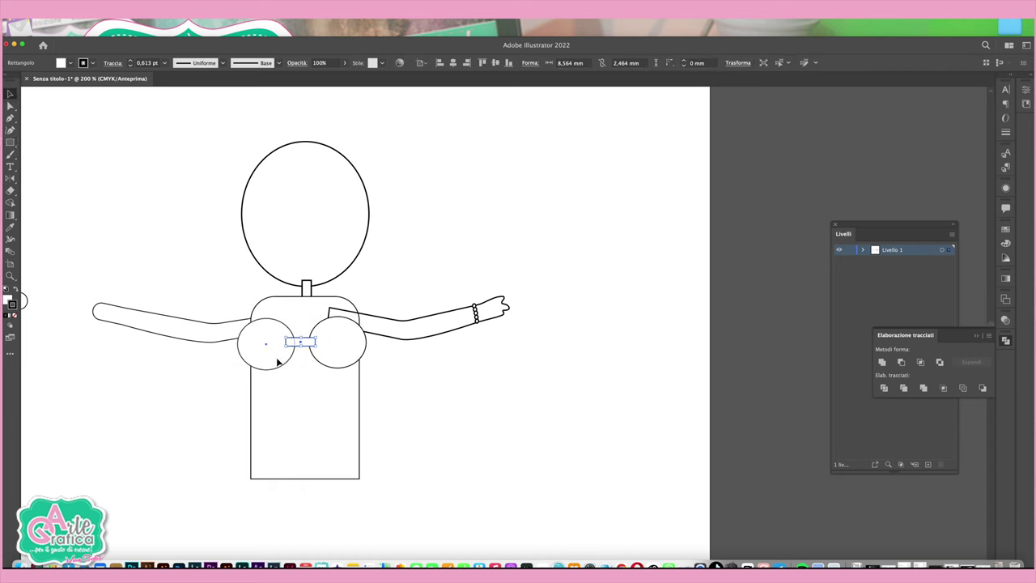
{"action": "left_click", "coordinate": [162, 9]}
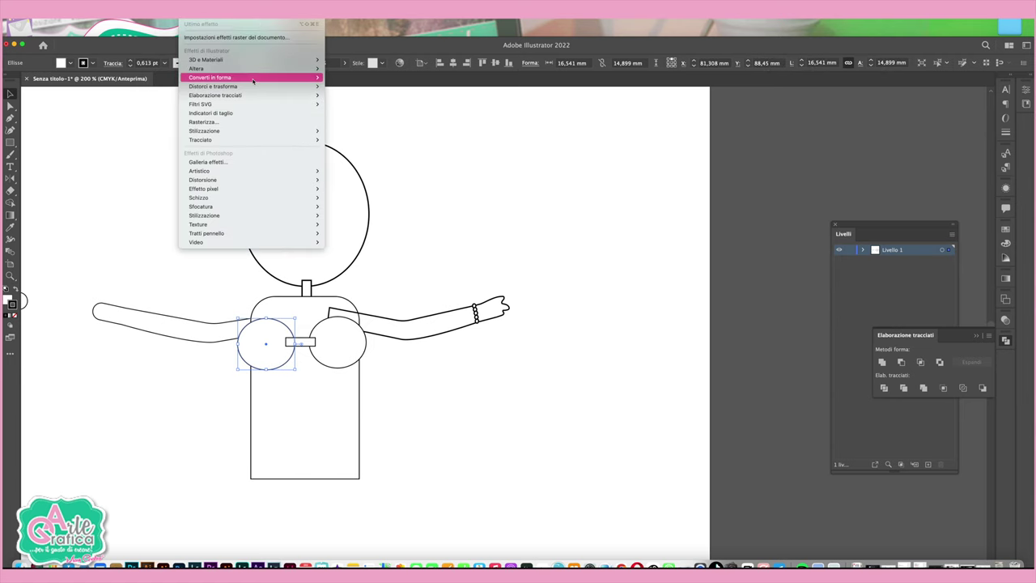
Step: Roughen the left cup at 3% with smooth points and expand its appearance
{"action": "mouse_move", "coordinate": [213, 85]}
{"action": "left_click", "coordinate": [350, 87]}
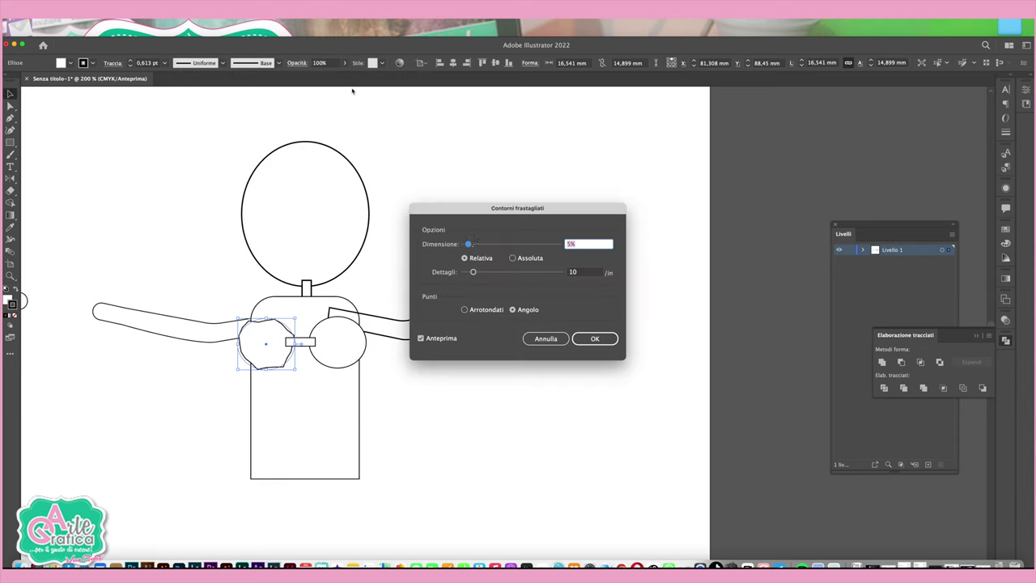
{"action": "left_click", "coordinate": [466, 309]}
{"action": "left_click_drag", "start_coordinate": [468, 243], "coordinate": [466, 245]}
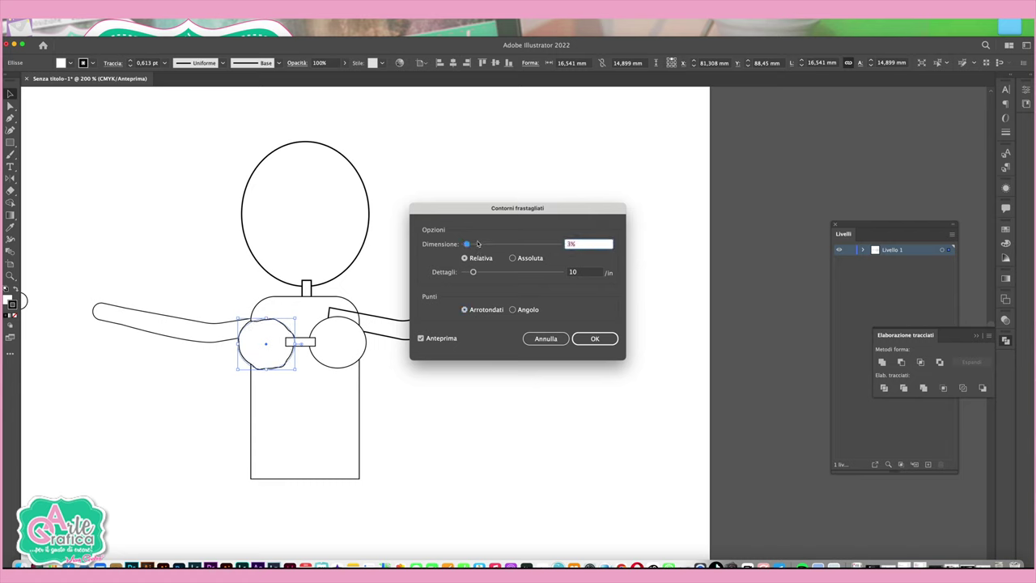
{"action": "left_click", "coordinate": [596, 341]}
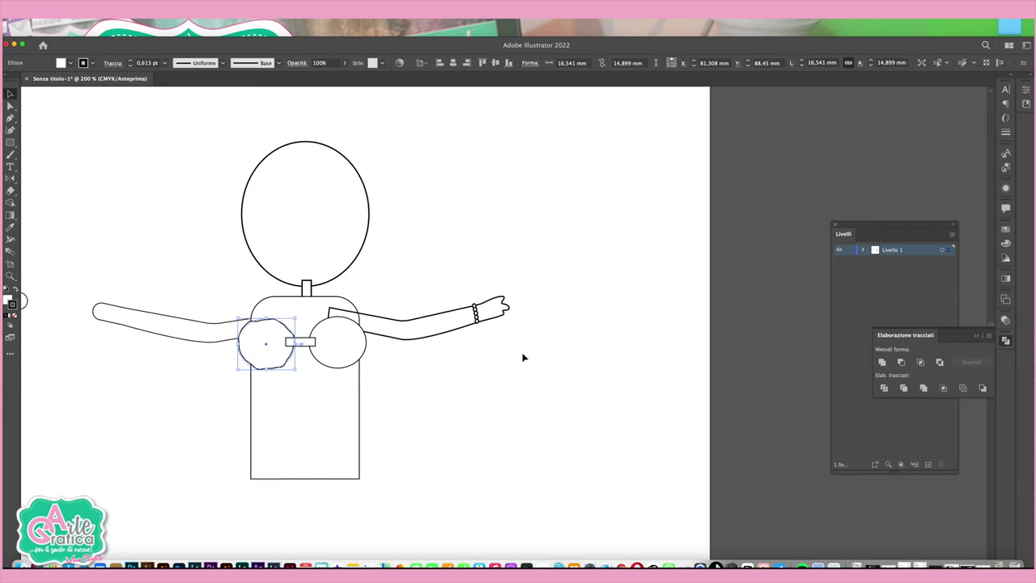
{"action": "left_click", "coordinate": [110, 10]}
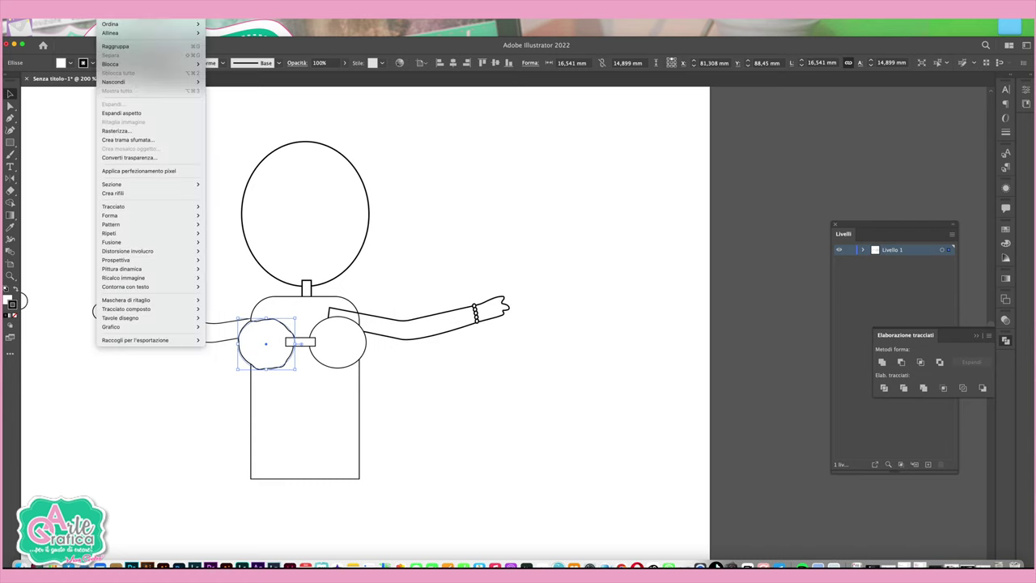
{"action": "left_click", "coordinate": [149, 111]}
{"action": "left_click", "coordinate": [364, 375]}
Step: Apply the same roughen to the right cup and expand its appearance
{"action": "left_click", "coordinate": [347, 365]}
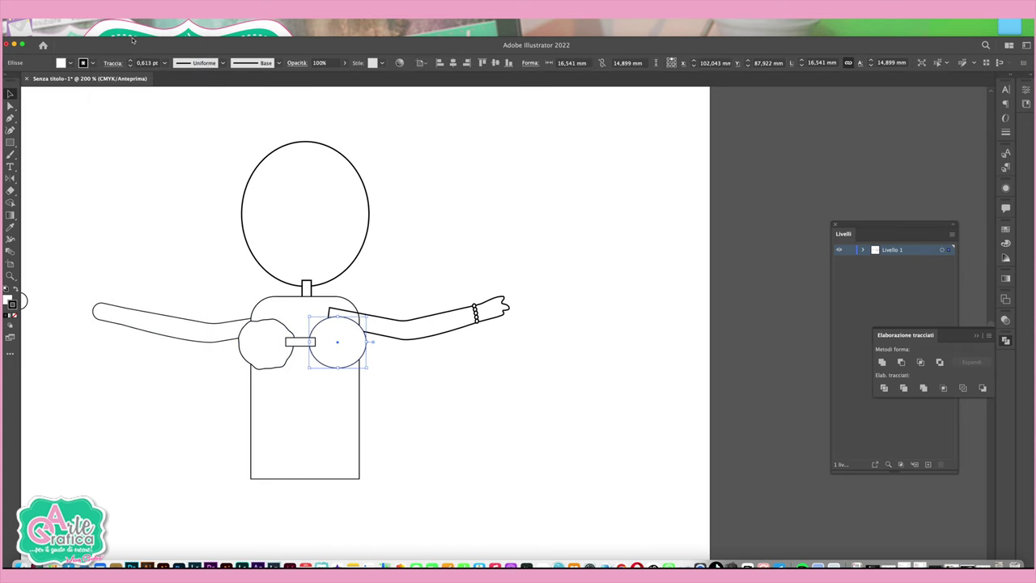
{"action": "left_click", "coordinate": [158, 10]}
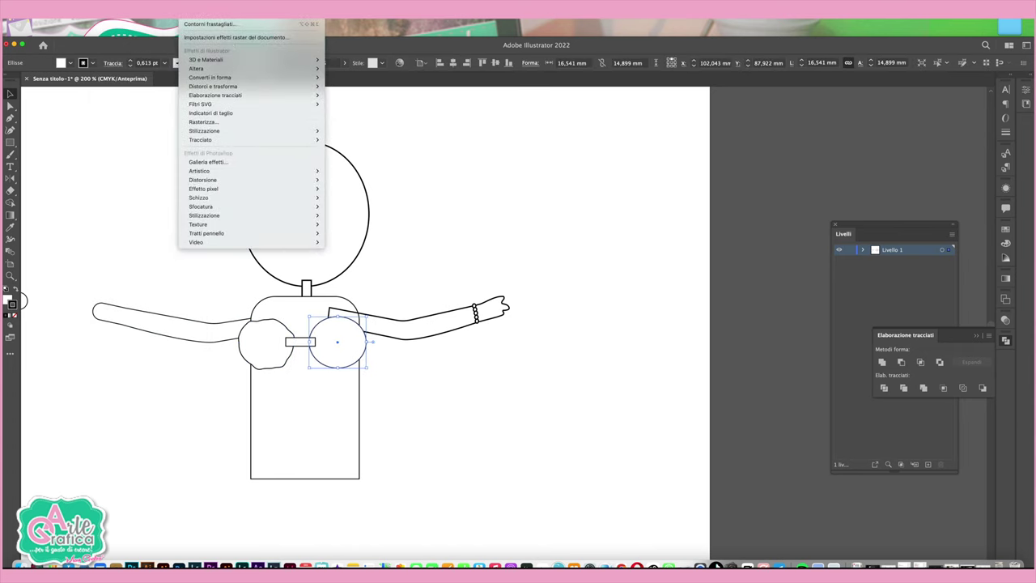
{"action": "left_click", "coordinate": [210, 15]}
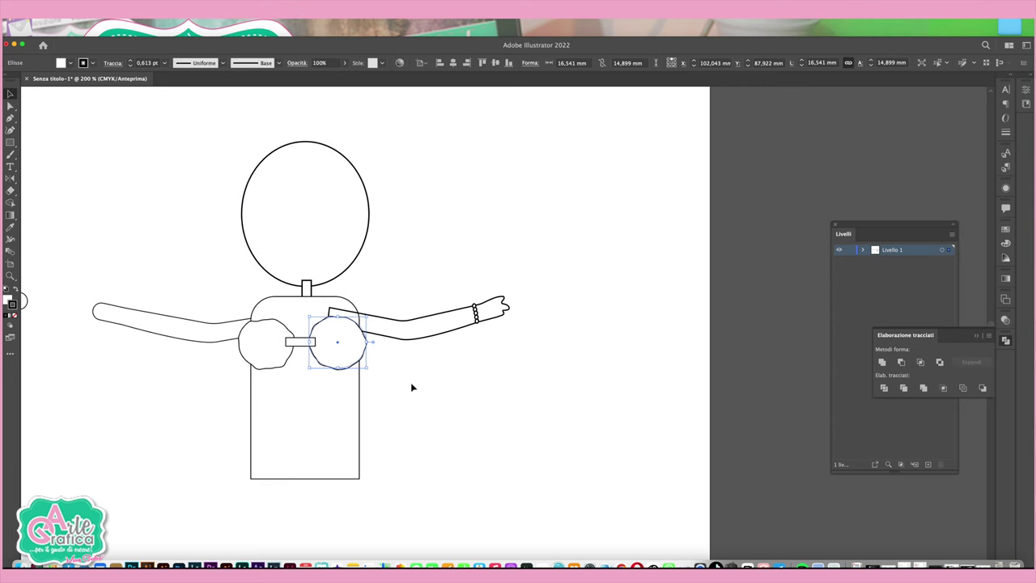
{"action": "left_click", "coordinate": [113, 10]}
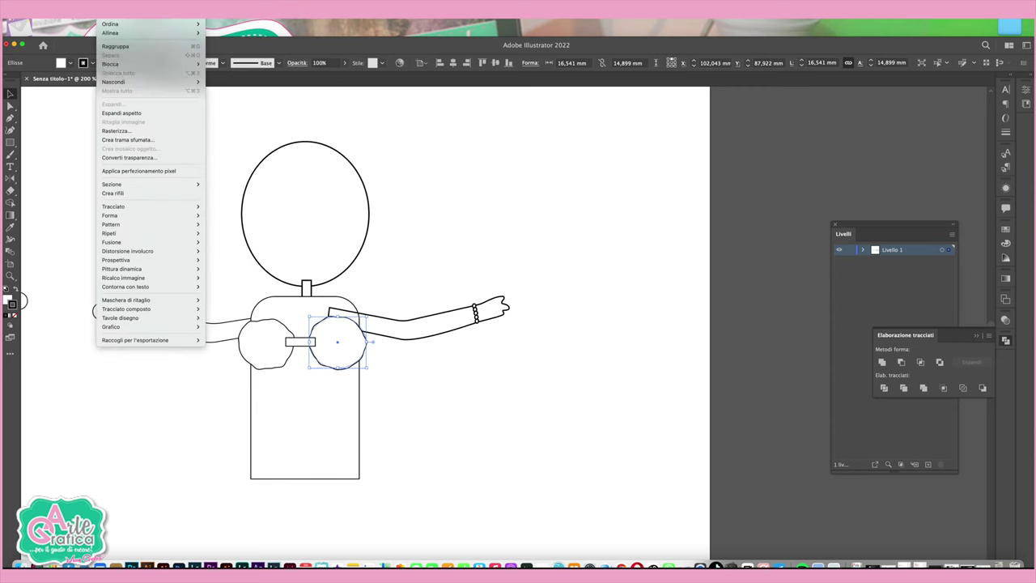
{"action": "left_click", "coordinate": [125, 114]}
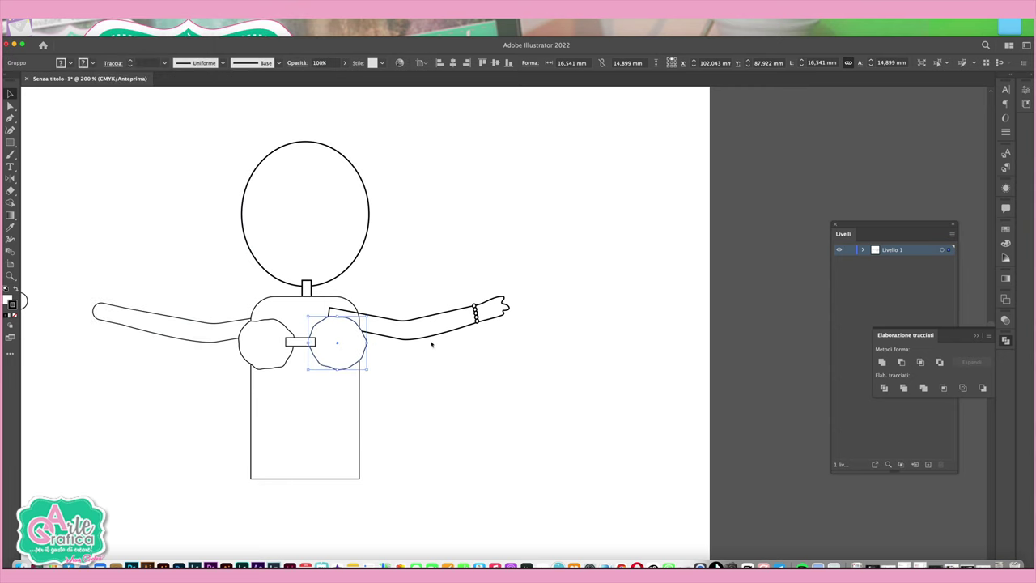
Step: Unite both cups and the band into one bikini-top path
{"action": "left_click", "coordinate": [298, 347], "text": "shift"}
{"action": "left_click", "coordinate": [267, 342], "text": "shift"}
{"action": "left_click", "coordinate": [881, 362]}
{"action": "left_click", "coordinate": [388, 370]}
Step: Send the right arm backward behind the body
{"action": "left_click_drag", "start_coordinate": [418, 361], "coordinate": [395, 300]}
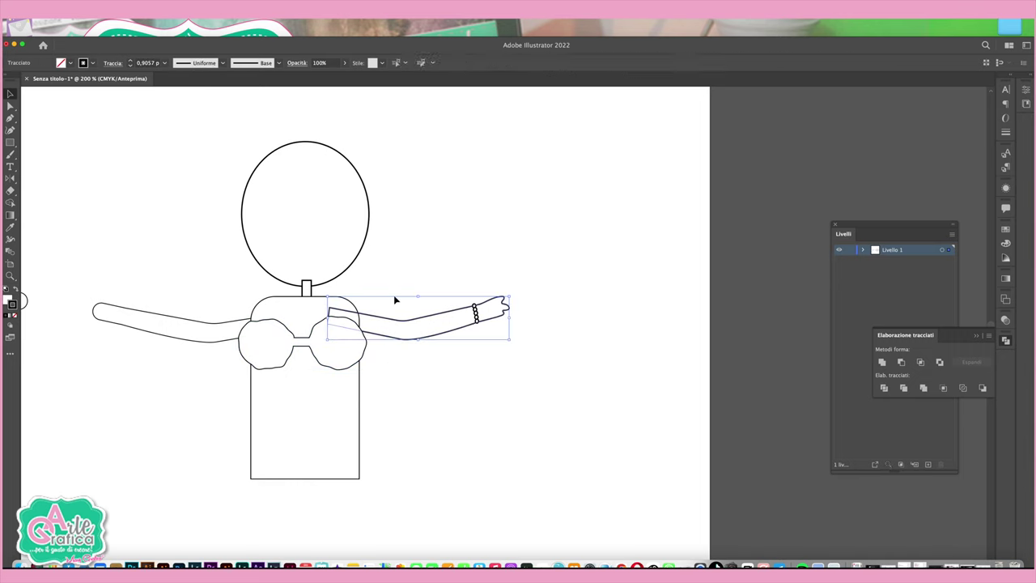
{"action": "right_click", "coordinate": [395, 301]}
{"action": "left_click", "coordinate": [527, 476]}
{"action": "left_click", "coordinate": [543, 294]}
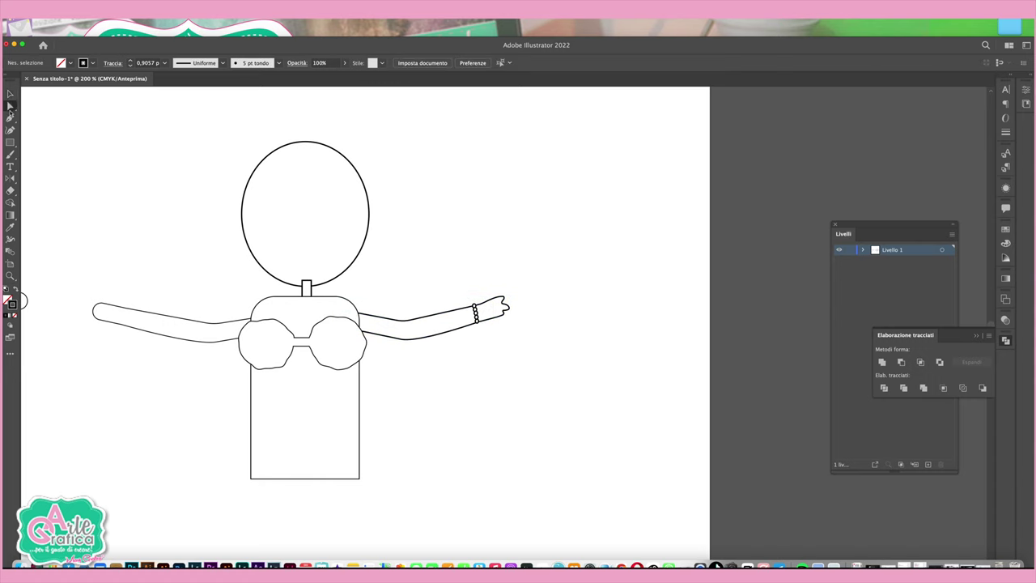
Step: Drag the torso's bottom-left and bottom-right anchors inward to taper it
{"action": "left_click", "coordinate": [267, 479]}
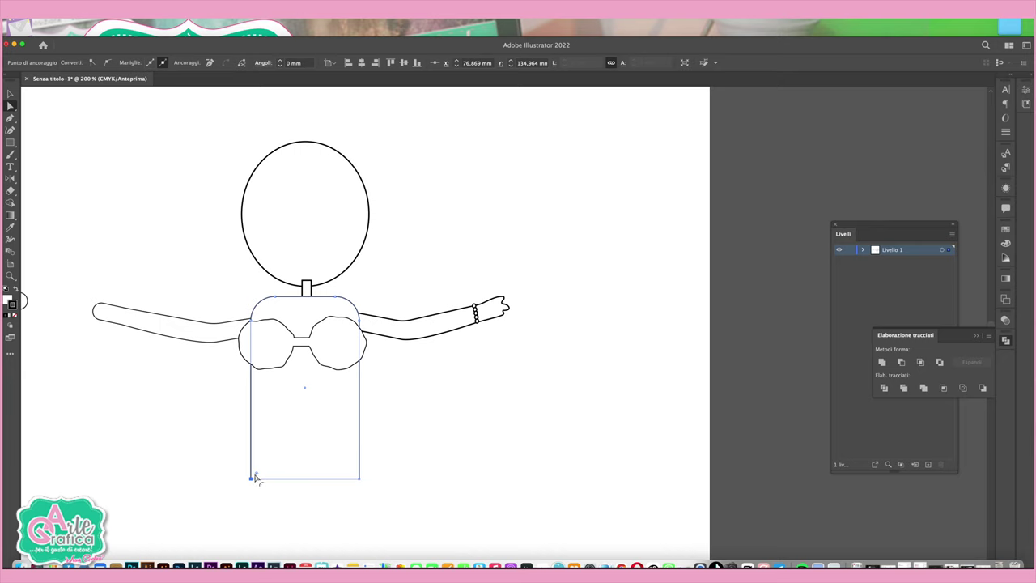
{"action": "left_click_drag", "start_coordinate": [252, 480], "coordinate": [267, 478]}
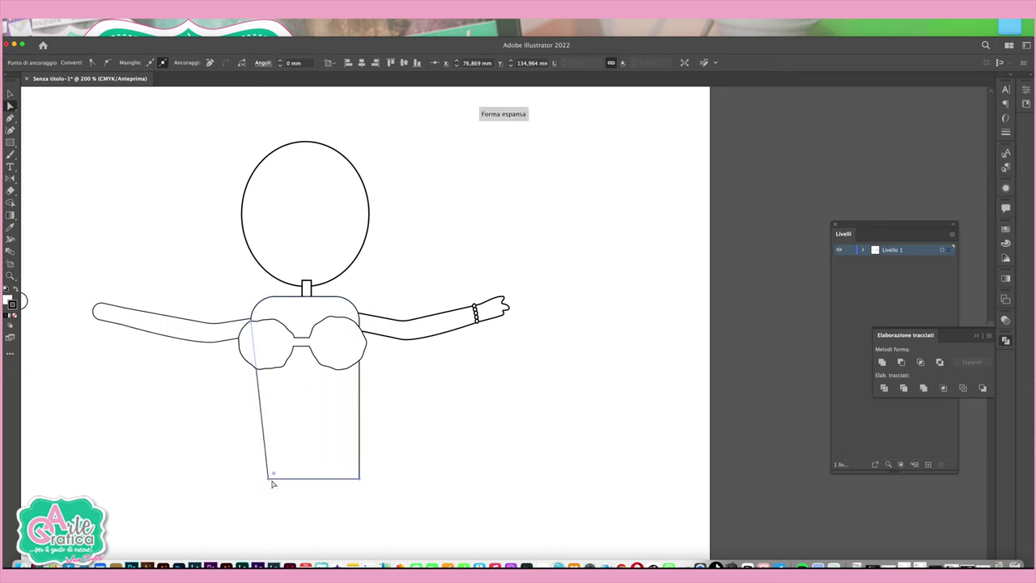
{"action": "left_click_drag", "start_coordinate": [360, 477], "coordinate": [334, 478]}
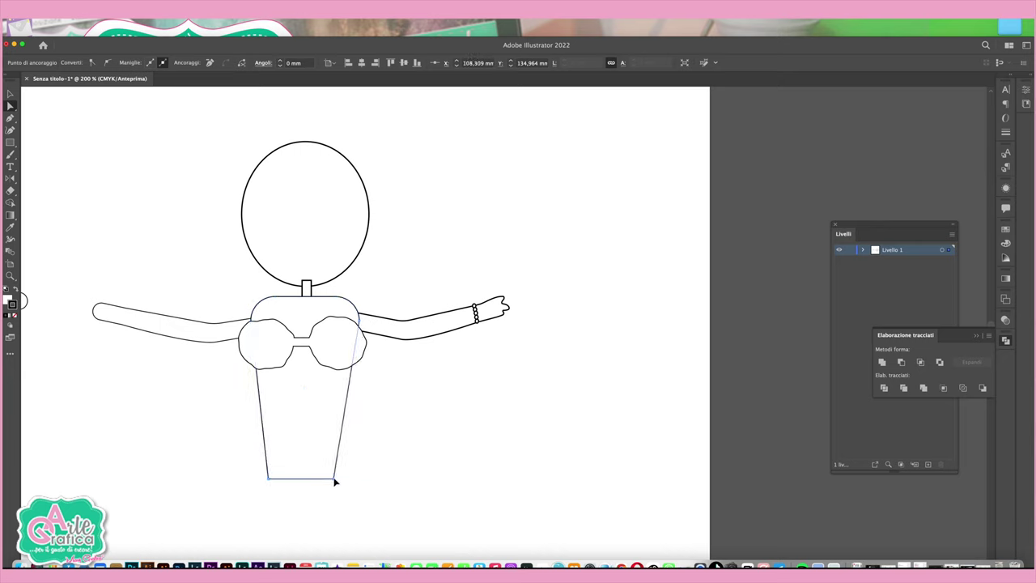
{"action": "left_click", "coordinate": [251, 472]}
{"action": "scroll", "coordinate": [311, 301], "scroll_direction": "down", "scroll_amount": 1}
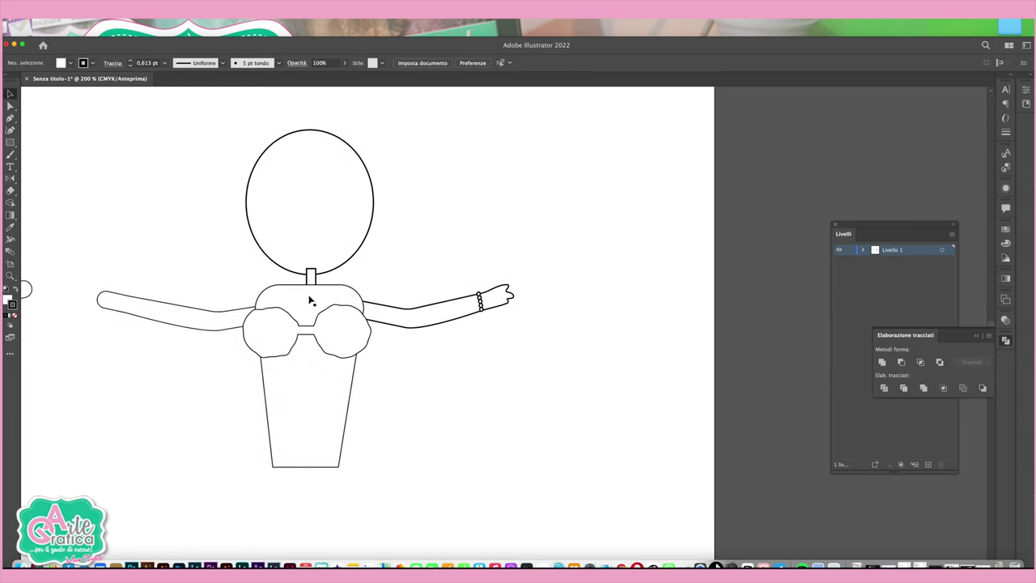
Step: Delete the old left arm and copy the bracelet arm into its place
{"action": "left_click_drag", "start_coordinate": [169, 287], "coordinate": [189, 349]}
{"action": "key", "text": "Delete"}
{"action": "left_click_drag", "start_coordinate": [539, 360], "coordinate": [450, 256]}
{"action": "left_click_drag", "start_coordinate": [498, 296], "coordinate": [235, 296]}
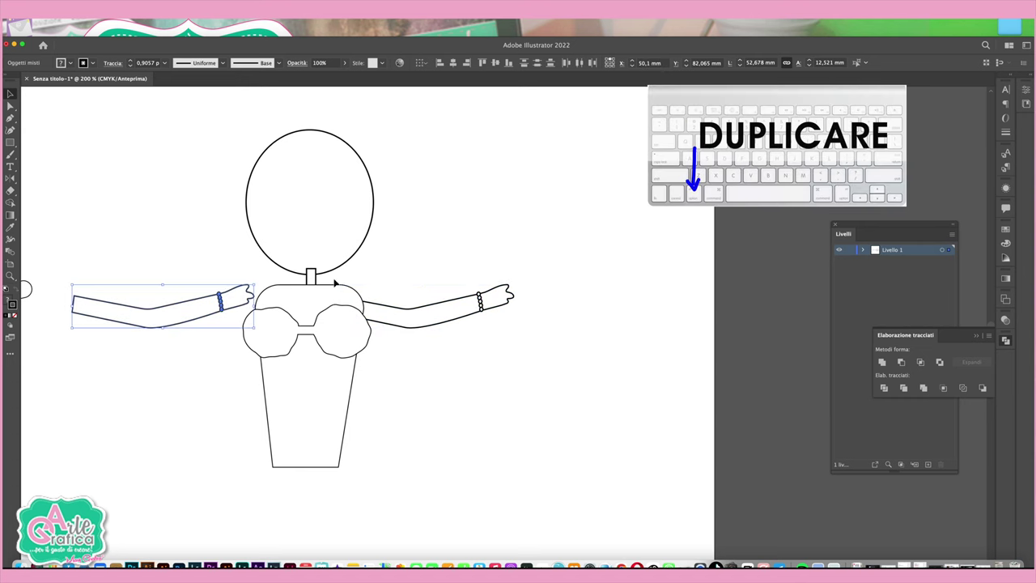
{"action": "mouse_move", "coordinate": [255, 280]}
{"action": "left_mouse_down"}
{"action": "mouse_move", "coordinate": [230, 308]}
{"action": "mouse_move", "coordinate": [352, 301]}
{"action": "mouse_move", "coordinate": [73, 309]}
{"action": "left_mouse_up"}
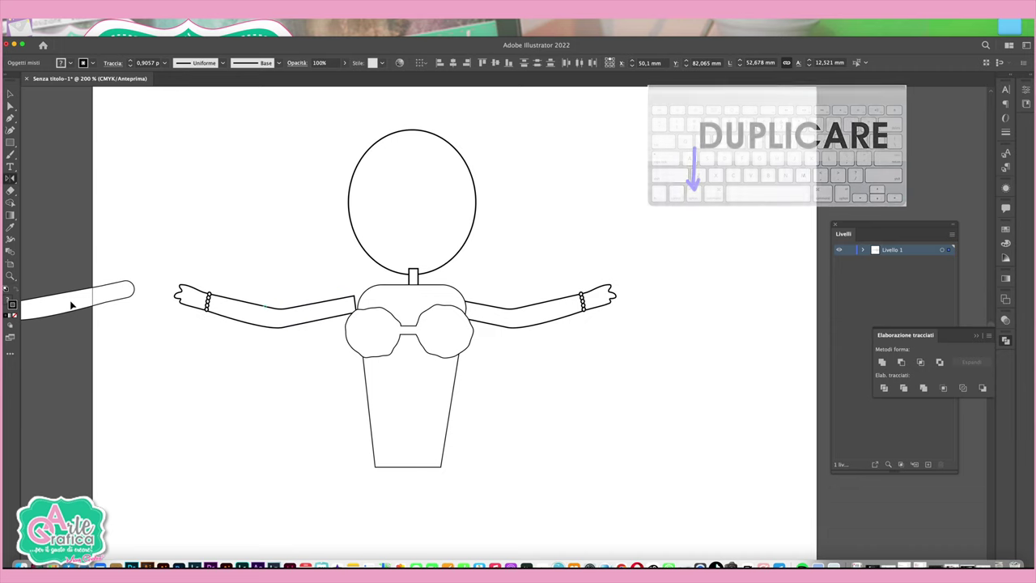
{"action": "left_click", "coordinate": [10, 94]}
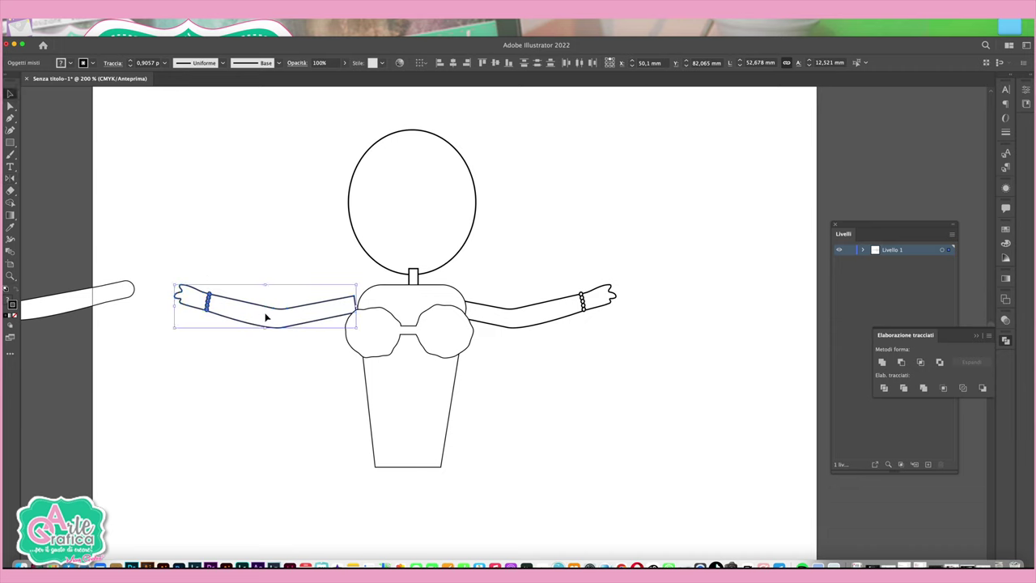
{"action": "left_click_drag", "start_coordinate": [273, 310], "coordinate": [314, 311]}
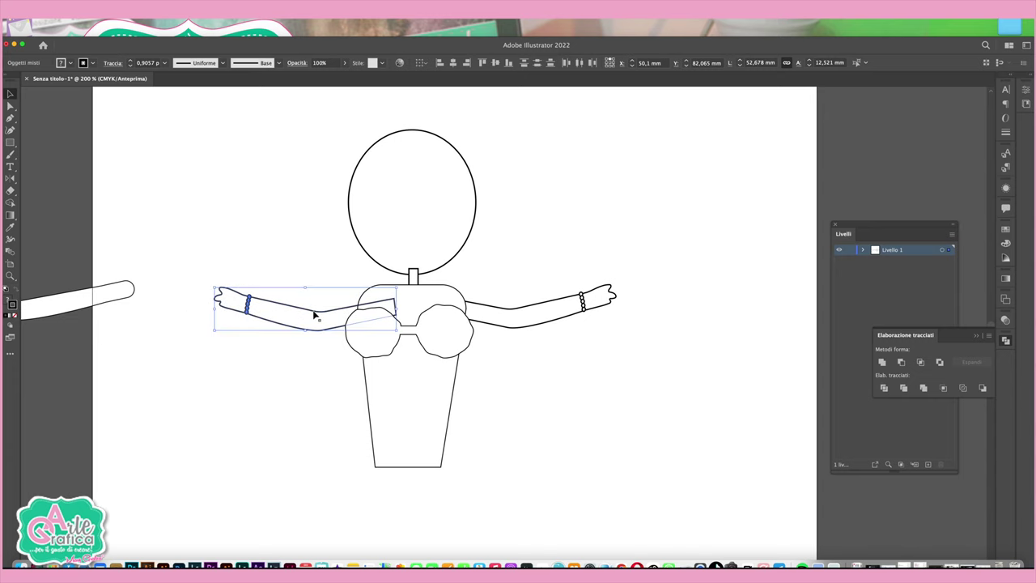
Step: Send the new left arm behind the torso and bust
{"action": "right_click", "coordinate": [315, 313]}
{"action": "left_click", "coordinate": [445, 442]}
{"action": "left_click", "coordinate": [284, 270]}
{"action": "scroll", "coordinate": [316, 264], "scroll_direction": "right", "scroll_amount": 5}
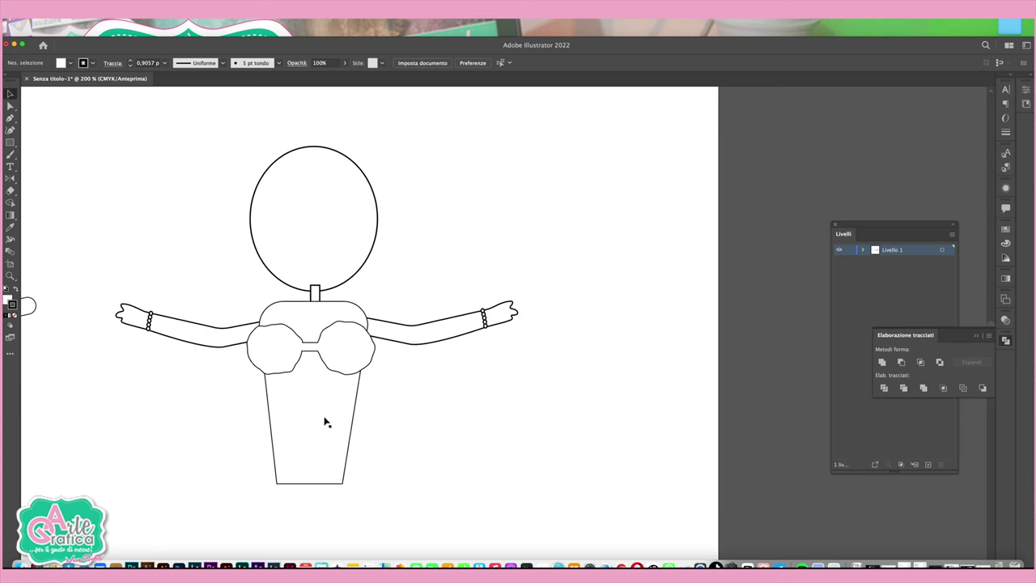
{"action": "left_click", "coordinate": [240, 329]}
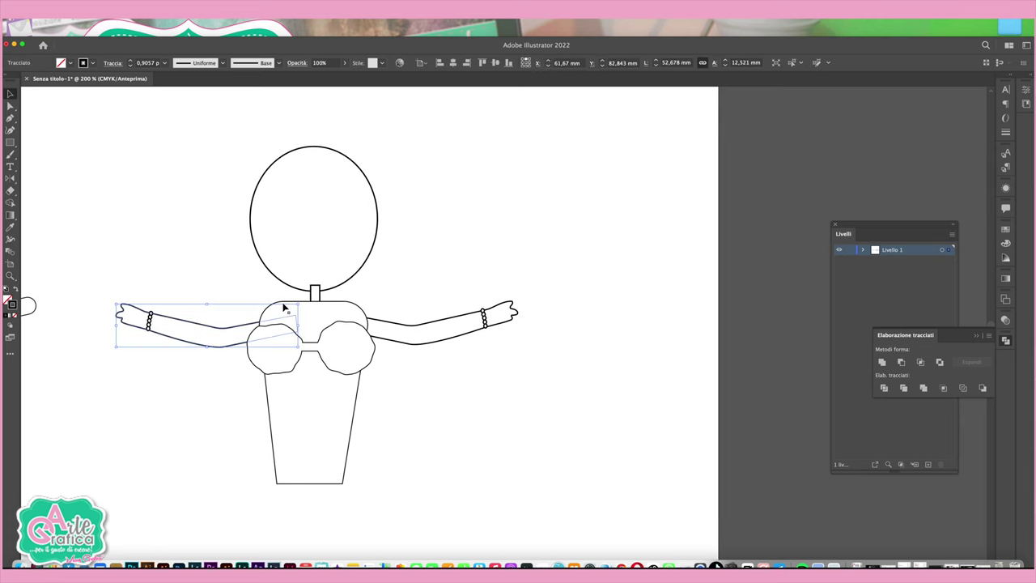
{"action": "left_click", "coordinate": [284, 307], "text": "shift"}
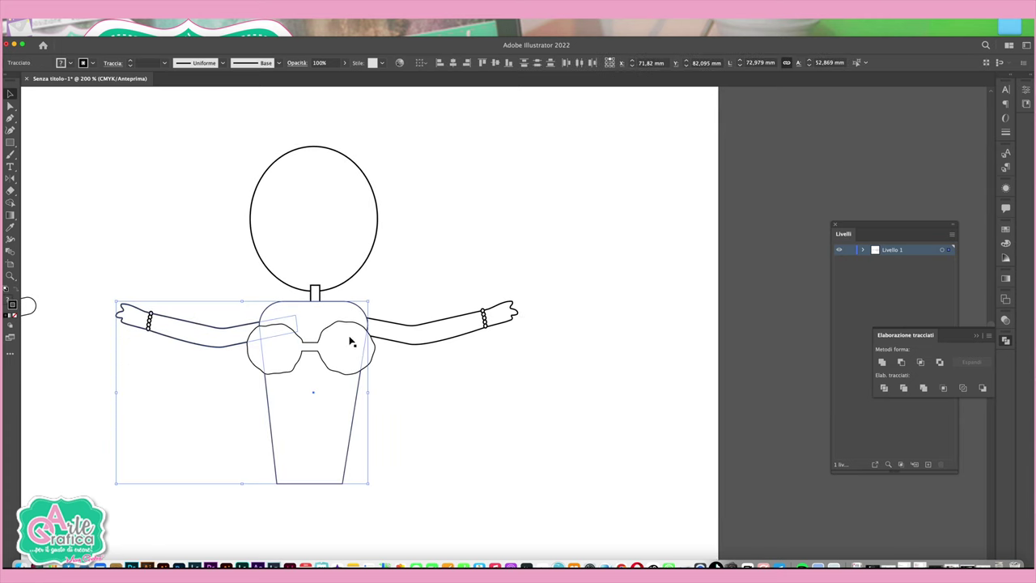
Step: Delete the leftover white copy beside the artboard
{"action": "scroll", "coordinate": [408, 328], "scroll_direction": "left", "scroll_amount": 5}
{"action": "scroll", "coordinate": [88, 277], "scroll_direction": "left", "scroll_amount": 1}
{"action": "left_click", "coordinate": [61, 332]}
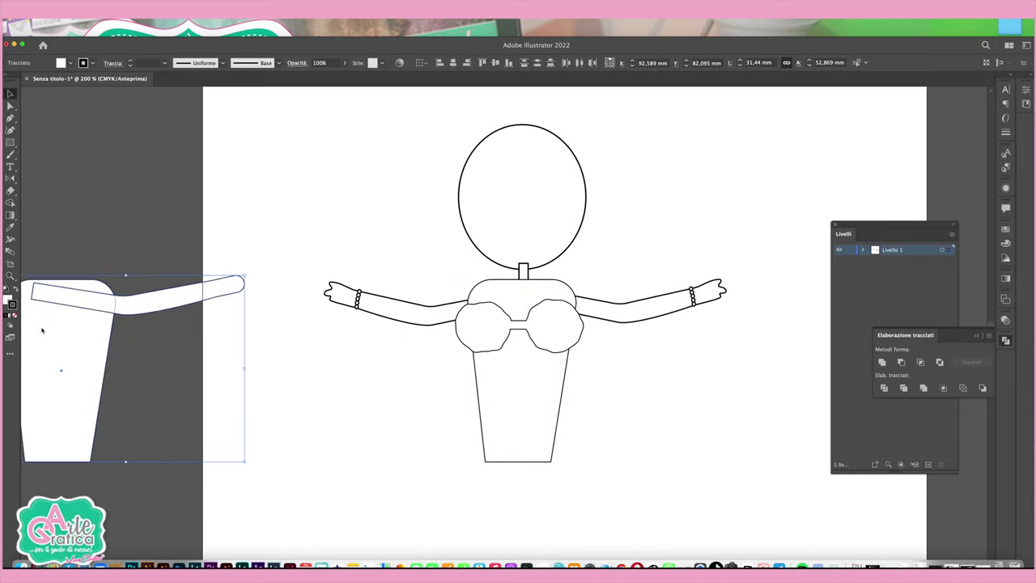
{"action": "key", "text": "Delete"}
Step: Unite the arms, bust and torso into one outline with Pathfinder
{"action": "mouse_move", "coordinate": [337, 276]}
{"action": "left_mouse_down"}
{"action": "mouse_move", "coordinate": [635, 306]}
{"action": "mouse_move", "coordinate": [51, 322]}
{"action": "left_mouse_up"}
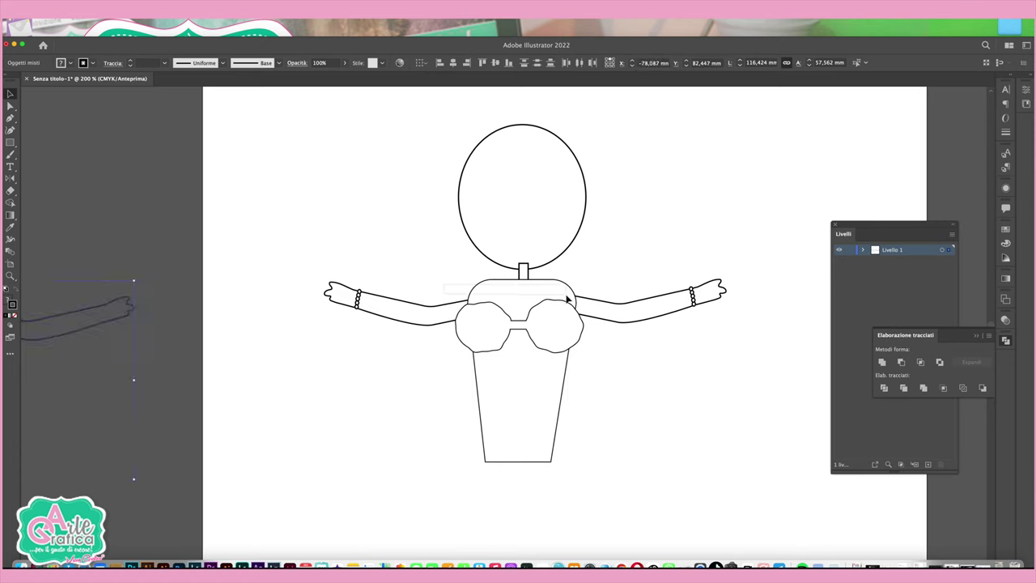
{"action": "left_click", "coordinate": [592, 301]}
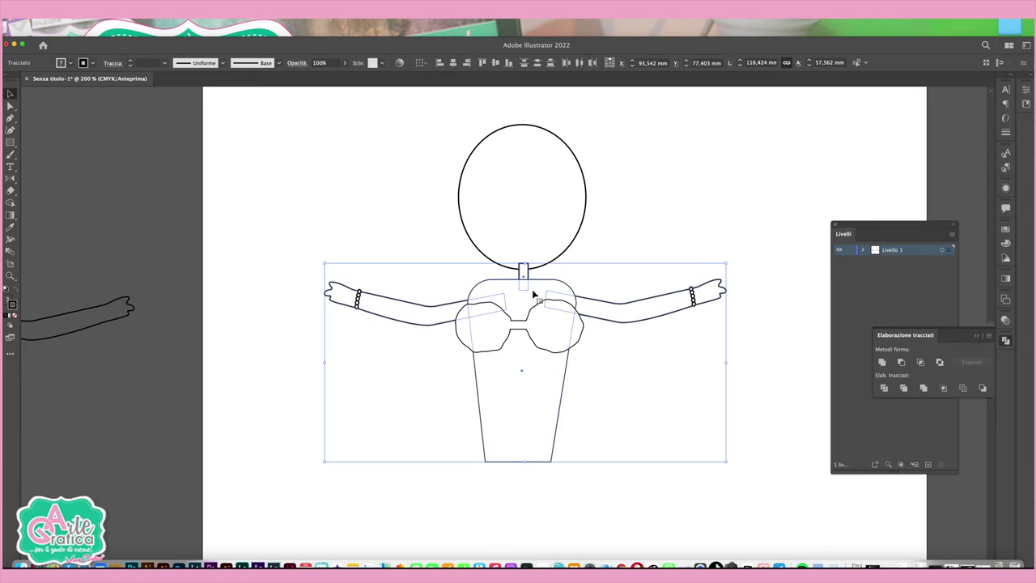
{"action": "left_click", "coordinate": [882, 361]}
{"action": "scroll", "coordinate": [527, 247], "scroll_direction": "right", "scroll_amount": 5}
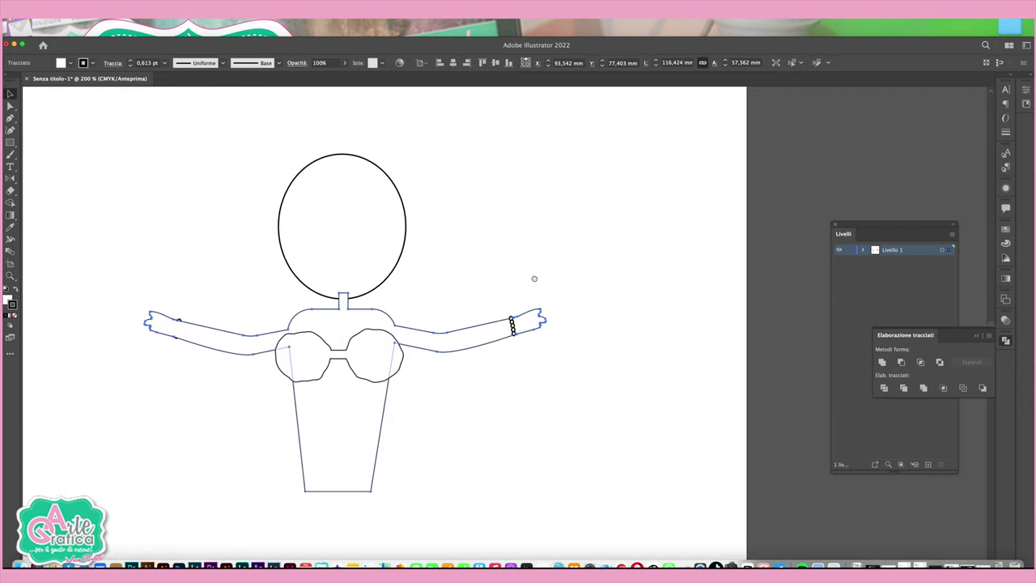
{"action": "left_click", "coordinate": [534, 278]}
{"action": "scroll", "coordinate": [535, 278], "scroll_direction": "down", "scroll_amount": 2}
Step: Select the body's two bottom anchors and drag their corner widgets to round the lower end
{"action": "left_click", "coordinate": [366, 269]}
{"action": "left_click", "coordinate": [475, 328]}
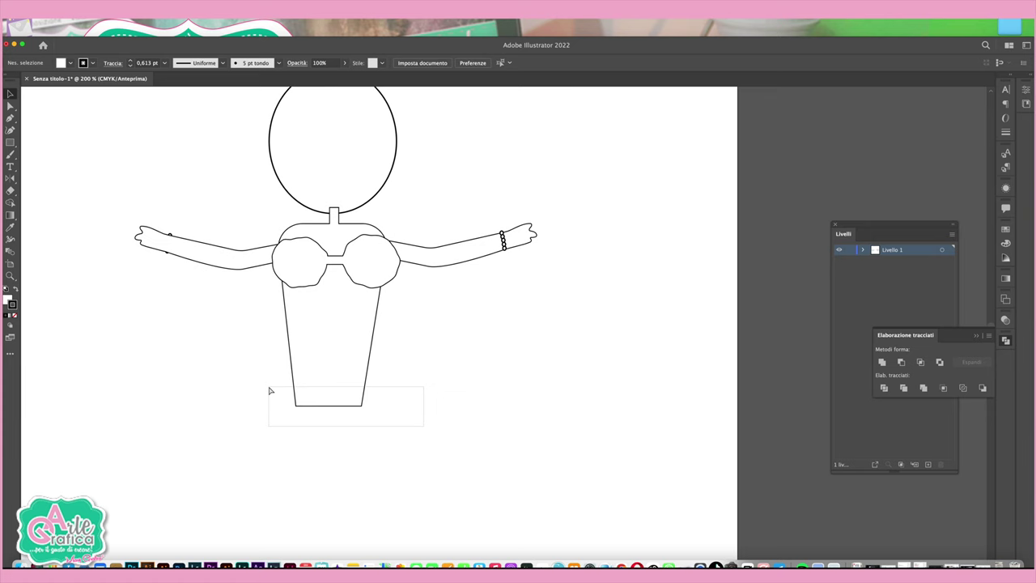
{"action": "left_click_drag", "start_coordinate": [424, 427], "coordinate": [273, 384]}
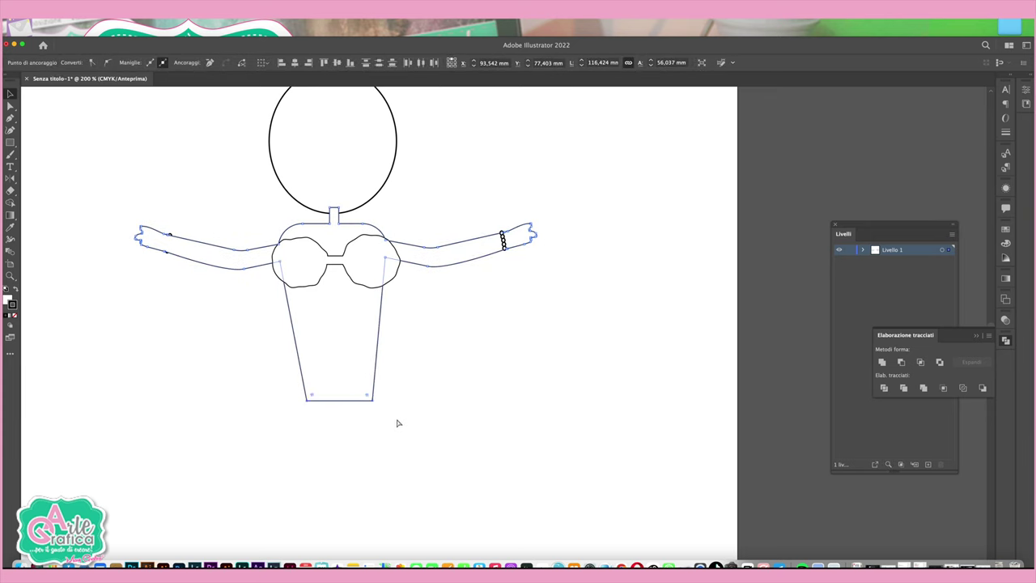
{"action": "mouse_move", "coordinate": [387, 425]}
{"action": "left_mouse_down"}
{"action": "mouse_move", "coordinate": [298, 393]}
{"action": "mouse_move", "coordinate": [314, 413]}
{"action": "left_mouse_up"}
{"action": "key", "text": "v"}
{"action": "left_click", "coordinate": [416, 416]}
{"action": "mouse_move", "coordinate": [375, 398]}
{"action": "left_mouse_down"}
{"action": "mouse_move", "coordinate": [359, 384]}
{"action": "mouse_move", "coordinate": [412, 474]}
{"action": "left_mouse_up"}
{"action": "scroll", "coordinate": [373, 406], "scroll_direction": "right", "scroll_amount": 3}
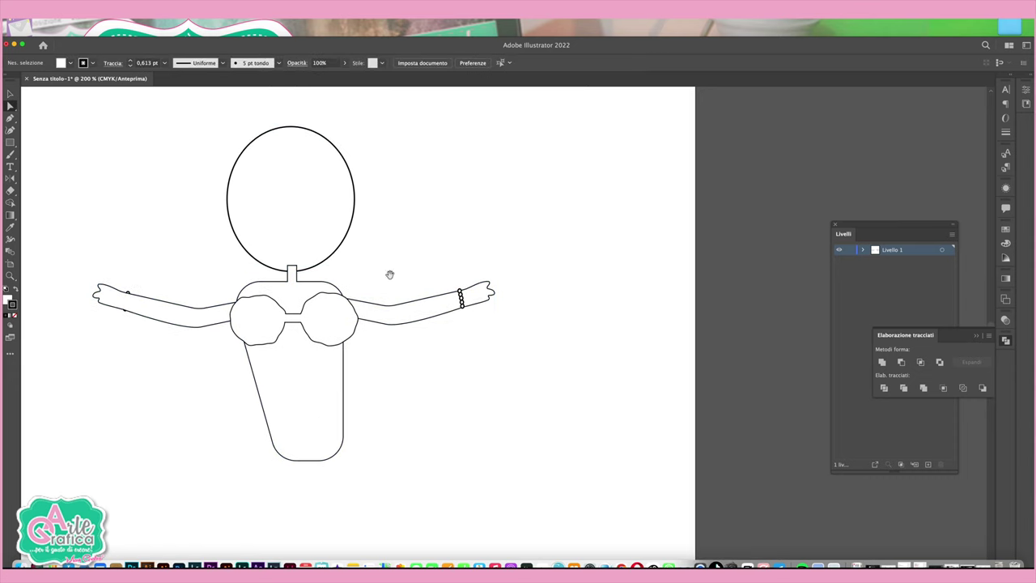
{"action": "left_click", "coordinate": [10, 94]}
{"action": "left_click", "coordinate": [332, 187]}
{"action": "left_click", "coordinate": [462, 229]}
{"action": "left_click", "coordinate": [10, 154]}
Step: Paint two thick black strokes from the top of the head, down the right and left sides
{"action": "mouse_move", "coordinate": [290, 140]}
{"action": "left_mouse_down"}
{"action": "mouse_move", "coordinate": [349, 193]}
{"action": "mouse_move", "coordinate": [391, 212]}
{"action": "left_mouse_up"}
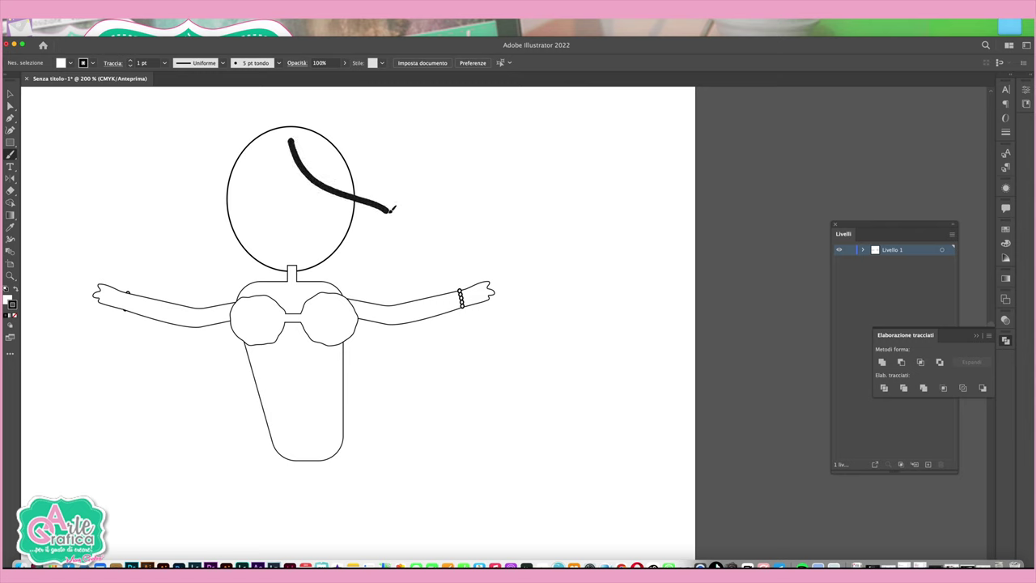
{"action": "left_click_drag", "start_coordinate": [291, 141], "coordinate": [209, 208]}
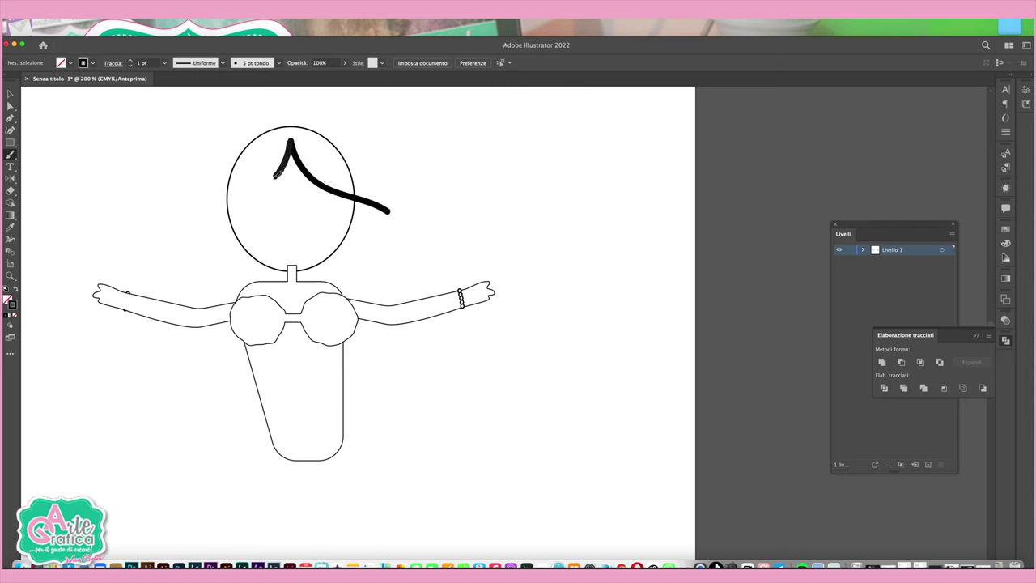
{"action": "scroll", "coordinate": [240, 143], "scroll_direction": "right", "scroll_amount": 2}
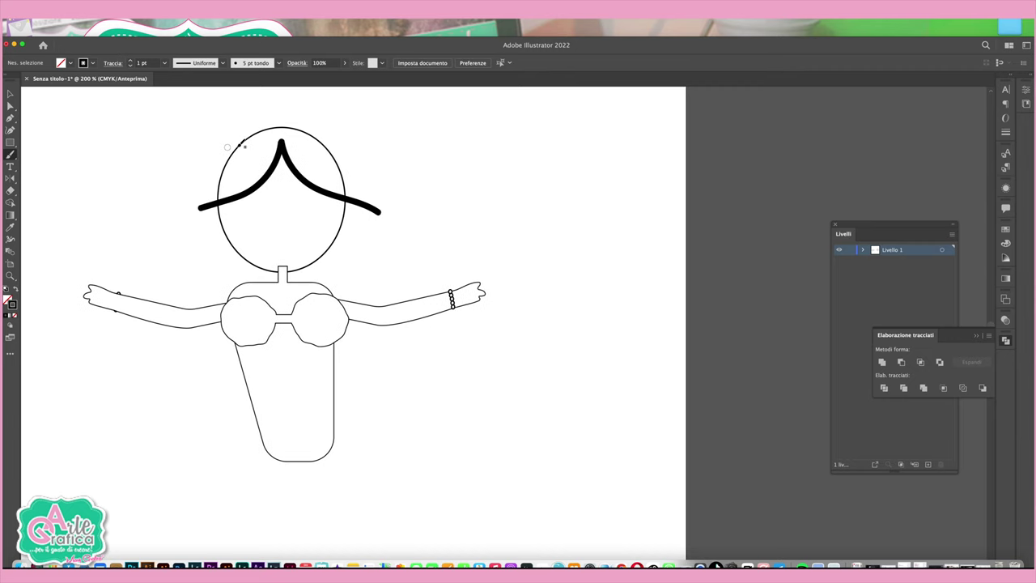
{"action": "scroll", "coordinate": [241, 144], "scroll_direction": "up", "scroll_amount": 2}
Step: Nudge the head and both hair strokes slightly right and down together
{"action": "left_click", "coordinate": [10, 94]}
{"action": "mouse_move", "coordinate": [162, 148]}
{"action": "left_mouse_down"}
{"action": "mouse_move", "coordinate": [384, 231]}
{"action": "mouse_move", "coordinate": [359, 210]}
{"action": "left_mouse_up"}
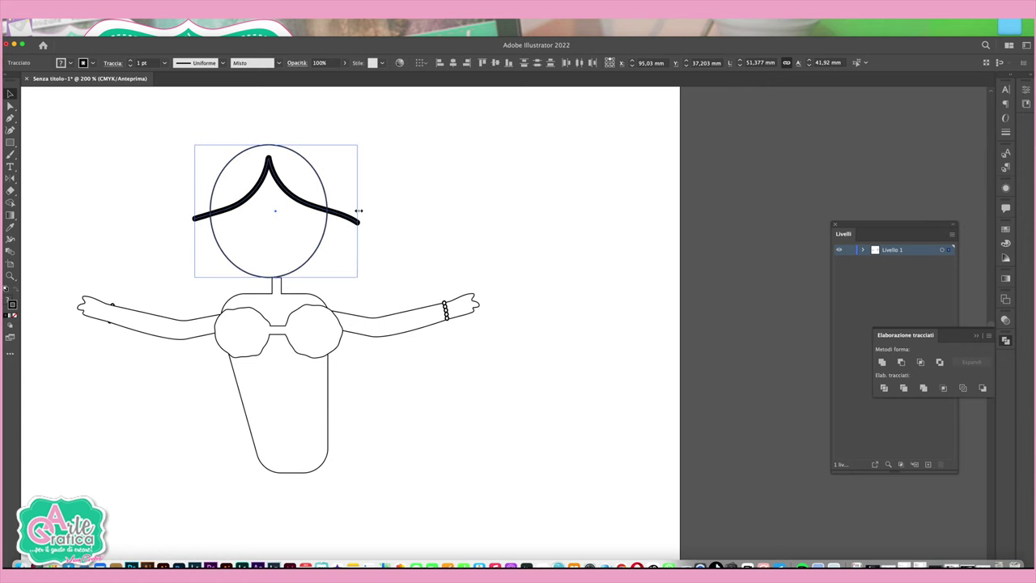
{"action": "left_click_drag", "start_coordinate": [327, 200], "coordinate": [333, 207]}
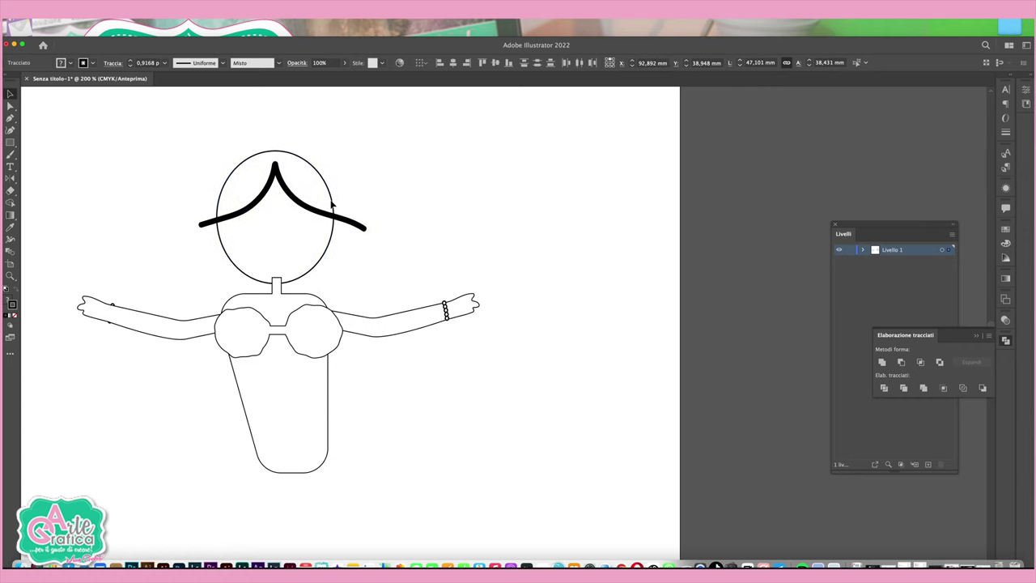
{"action": "left_click", "coordinate": [332, 288]}
Step: Unite the head and neck into the body outline with Pathfinder
{"action": "left_click_drag", "start_coordinate": [235, 270], "coordinate": [235, 275]}
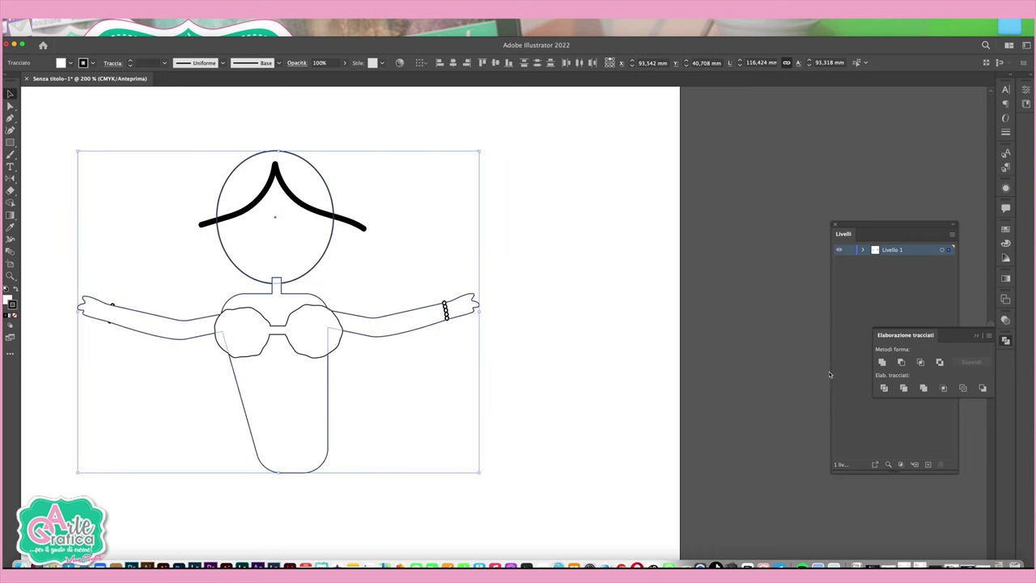
{"action": "left_click", "coordinate": [881, 362]}
{"action": "left_click", "coordinate": [521, 256]}
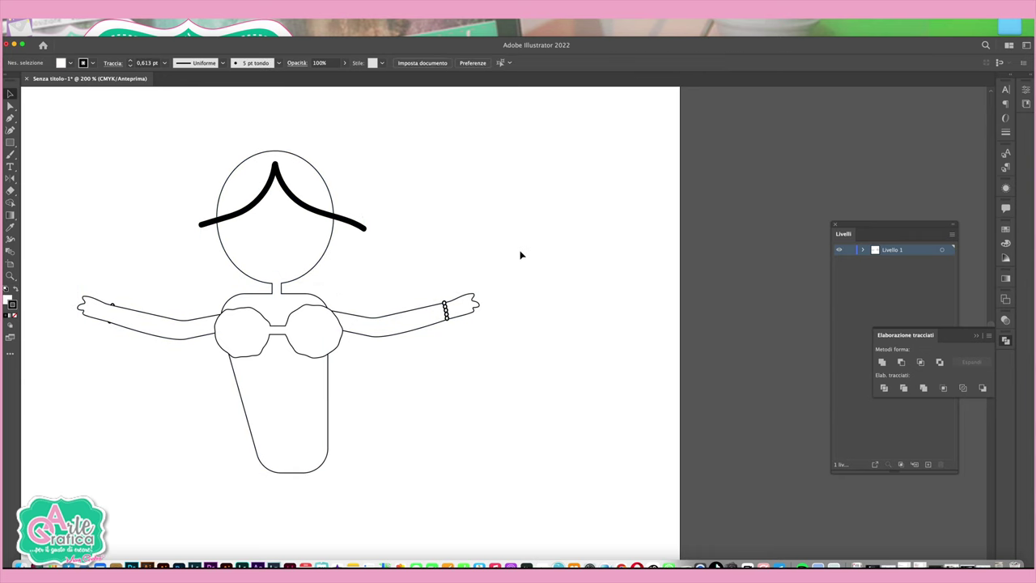
Step: Send the torso to the back behind the bust cups and zoom out to 150%
{"action": "left_click", "coordinate": [111, 326]}
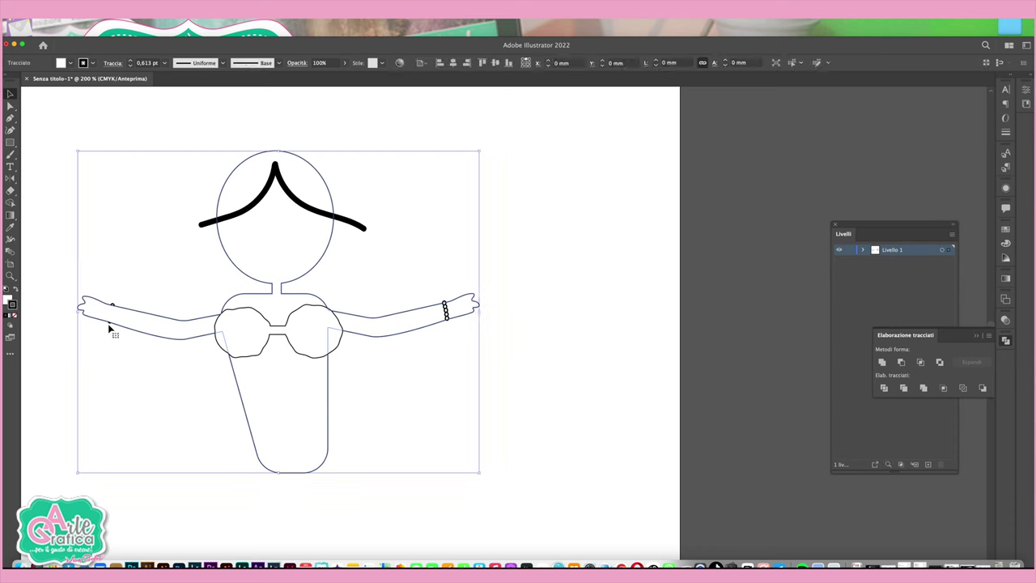
{"action": "right_click", "coordinate": [191, 285]}
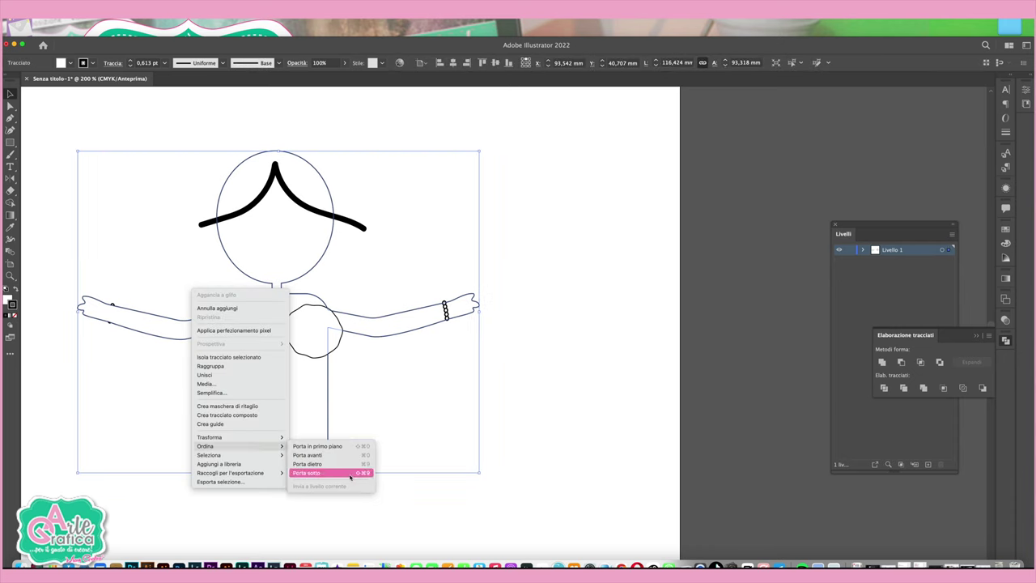
{"action": "left_click", "coordinate": [340, 472]}
{"action": "left_click", "coordinate": [460, 441]}
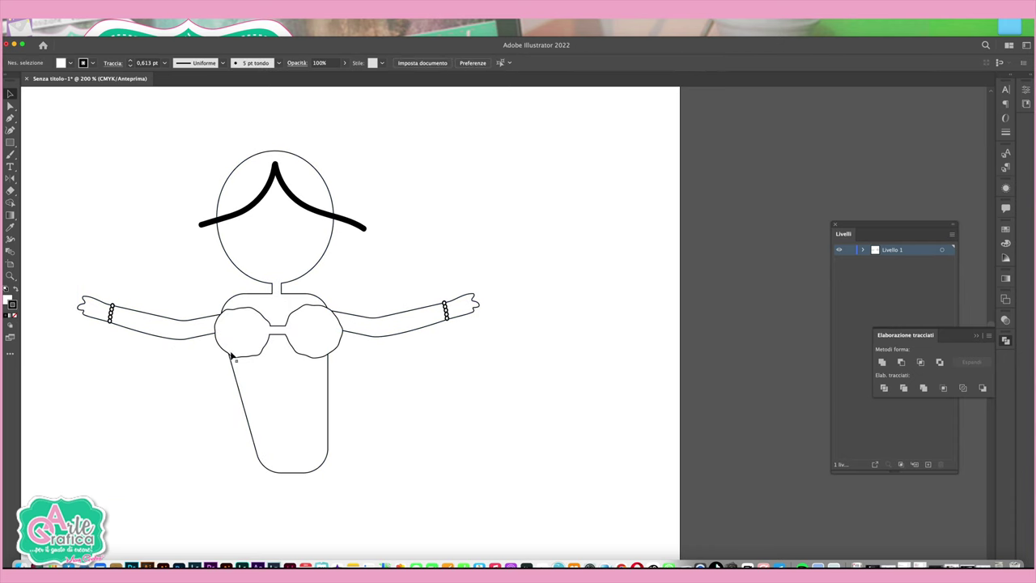
{"action": "scroll", "coordinate": [231, 267], "scroll_direction": "down", "scroll_amount": 2}
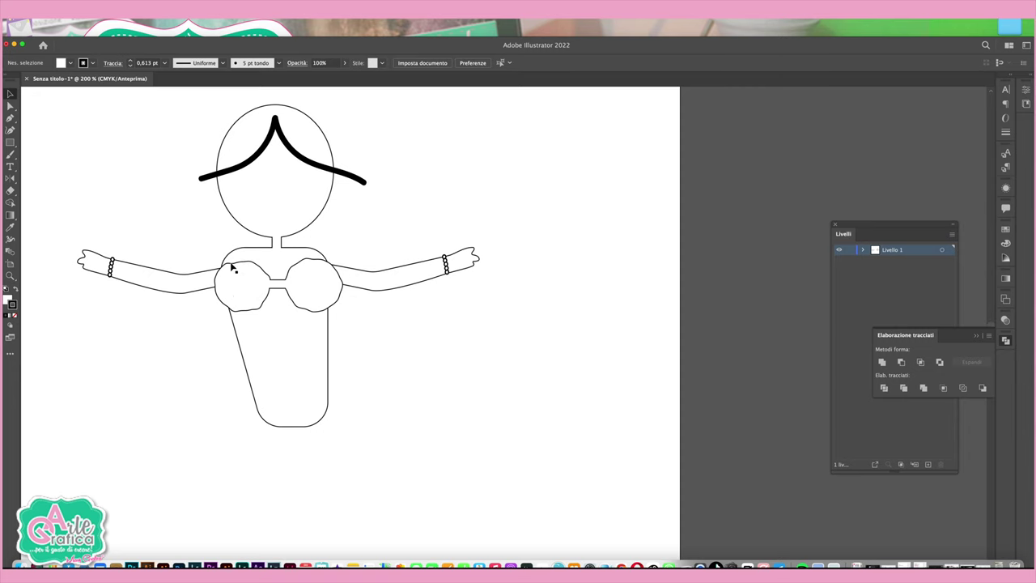
{"action": "key", "text": "ctrl+minus"}
{"action": "scroll", "coordinate": [231, 268], "scroll_direction": "right", "scroll_amount": 3}
{"action": "scroll", "coordinate": [227, 280], "scroll_direction": "up", "scroll_amount": 1}
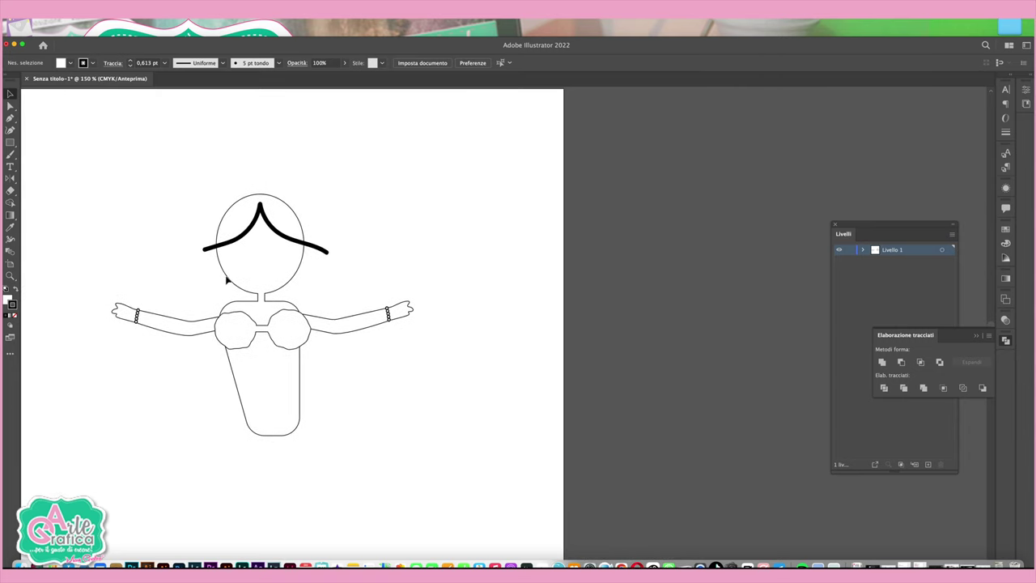
Step: Draw a circle over the head and remove its white fill
{"action": "left_click", "coordinate": [9, 154]}
{"action": "left_click_drag", "start_coordinate": [9, 142], "coordinate": [49, 153]}
{"action": "left_click_drag", "start_coordinate": [230, 195], "coordinate": [333, 299]}
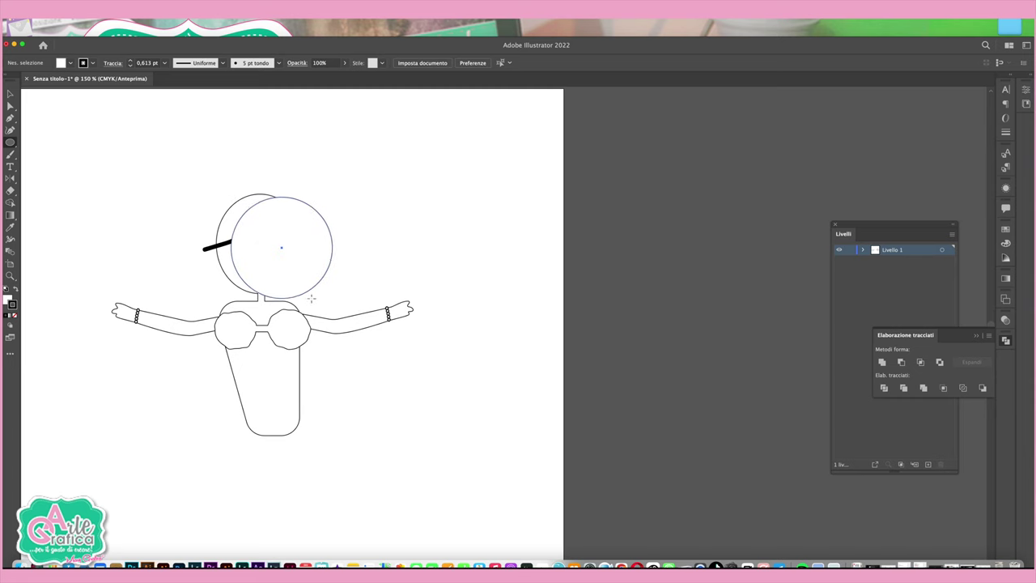
{"action": "left_click", "coordinate": [10, 94]}
{"action": "left_click", "coordinate": [11, 226]}
{"action": "left_click", "coordinate": [209, 247]}
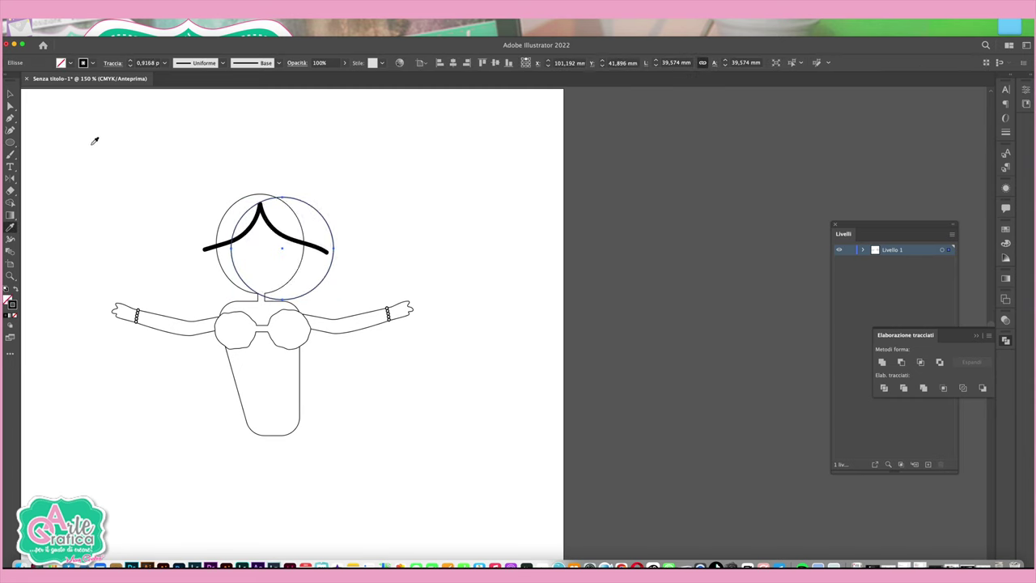
Step: Move the circle onto the head and widen it to about 41,104 × 45,958 mm
{"action": "left_click", "coordinate": [11, 94]}
{"action": "mouse_move", "coordinate": [283, 197]}
{"action": "left_mouse_down"}
{"action": "mouse_move", "coordinate": [261, 191]}
{"action": "mouse_move", "coordinate": [263, 173]}
{"action": "left_mouse_up"}
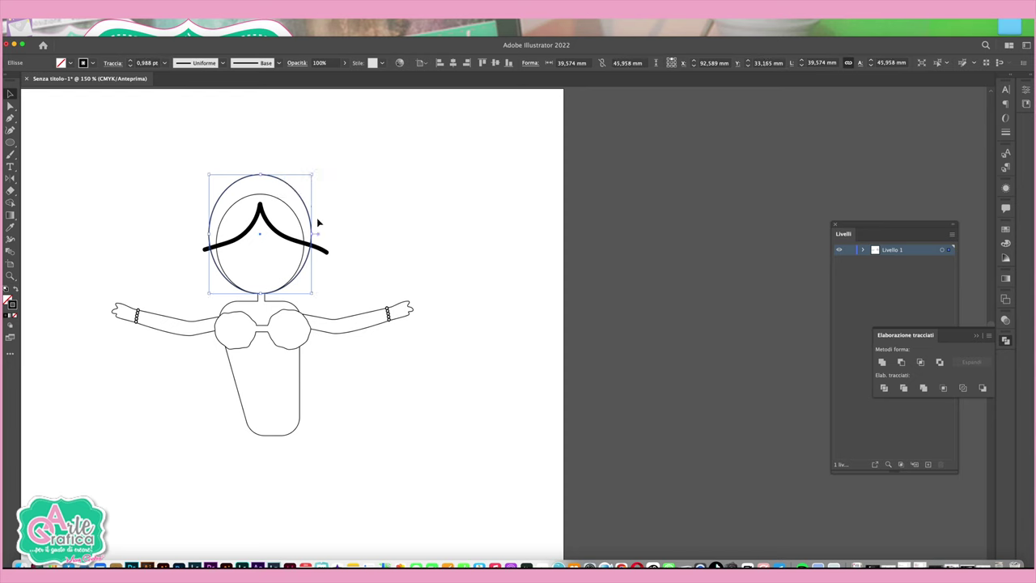
{"action": "left_click_drag", "start_coordinate": [313, 234], "coordinate": [317, 235]}
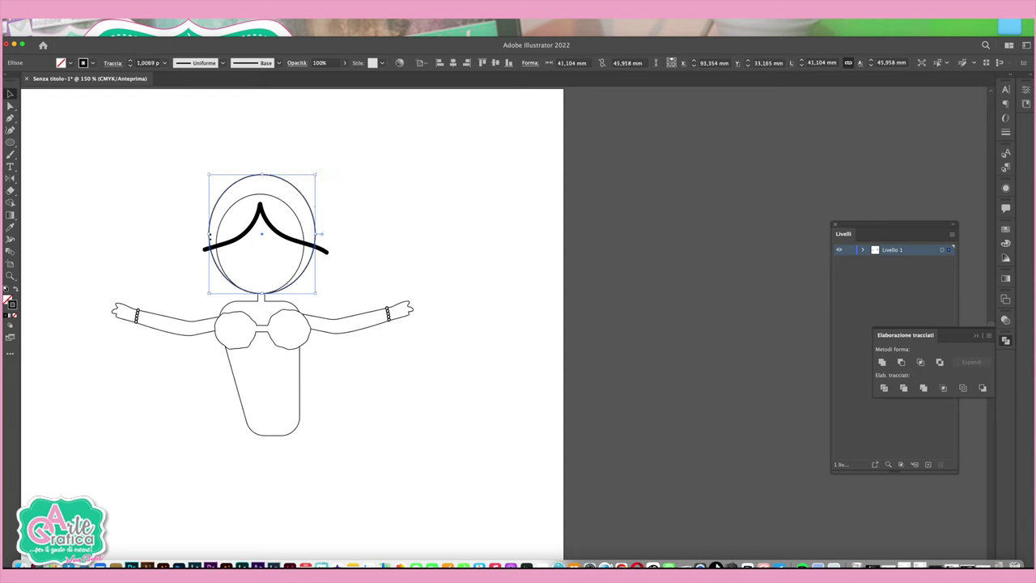
{"action": "left_click", "coordinate": [405, 300]}
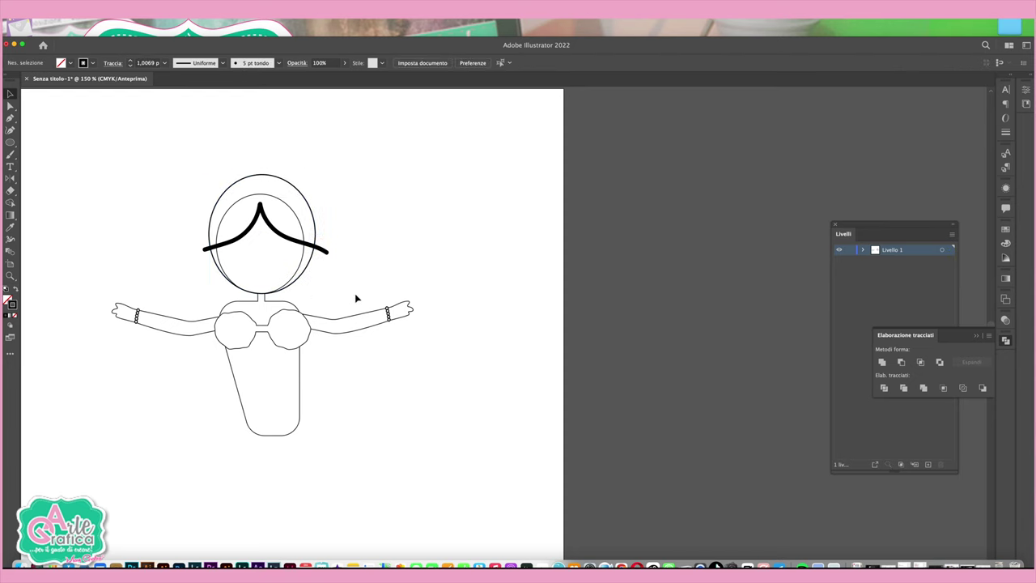
Step: Paint a long hair strand from the neck past the arm and unite it with the head hair
{"action": "left_click_drag", "start_coordinate": [269, 293], "coordinate": [332, 340]}
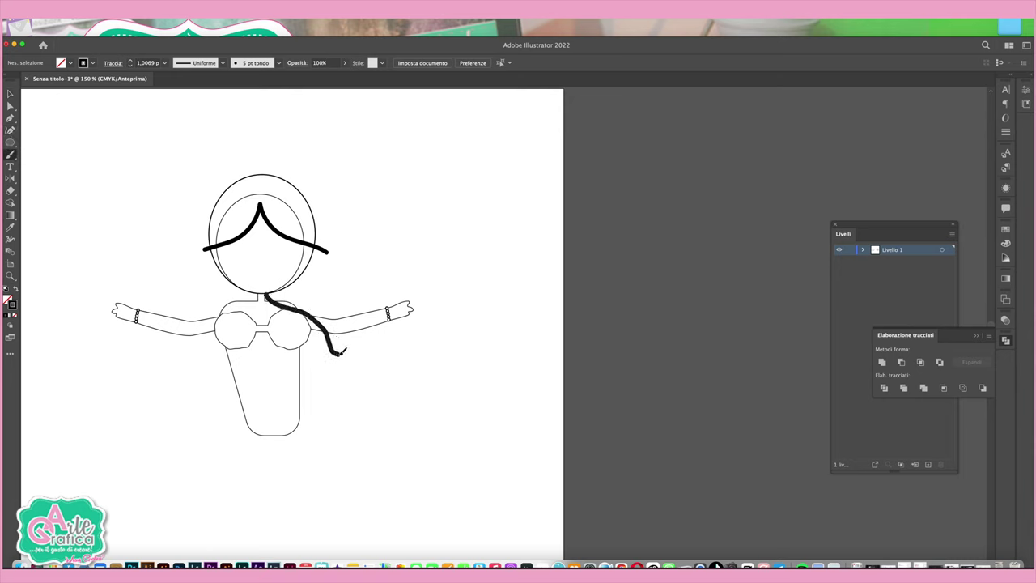
{"action": "mouse_move", "coordinate": [340, 343]}
{"action": "left_mouse_down"}
{"action": "mouse_move", "coordinate": [354, 238]}
{"action": "mouse_move", "coordinate": [318, 192]}
{"action": "mouse_move", "coordinate": [280, 173]}
{"action": "mouse_move", "coordinate": [241, 174]}
{"action": "mouse_move", "coordinate": [208, 238]}
{"action": "left_mouse_up"}
{"action": "left_click", "coordinate": [10, 94]}
{"action": "left_click", "coordinate": [290, 182]}
{"action": "left_click", "coordinate": [881, 362]}
Step: Send the hair to the back and make it a solid black fill with no outline
{"action": "right_click", "coordinate": [328, 169]}
{"action": "mouse_move", "coordinate": [341, 325]}
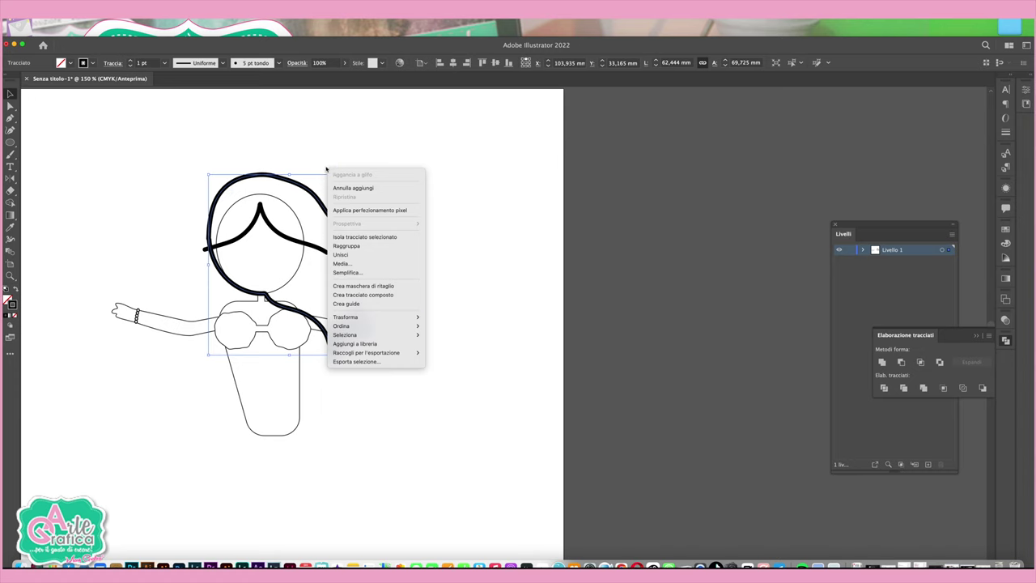
{"action": "left_click", "coordinate": [460, 353]}
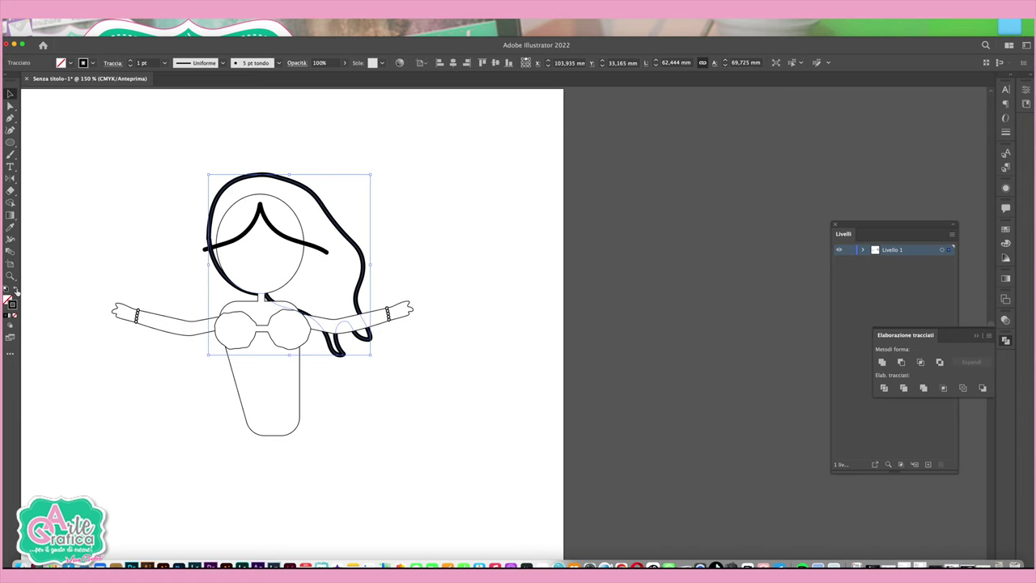
{"action": "left_click", "coordinate": [15, 291]}
{"action": "left_click", "coordinate": [467, 321]}
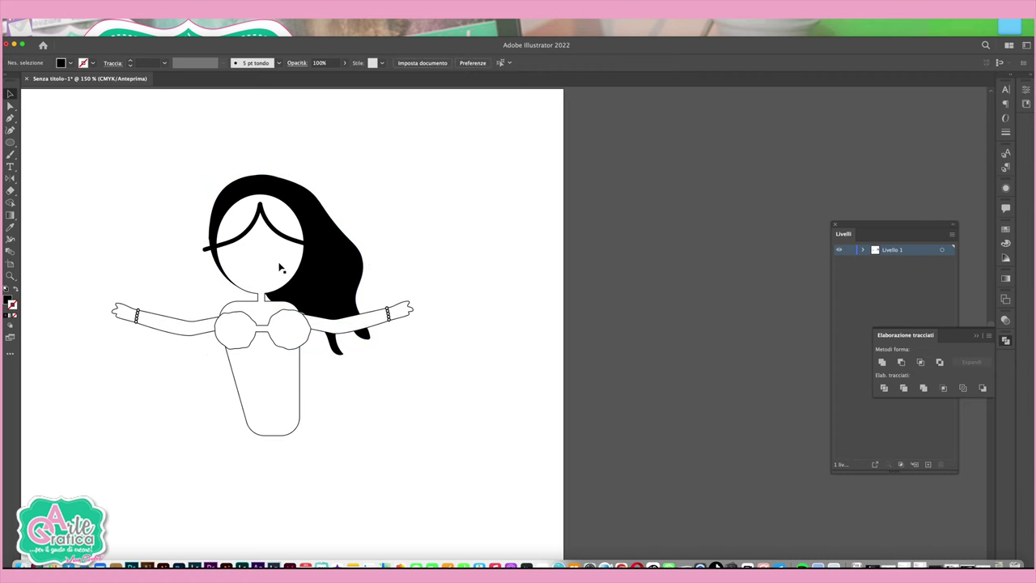
Step: Continue the left fringe stroke with the Pen, adding curved anchors over the crown to the right side
{"action": "left_click", "coordinate": [252, 234]}
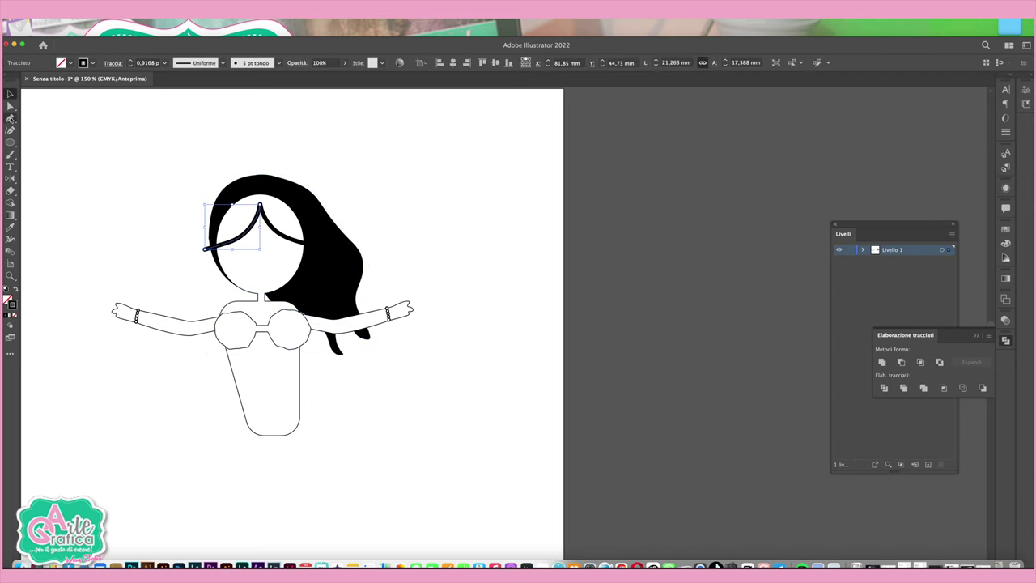
{"action": "left_click", "coordinate": [9, 119]}
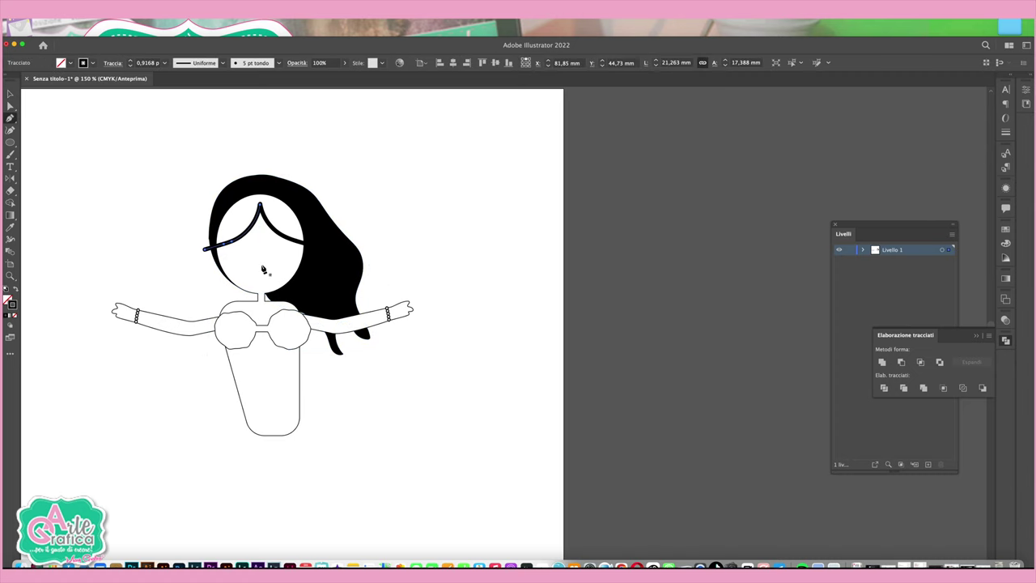
{"action": "left_click", "coordinate": [205, 249]}
{"action": "left_click_drag", "start_coordinate": [251, 190], "coordinate": [290, 195]}
{"action": "left_click", "coordinate": [250, 189]}
{"action": "left_click_drag", "start_coordinate": [310, 217], "coordinate": [321, 250]}
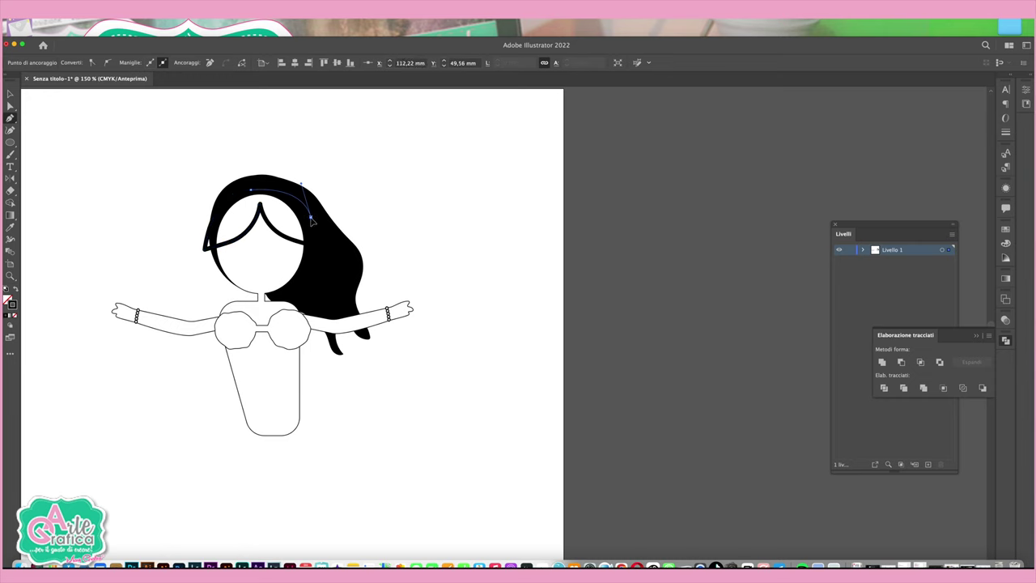
{"action": "left_click", "coordinate": [310, 217]}
{"action": "left_click", "coordinate": [331, 250]}
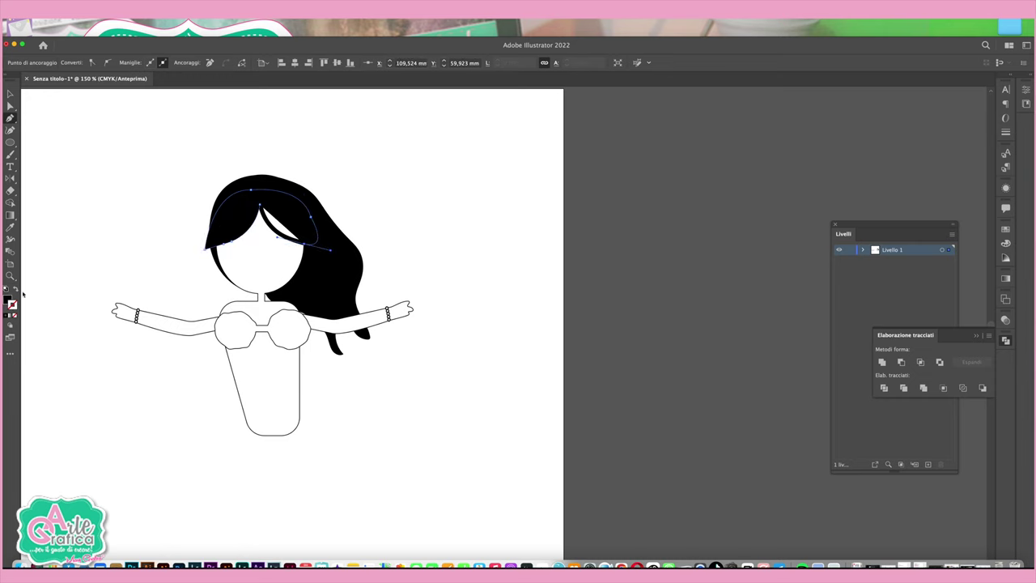
{"action": "key", "text": "ctrl+z"}
Step: Reselect the extended fringe path to show its points and zoom in
{"action": "left_click", "coordinate": [9, 105]}
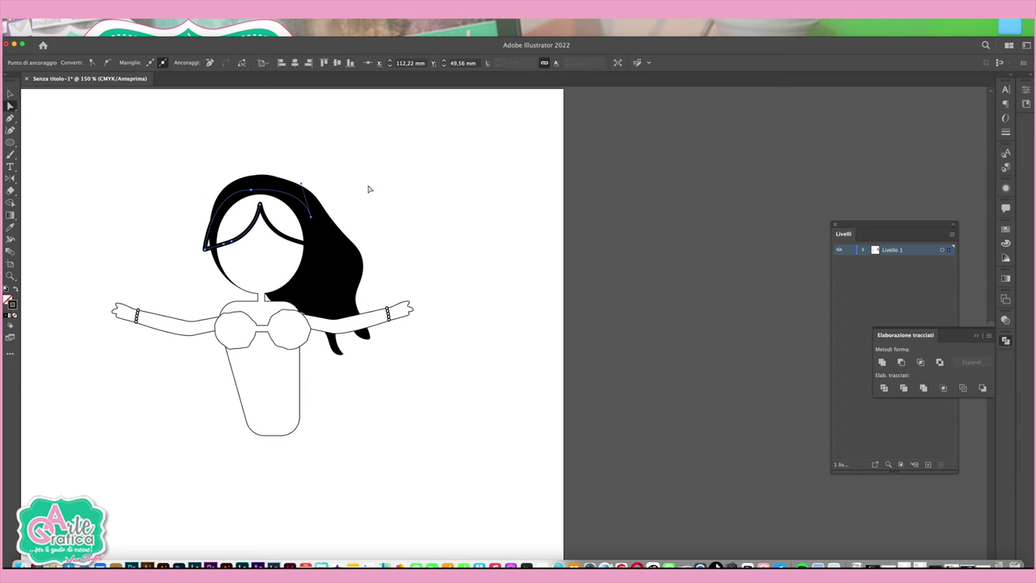
{"action": "left_click", "coordinate": [370, 189]}
{"action": "left_click", "coordinate": [260, 208]}
{"action": "scroll", "coordinate": [266, 209], "scroll_direction": "up", "scroll_amount": 5}
{"action": "scroll", "coordinate": [267, 210], "scroll_direction": "up", "scroll_amount": 2, "text": "alt"}
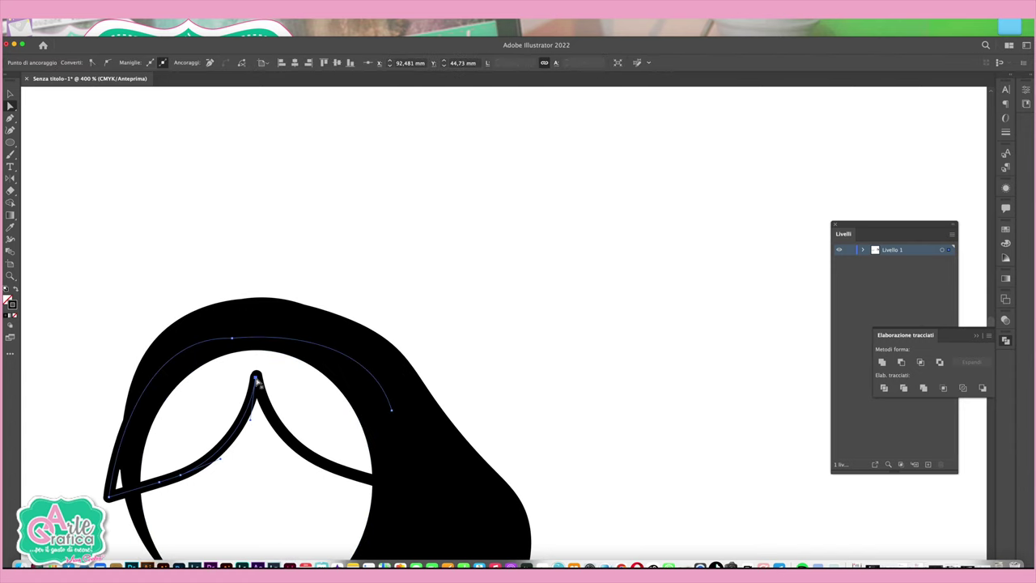
Step: Shift the fringe's peak anchor slightly left and join the path at its top point
{"action": "left_click", "coordinate": [257, 380]}
{"action": "left_click_drag", "start_coordinate": [256, 375], "coordinate": [247, 377]}
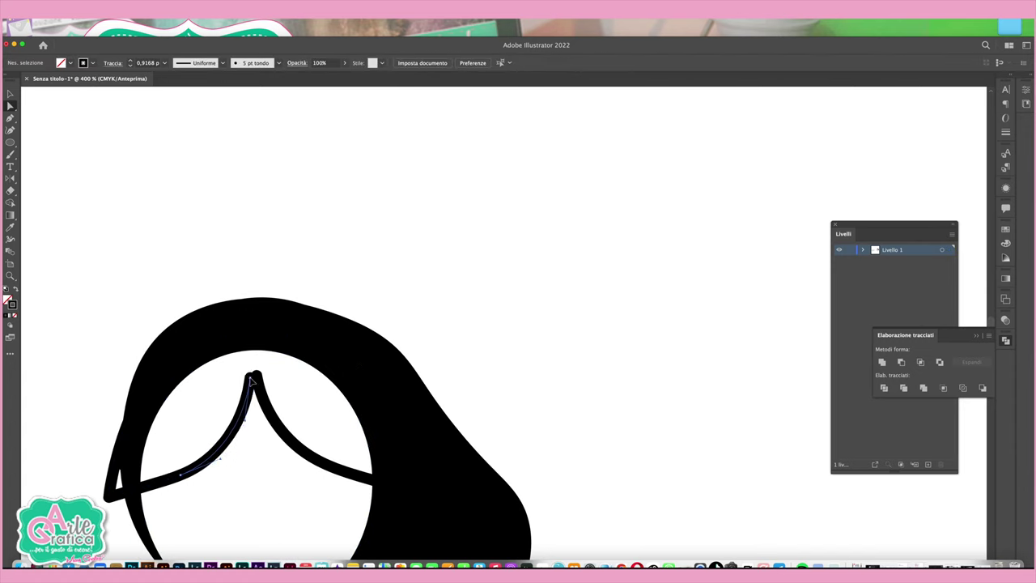
{"action": "left_click", "coordinate": [248, 379]}
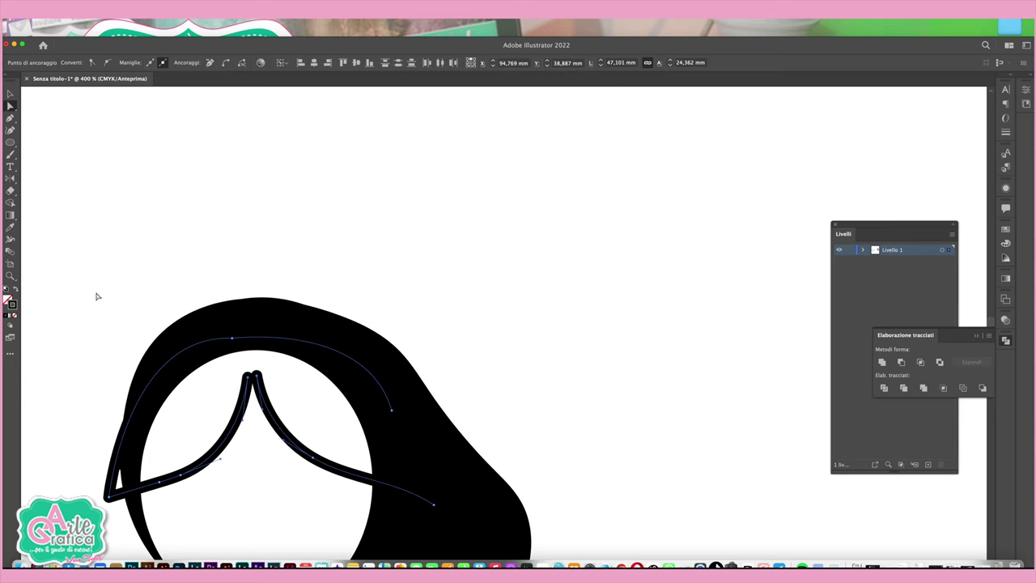
{"action": "key", "text": "a"}
{"action": "left_click", "coordinate": [153, 9]}
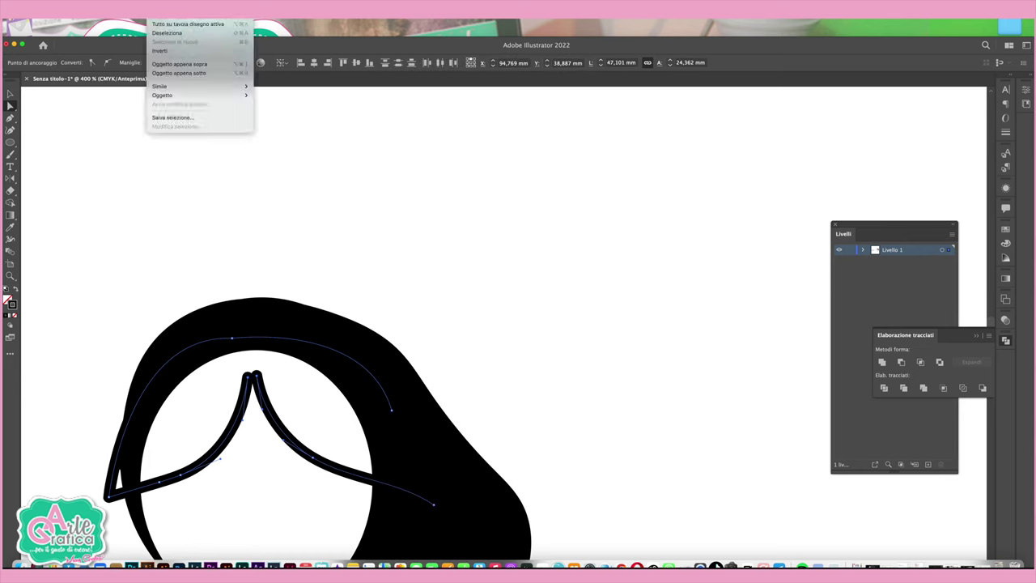
{"action": "mouse_move", "coordinate": [113, 207]}
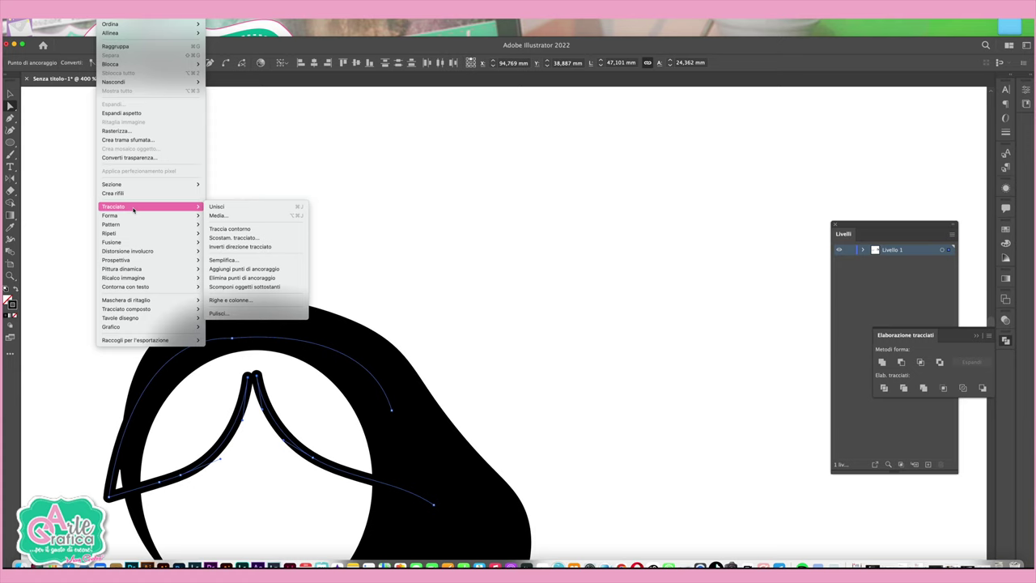
{"action": "left_click", "coordinate": [239, 208]}
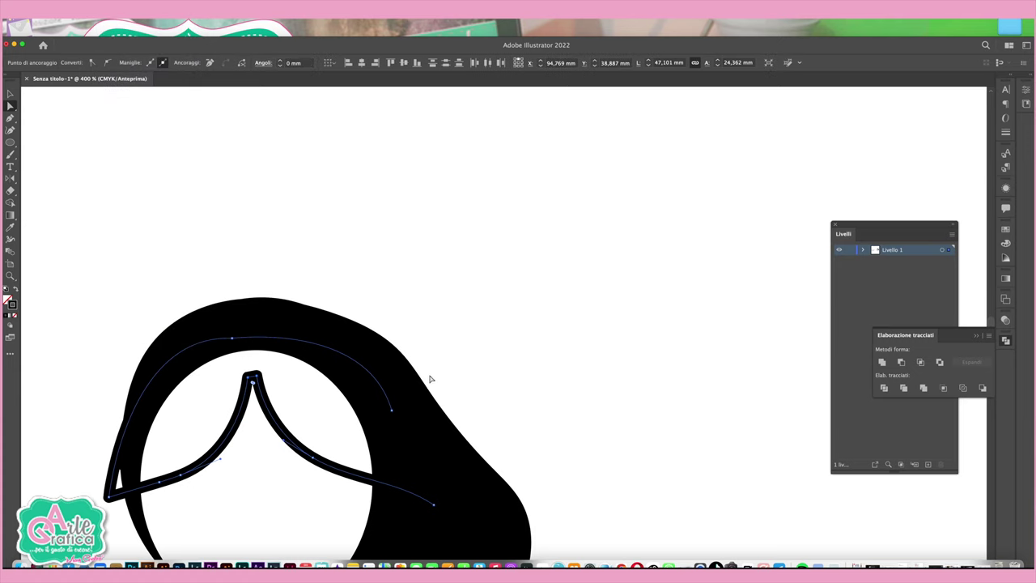
{"action": "left_click_drag", "start_coordinate": [249, 381], "coordinate": [258, 386]}
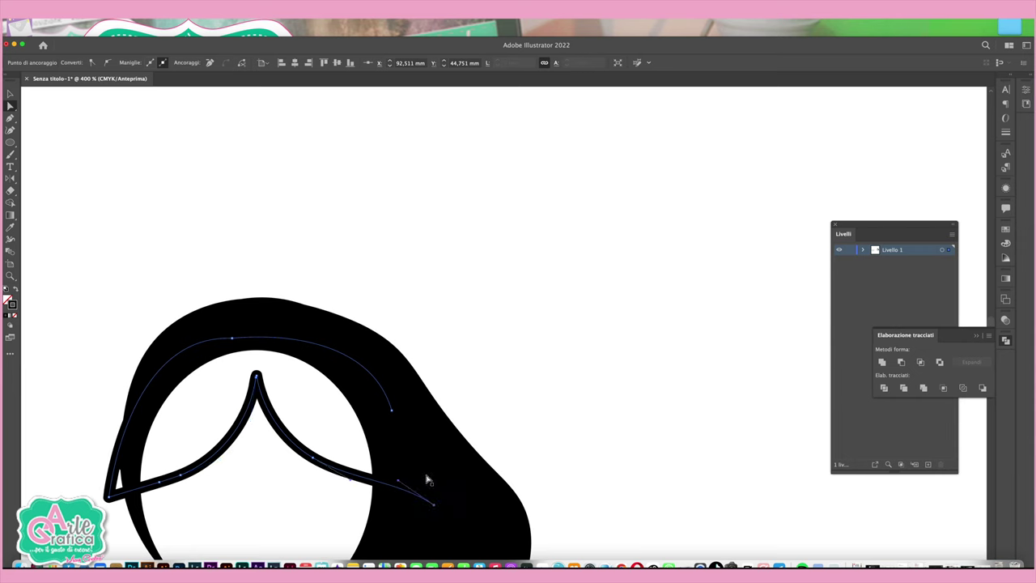
Step: Join the fringe's two open ends into a closed path and fill it solid black
{"action": "left_click_drag", "start_coordinate": [395, 412], "coordinate": [432, 501]}
{"action": "left_click", "coordinate": [80, 8]}
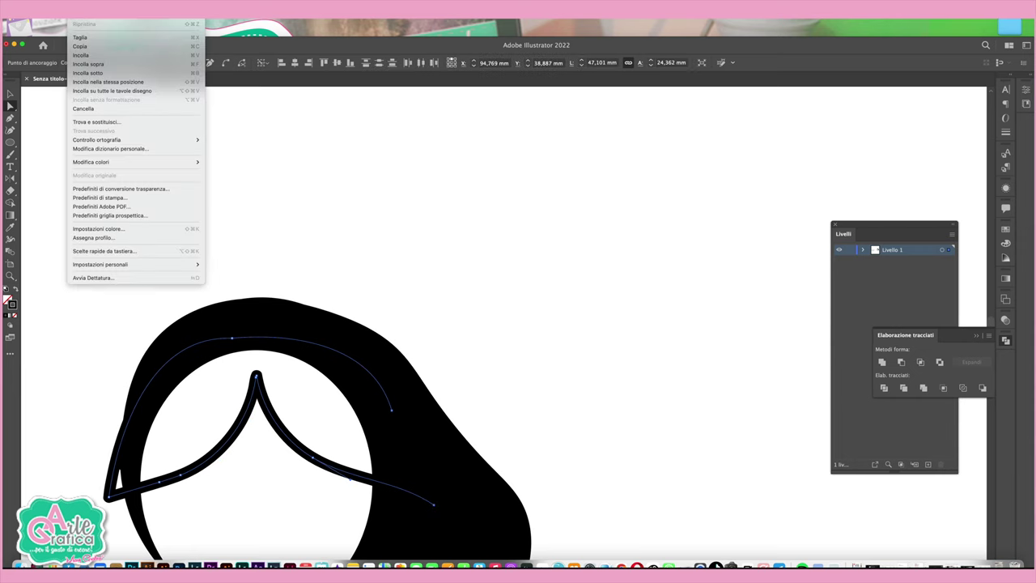
{"action": "left_click", "coordinate": [250, 207]}
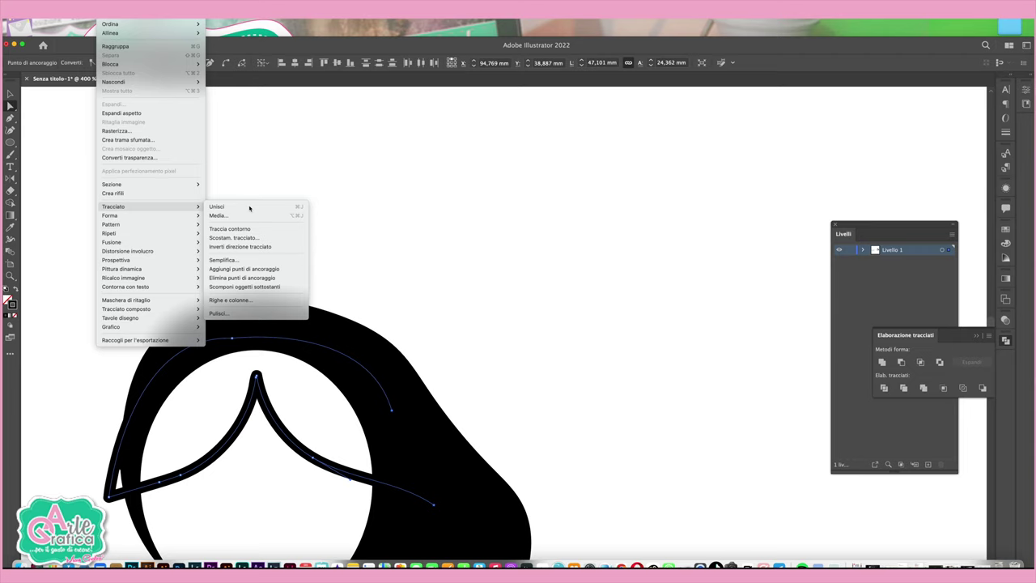
{"action": "scroll", "coordinate": [497, 338], "scroll_direction": "down", "scroll_amount": 5}
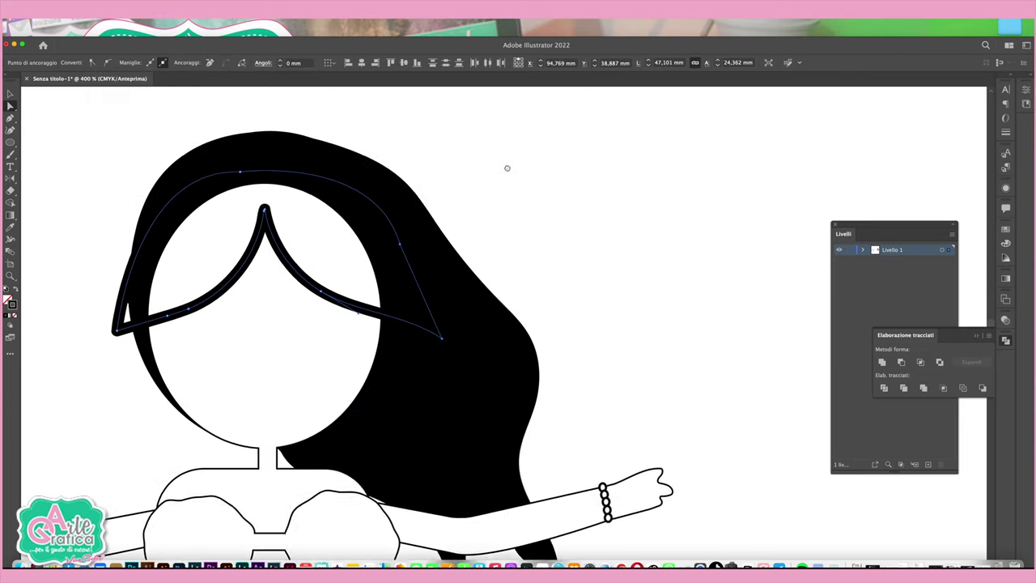
{"action": "left_click", "coordinate": [17, 293]}
{"action": "key", "text": "ctrl+minus"}
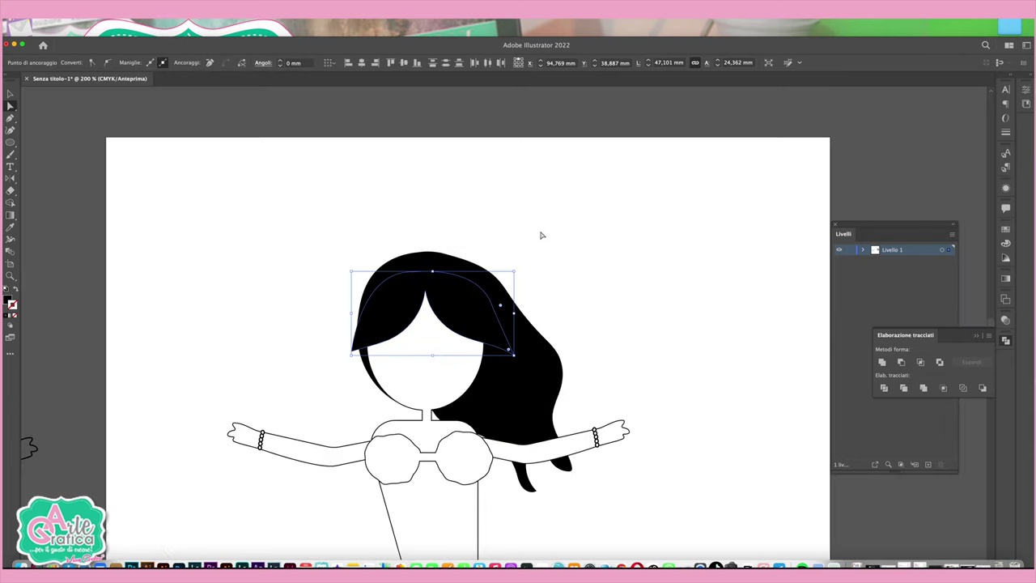
{"action": "key", "text": "shift+ctrl+a"}
{"action": "key", "text": "b"}
{"action": "scroll", "coordinate": [315, 275], "scroll_direction": "up", "scroll_amount": 3}
Step: Draw a black rectangle and move it up under the waist
{"action": "key", "text": "ctrl+minus"}
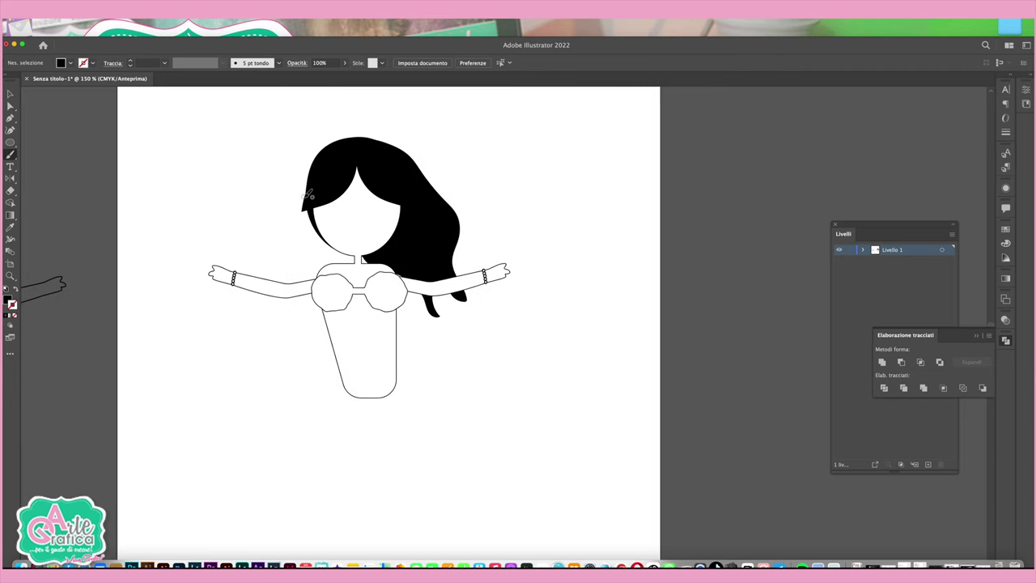
{"action": "left_click_drag", "start_coordinate": [10, 142], "coordinate": [36, 143]}
{"action": "left_click_drag", "start_coordinate": [340, 380], "coordinate": [427, 529]}
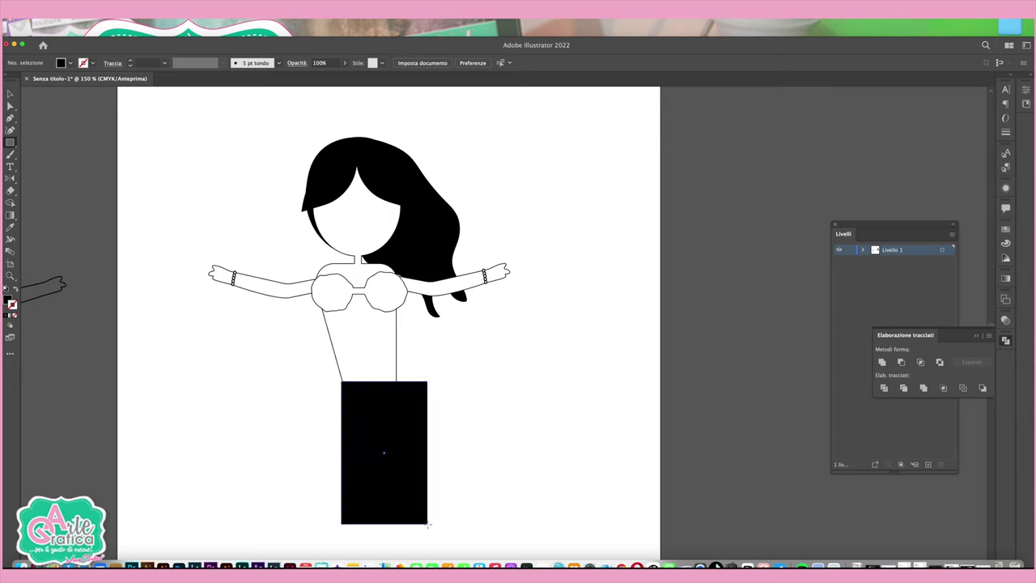
{"action": "left_click", "coordinate": [10, 94]}
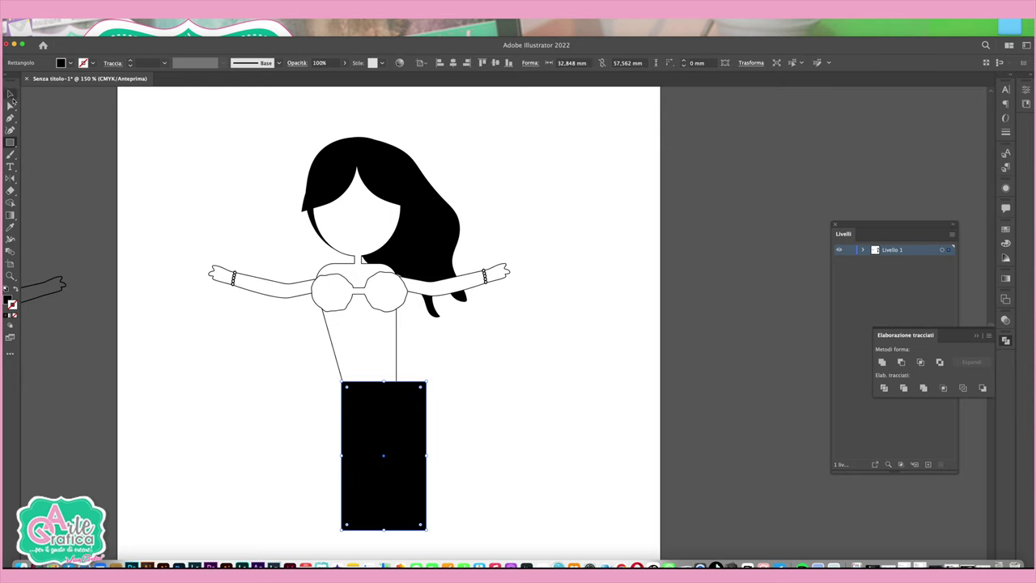
{"action": "left_click_drag", "start_coordinate": [402, 459], "coordinate": [392, 454]}
{"action": "left_click", "coordinate": [392, 454]}
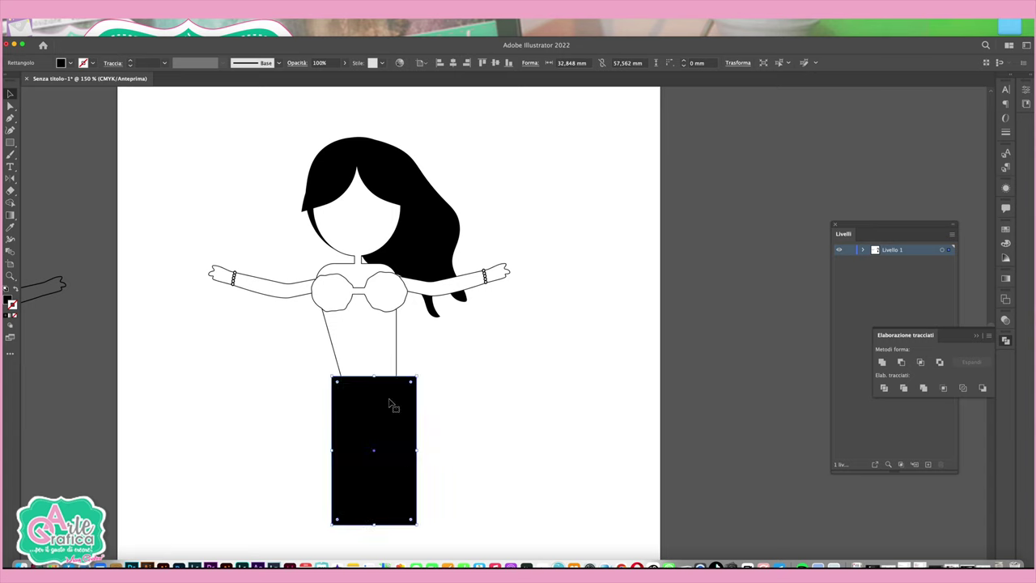
Step: Add an anchor mid-way along the rectangle's top edge and pull it down into a V notch
{"action": "left_click", "coordinate": [10, 118]}
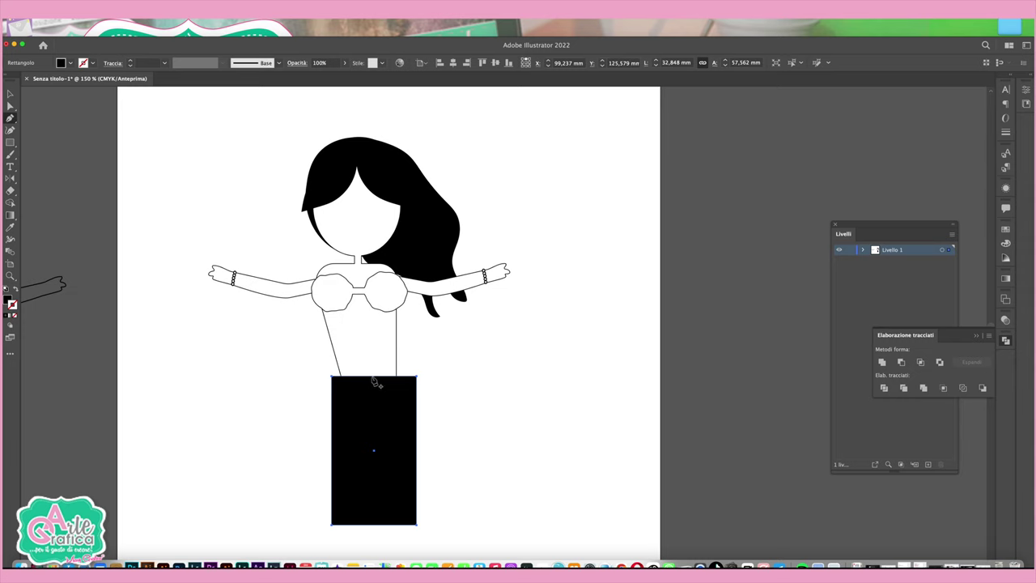
{"action": "left_click", "coordinate": [375, 377]}
{"action": "left_click", "coordinate": [10, 105]}
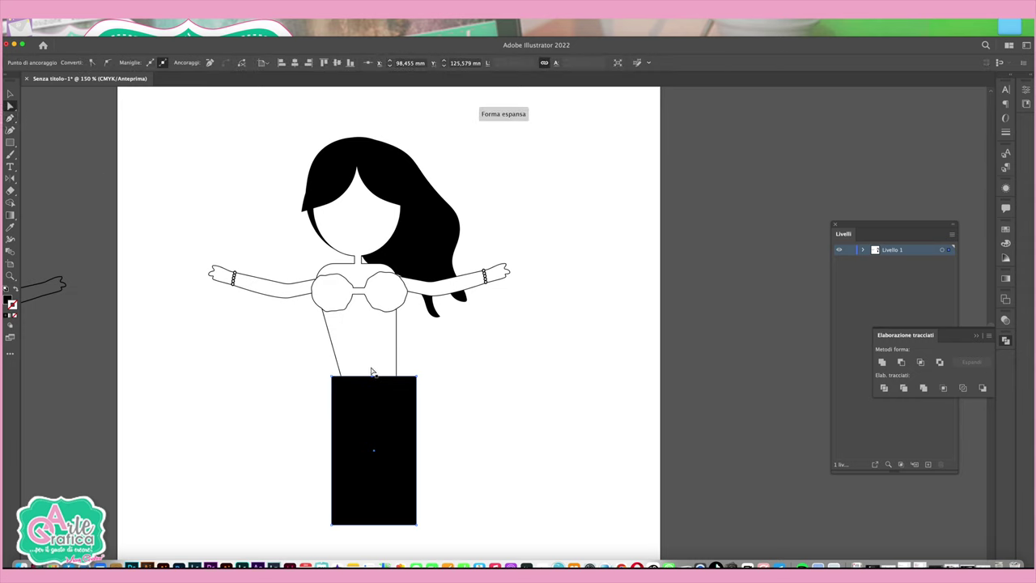
{"action": "left_click_drag", "start_coordinate": [373, 379], "coordinate": [374, 395]}
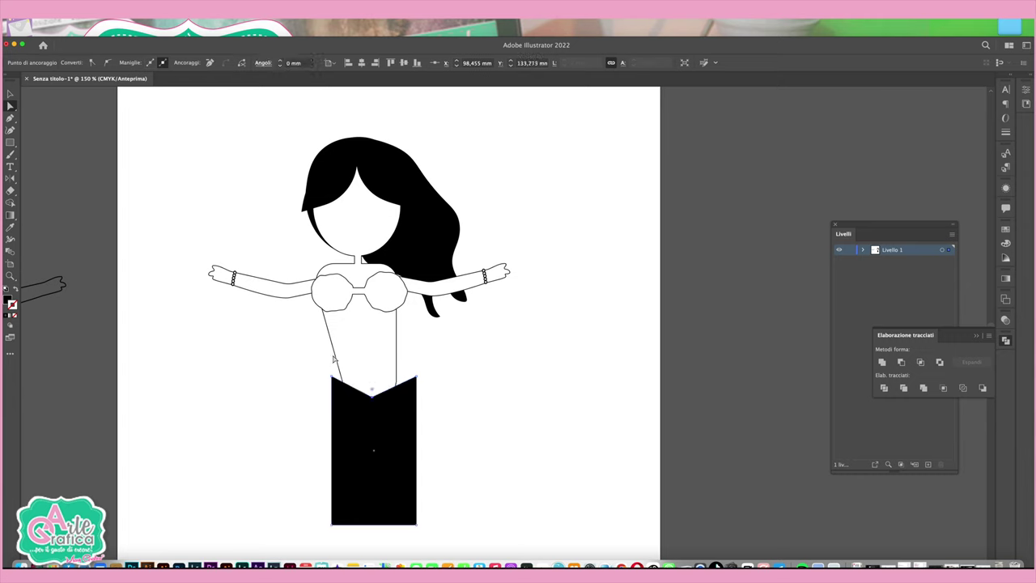
Step: Round the tail block's top corners and tilt it slightly counter-clockwise
{"action": "left_click", "coordinate": [417, 378]}
{"action": "left_click_drag", "start_coordinate": [414, 388], "coordinate": [402, 396]}
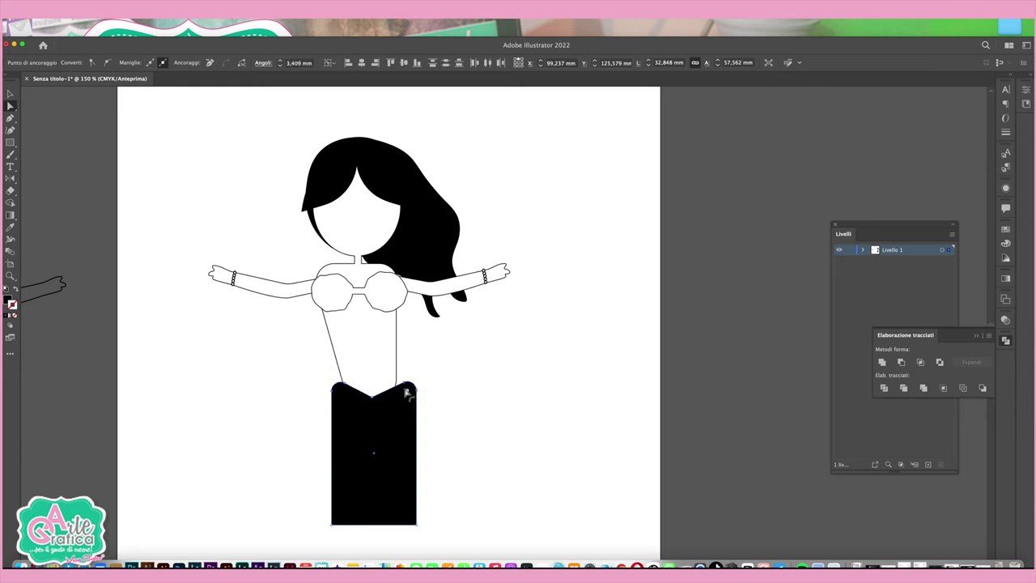
{"action": "left_click", "coordinate": [9, 93]}
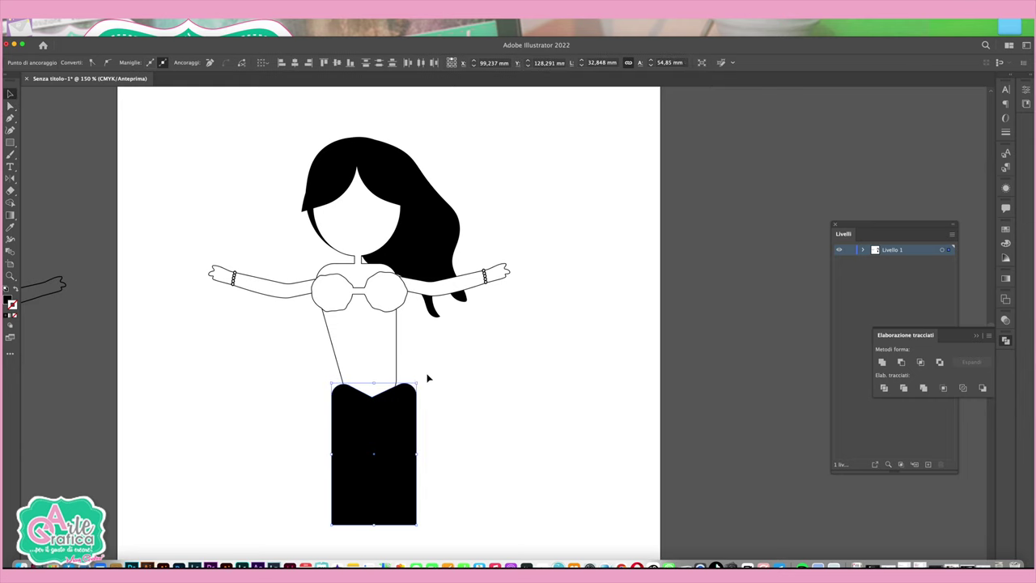
{"action": "left_click_drag", "start_coordinate": [420, 456], "coordinate": [387, 447]}
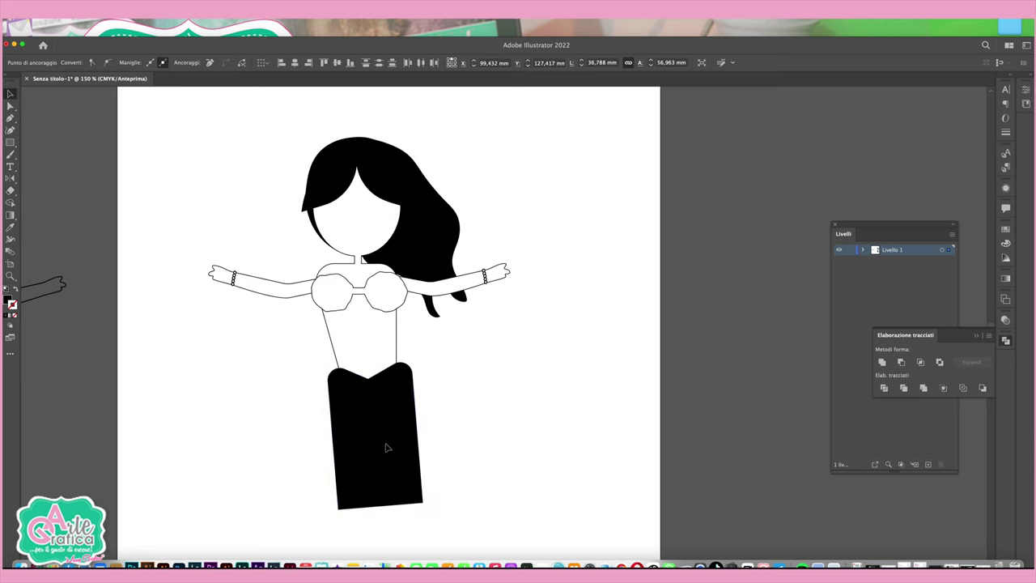
{"action": "left_click", "coordinate": [456, 461]}
Step: Paint a freehand fin curve sweeping from the skirt out to the tail tip and back
{"action": "scroll", "coordinate": [439, 439], "scroll_direction": "down", "scroll_amount": 1}
{"action": "scroll", "coordinate": [438, 439], "scroll_direction": "right", "scroll_amount": 1}
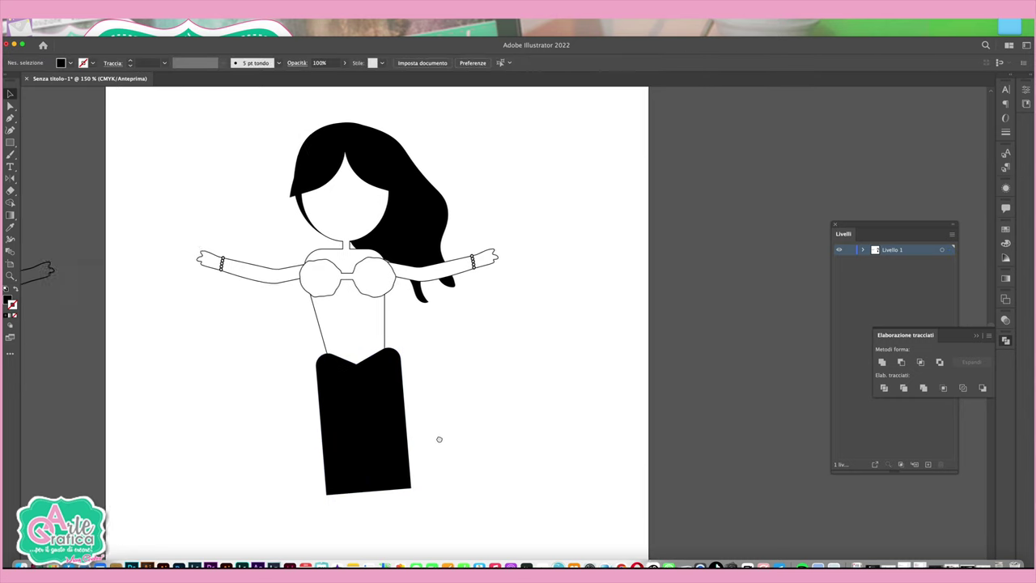
{"action": "scroll", "coordinate": [438, 439], "scroll_direction": "down", "scroll_amount": 3}
{"action": "scroll", "coordinate": [387, 384], "scroll_direction": "right", "scroll_amount": 3}
{"action": "left_click", "coordinate": [10, 154]}
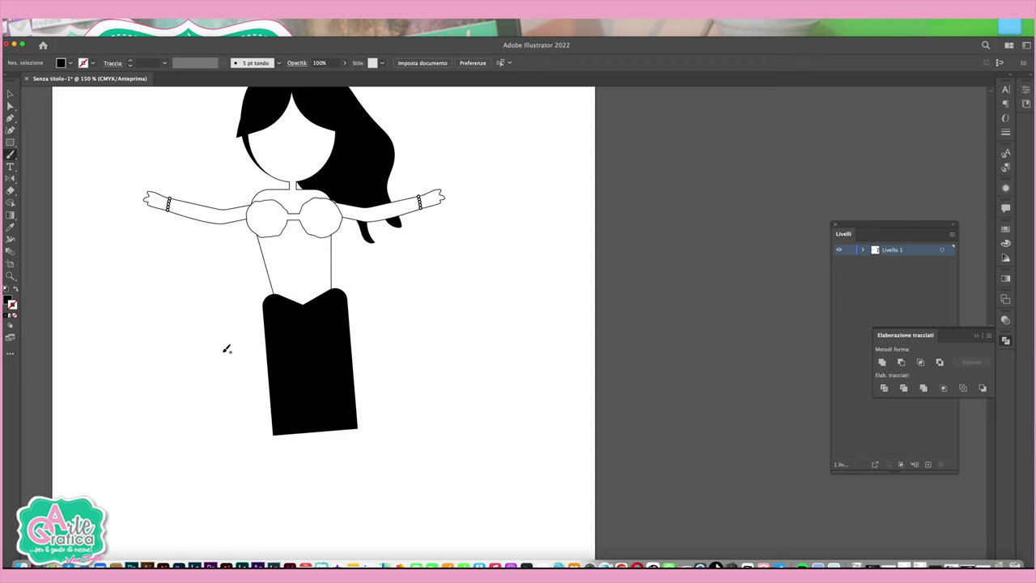
{"action": "left_click_drag", "start_coordinate": [275, 396], "coordinate": [479, 431]}
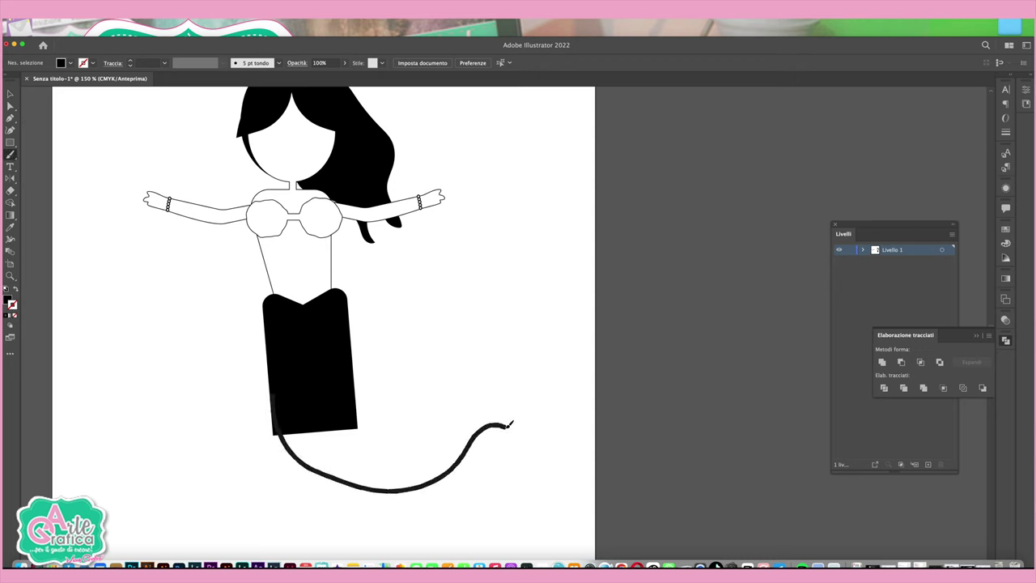
{"action": "left_click_drag", "start_coordinate": [510, 423], "coordinate": [276, 395]}
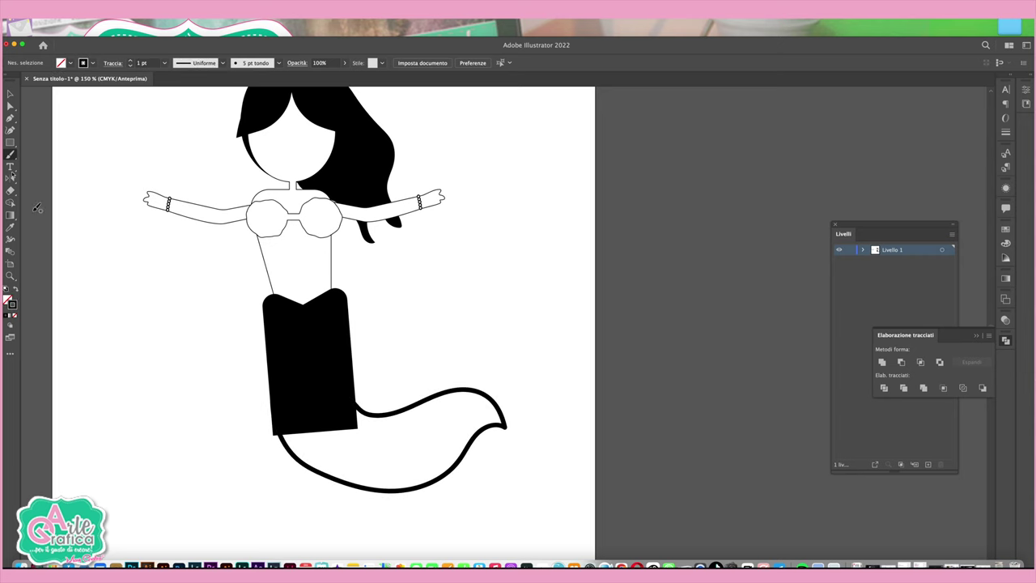
Step: Round the skirt's bottom-left corner, then unite skirt and fin into one solid black tail
{"action": "key", "text": "v"}
{"action": "left_click", "coordinate": [274, 438]}
{"action": "left_click_drag", "start_coordinate": [277, 429], "coordinate": [316, 405]}
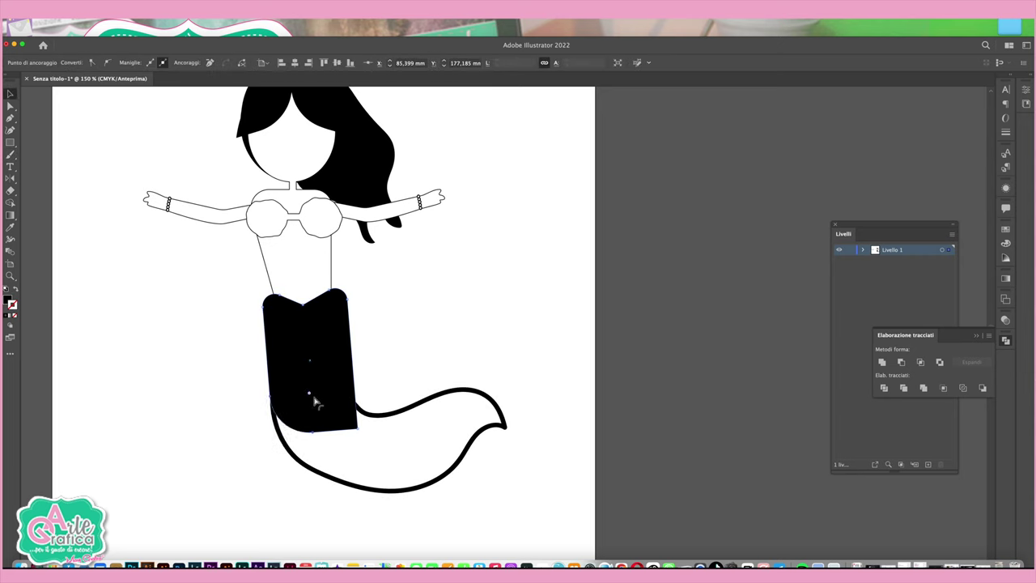
{"action": "left_click", "coordinate": [421, 374]}
{"action": "left_click_drag", "start_coordinate": [583, 525], "coordinate": [308, 393]}
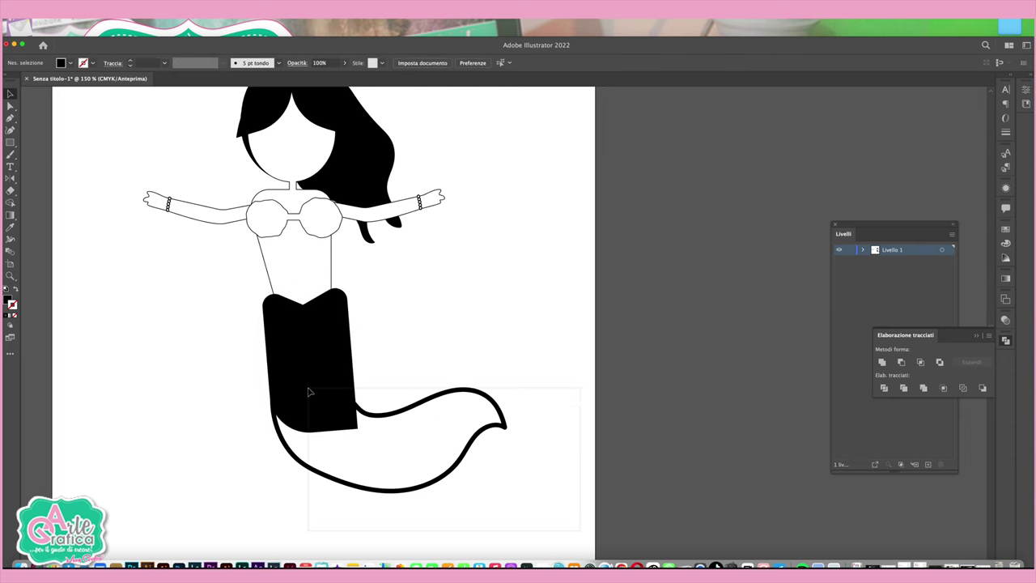
{"action": "left_click", "coordinate": [882, 362]}
{"action": "left_click", "coordinate": [14, 290]}
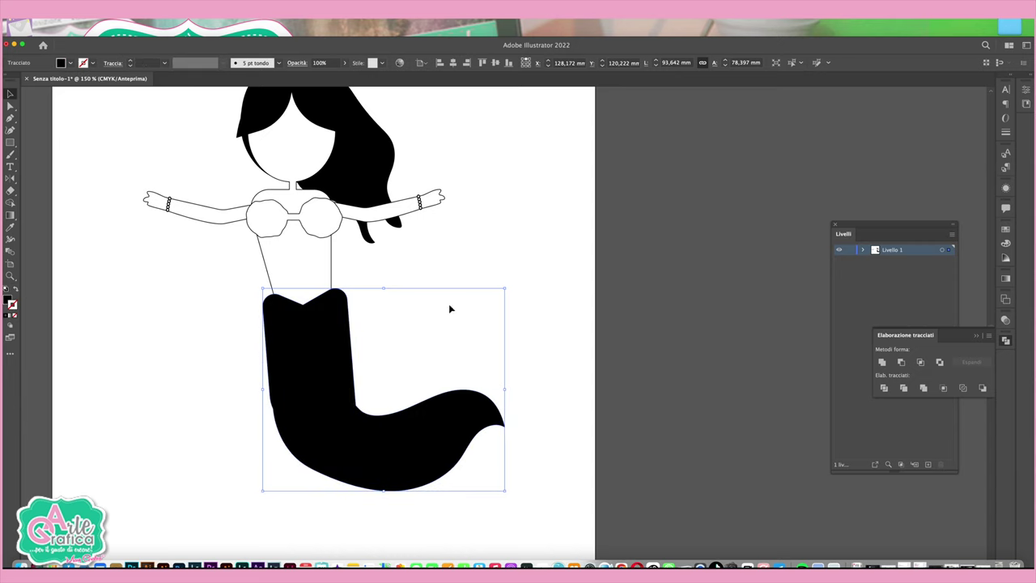
Step: Adjust anchors where skirt meets tail and smooth the tail's left edge with the Smooth tool
{"action": "left_click", "coordinate": [9, 107]}
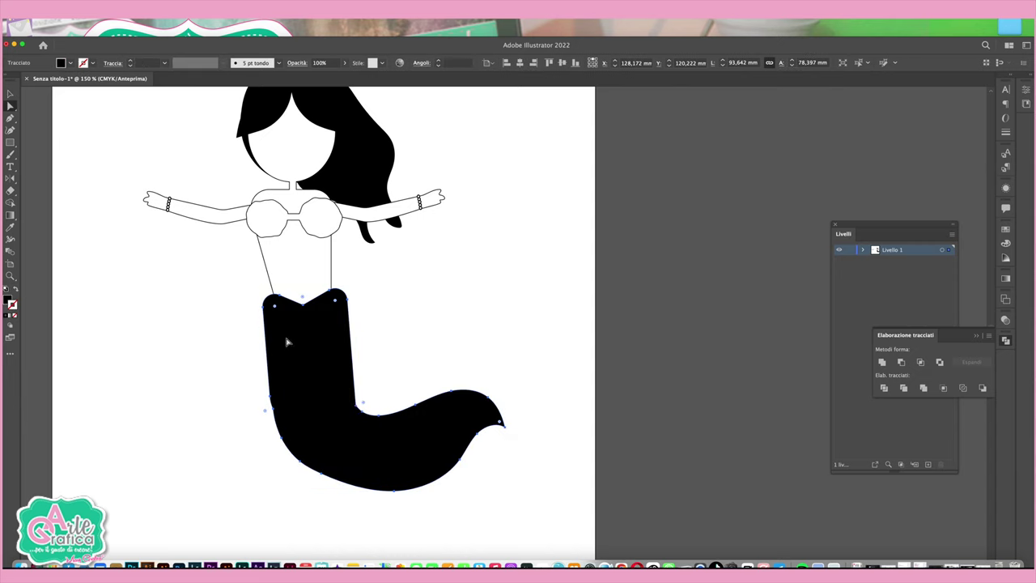
{"action": "left_click", "coordinate": [354, 409]}
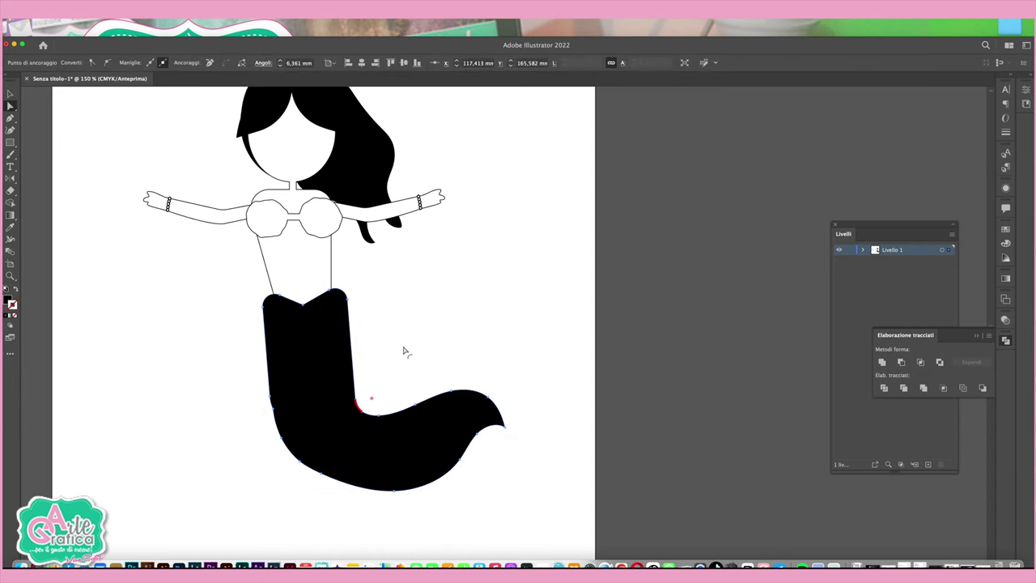
{"action": "key", "text": "p"}
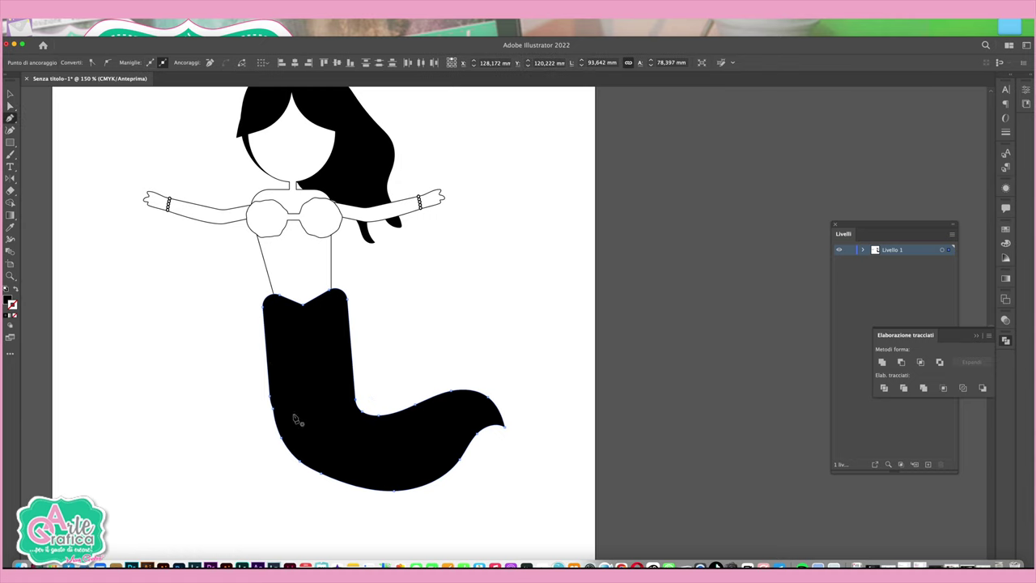
{"action": "left_click", "coordinate": [271, 399]}
{"action": "left_click_drag", "start_coordinate": [10, 154], "coordinate": [48, 188]}
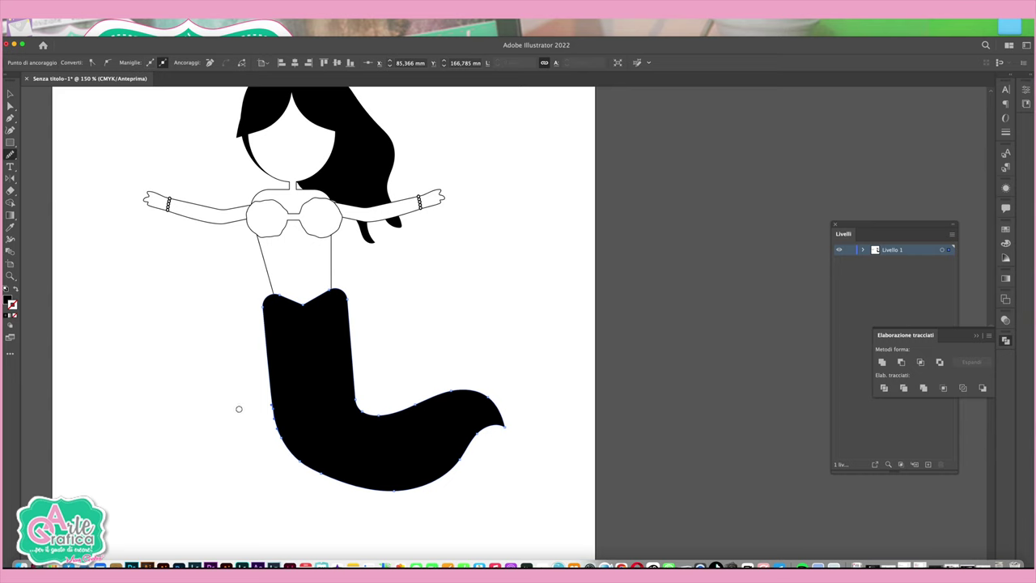
{"action": "left_click", "coordinate": [283, 440]}
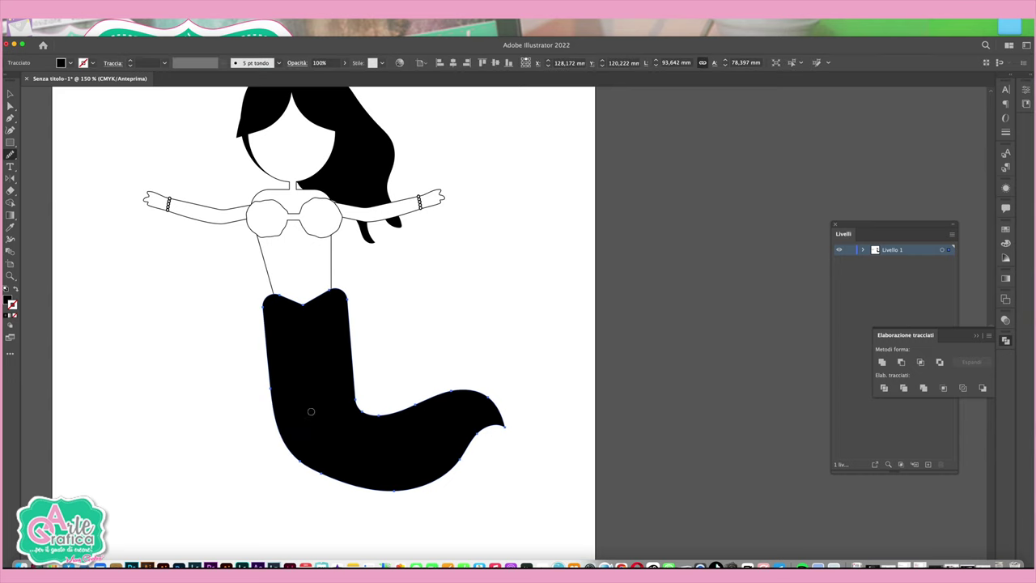
{"action": "left_click", "coordinate": [10, 93]}
{"action": "left_click", "coordinate": [425, 283]}
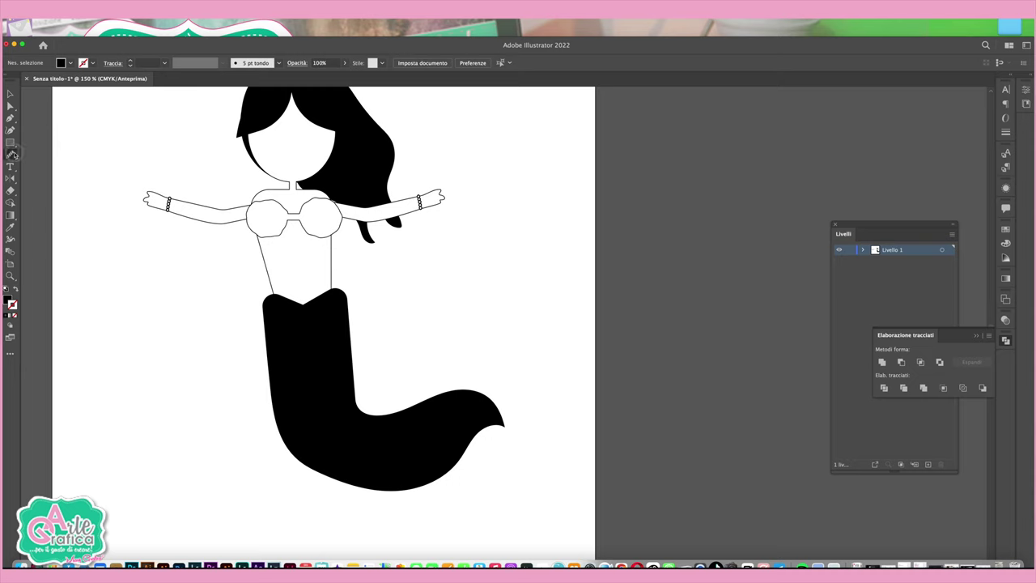
Step: Brush an upper fin stroke sweeping up from the tail end
{"action": "left_click_drag", "start_coordinate": [10, 154], "coordinate": [64, 194]}
{"action": "left_click_drag", "start_coordinate": [493, 379], "coordinate": [444, 375]}
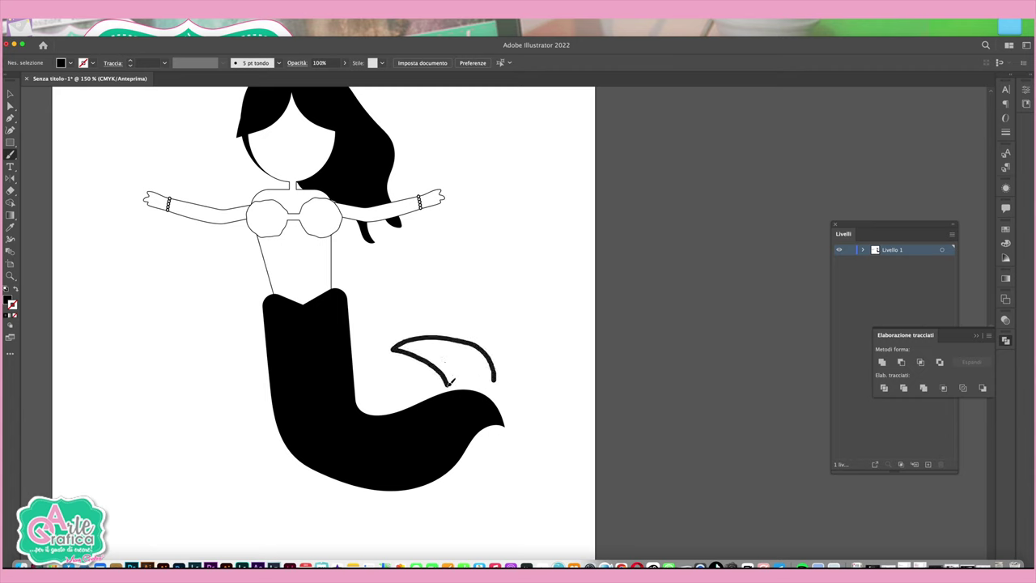
{"action": "left_click_drag", "start_coordinate": [451, 385], "coordinate": [448, 388]}
Step: Duplicate the upper fin below the tail end and rotate the copy to point downward
{"action": "left_click", "coordinate": [9, 94]}
{"action": "left_click", "coordinate": [495, 373]}
{"action": "mouse_move", "coordinate": [496, 369]}
{"action": "left_mouse_down"}
{"action": "mouse_move", "coordinate": [564, 449]}
{"action": "mouse_move", "coordinate": [423, 489]}
{"action": "left_mouse_up"}
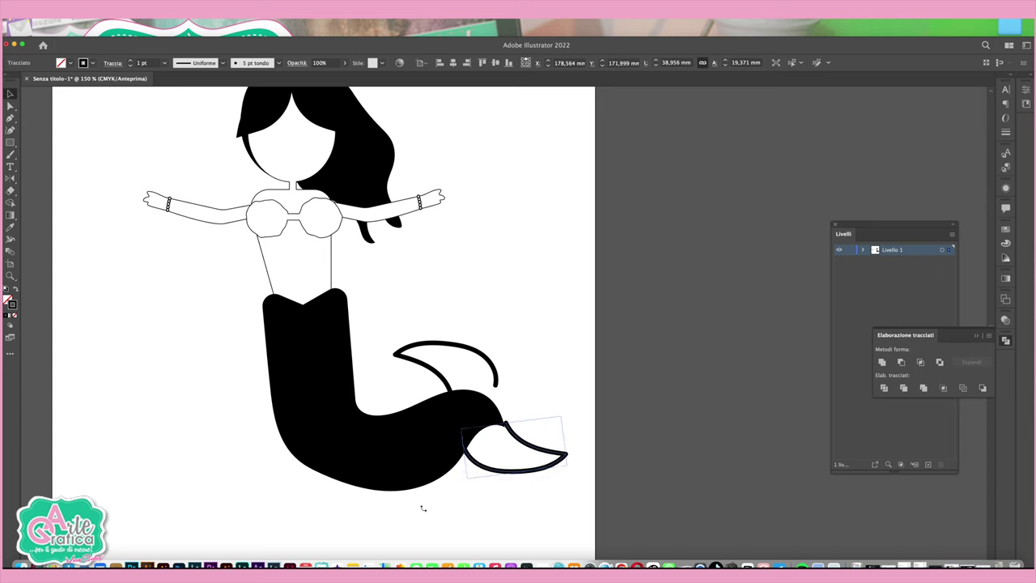
{"action": "left_click", "coordinate": [10, 178]}
{"action": "mouse_move", "coordinate": [627, 457]}
{"action": "left_mouse_down"}
{"action": "mouse_move", "coordinate": [503, 497]}
{"action": "mouse_move", "coordinate": [519, 483]}
{"action": "left_mouse_up"}
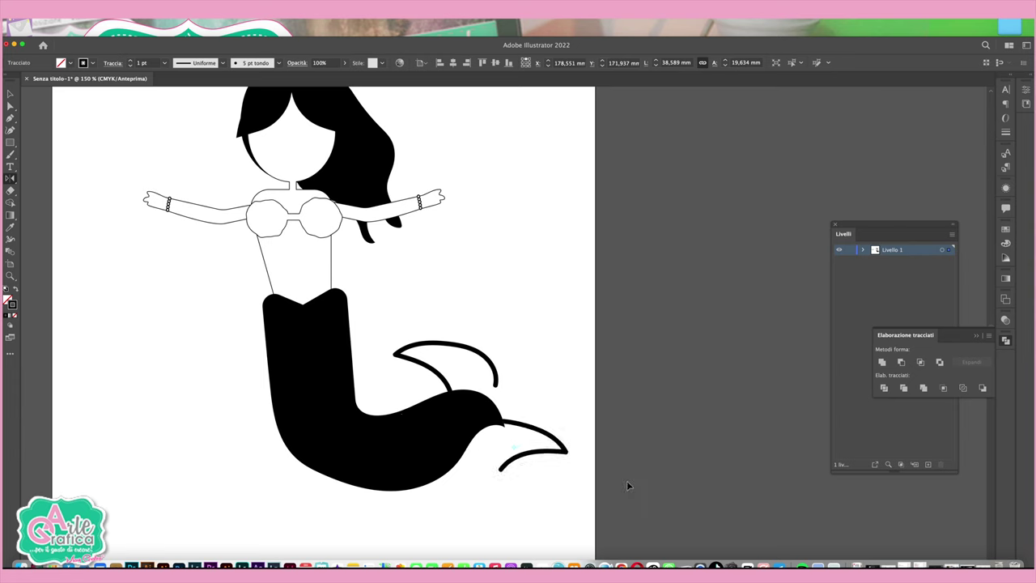
Step: Join the lower and upper fins into one closed outline with the Pen tool
{"action": "left_click", "coordinate": [10, 117]}
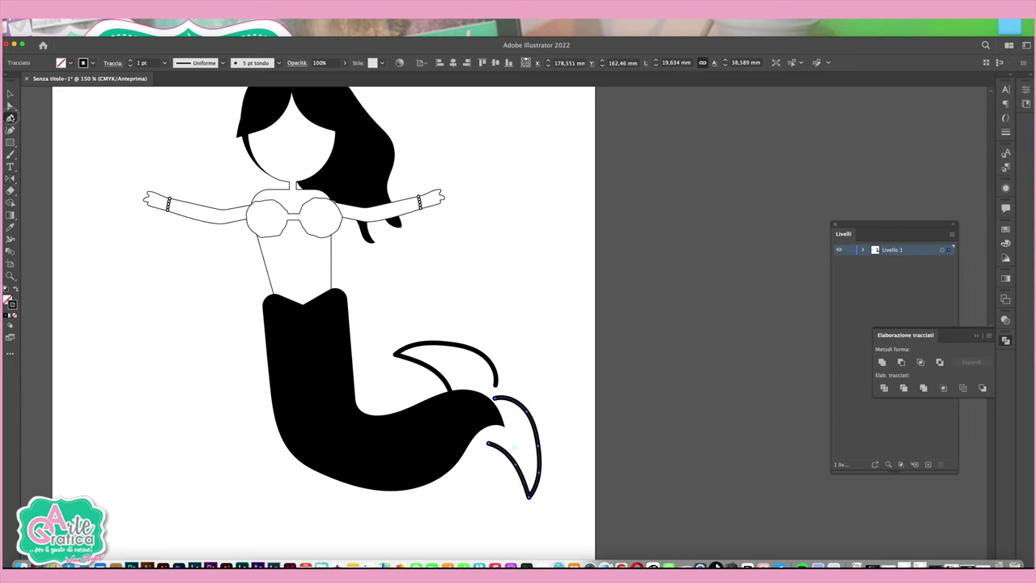
{"action": "left_click", "coordinate": [497, 395]}
{"action": "left_click", "coordinate": [497, 385]}
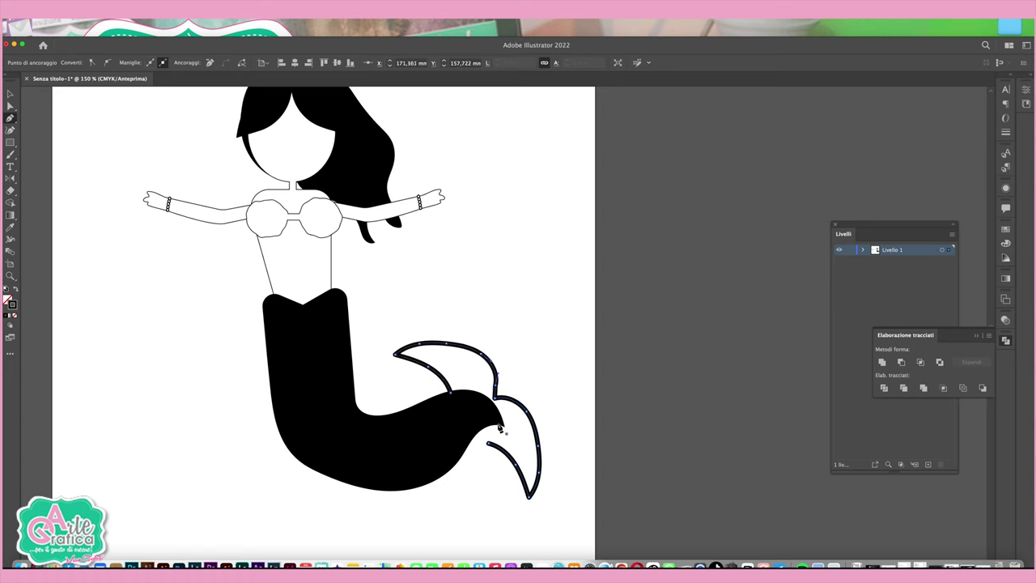
{"action": "left_click_drag", "start_coordinate": [450, 393], "coordinate": [415, 398]}
{"action": "left_click", "coordinate": [452, 393]}
Step: Select the joined fin outline and make it solid black with no stroke
{"action": "left_click", "coordinate": [11, 106]}
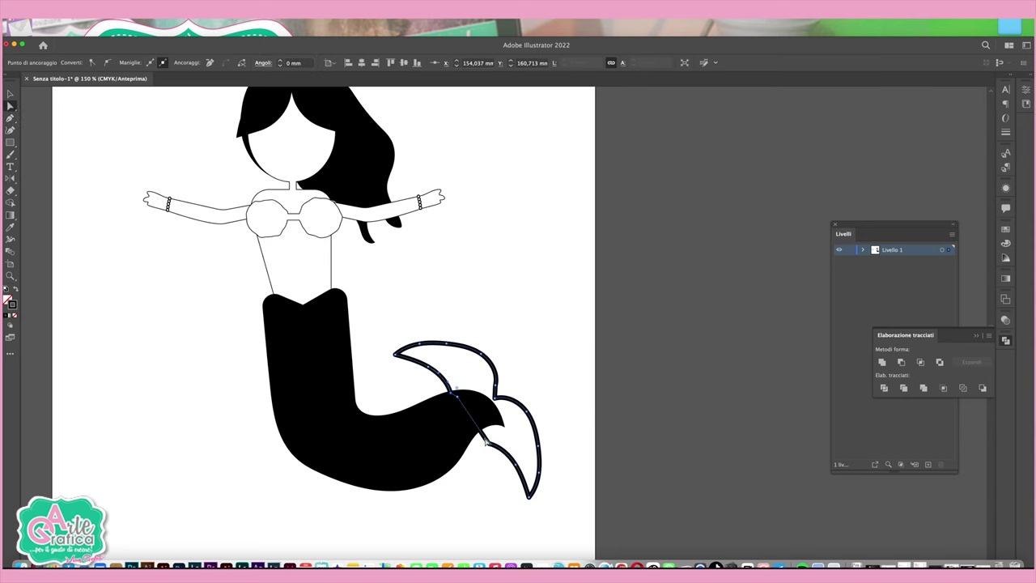
{"action": "left_click", "coordinate": [478, 431]}
{"action": "left_click", "coordinate": [478, 433]}
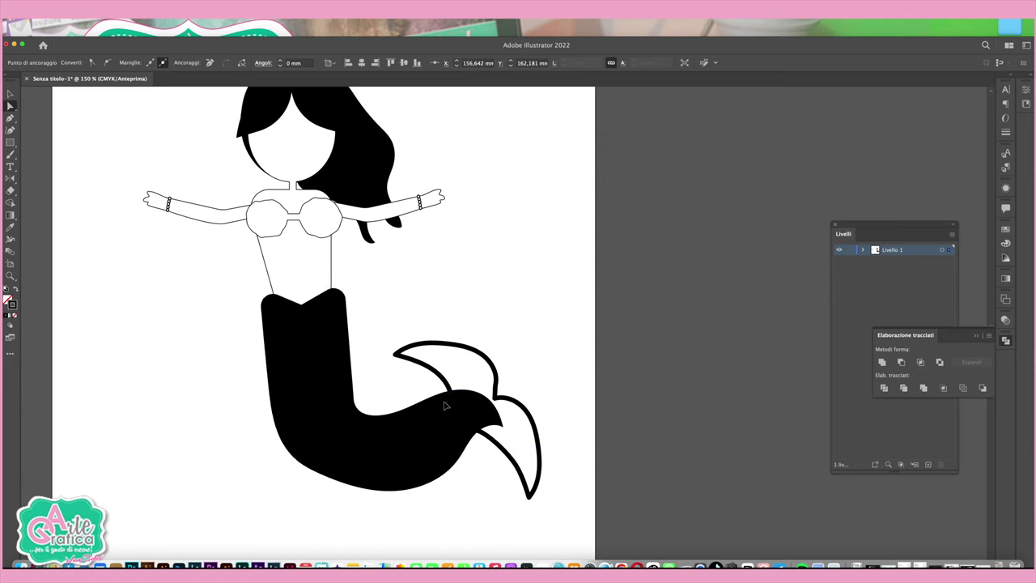
{"action": "left_click", "coordinate": [432, 411]}
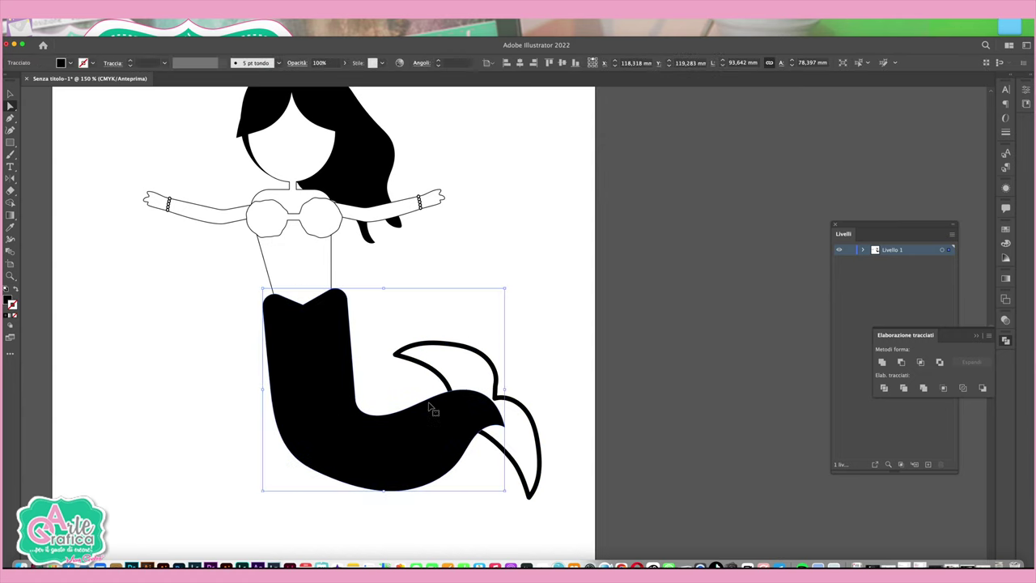
{"action": "left_click", "coordinate": [498, 442]}
{"action": "key", "text": "v"}
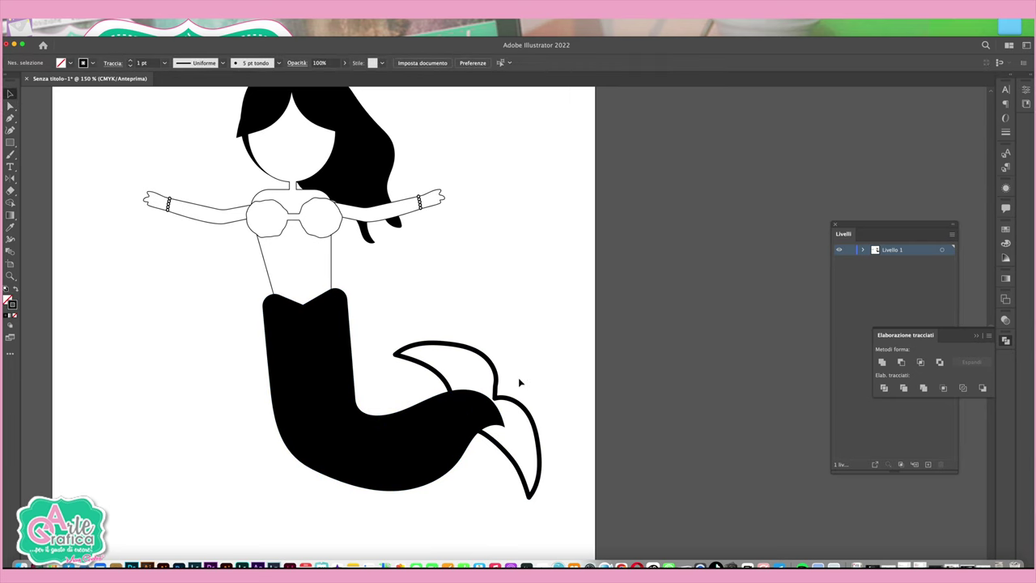
{"action": "right_click", "coordinate": [496, 357]}
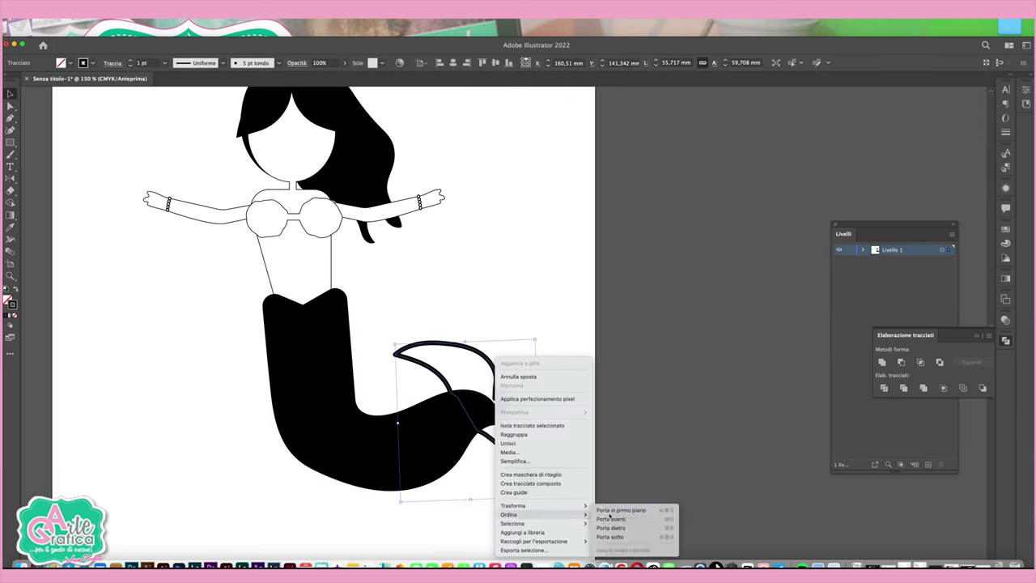
{"action": "left_click", "coordinate": [322, 388]}
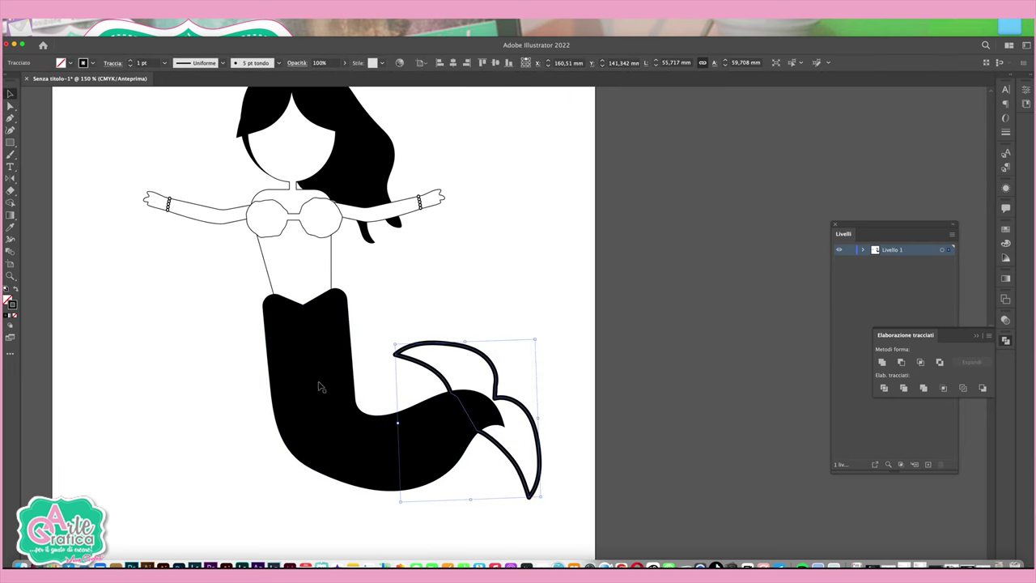
{"action": "left_click", "coordinate": [16, 293]}
{"action": "left_click", "coordinate": [500, 292]}
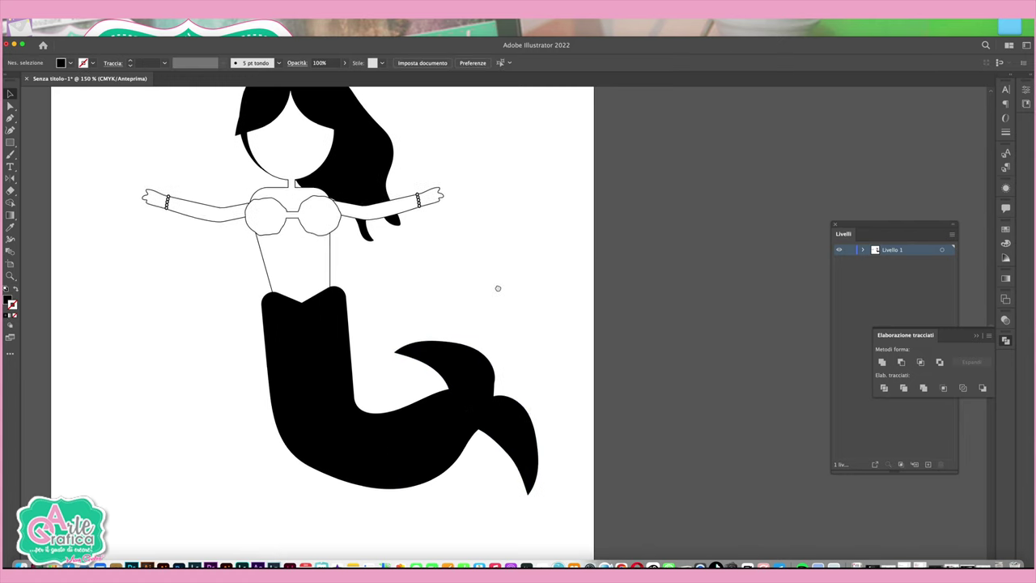
{"action": "left_click", "coordinate": [477, 419]}
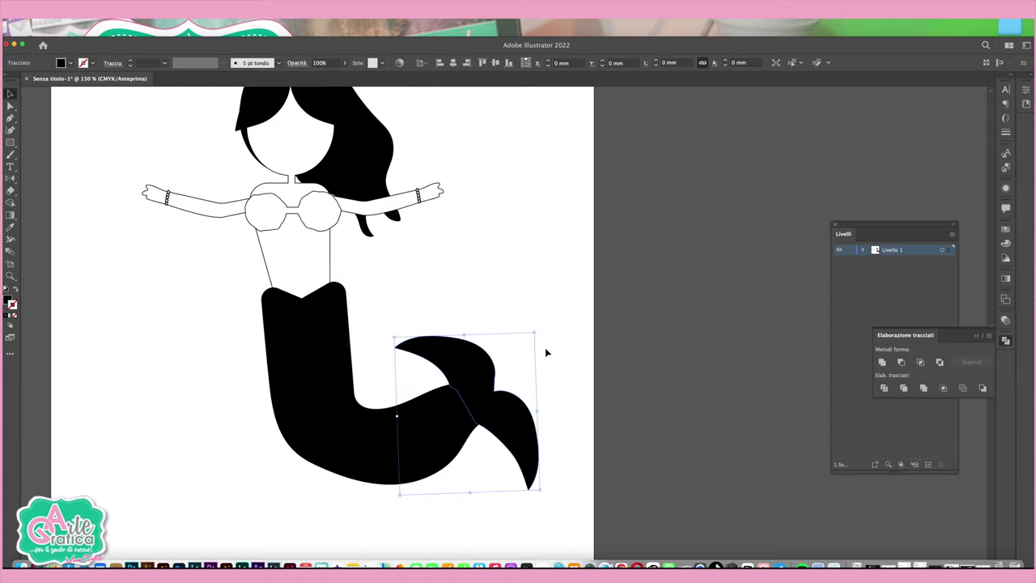
{"action": "left_click", "coordinate": [546, 352]}
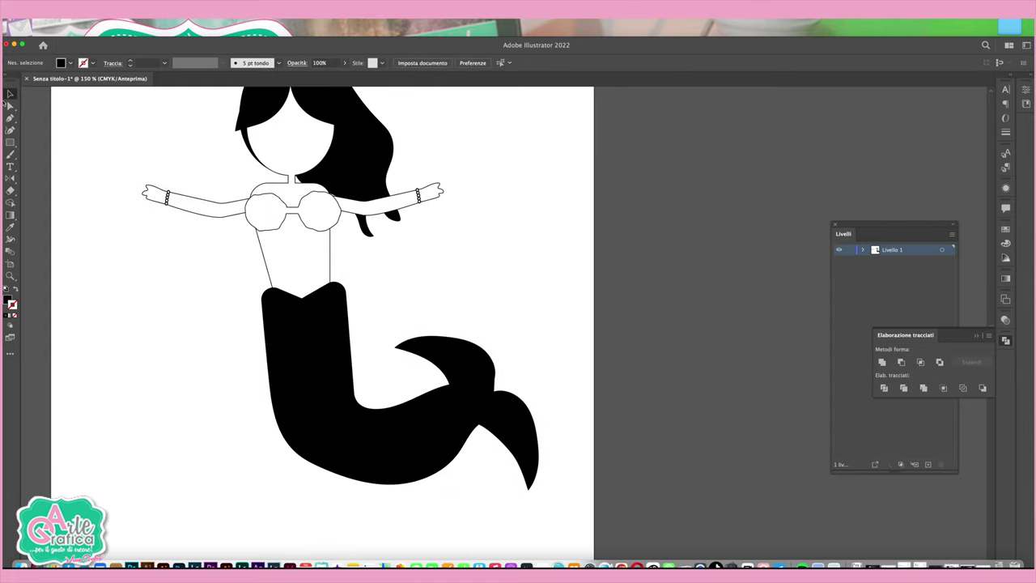